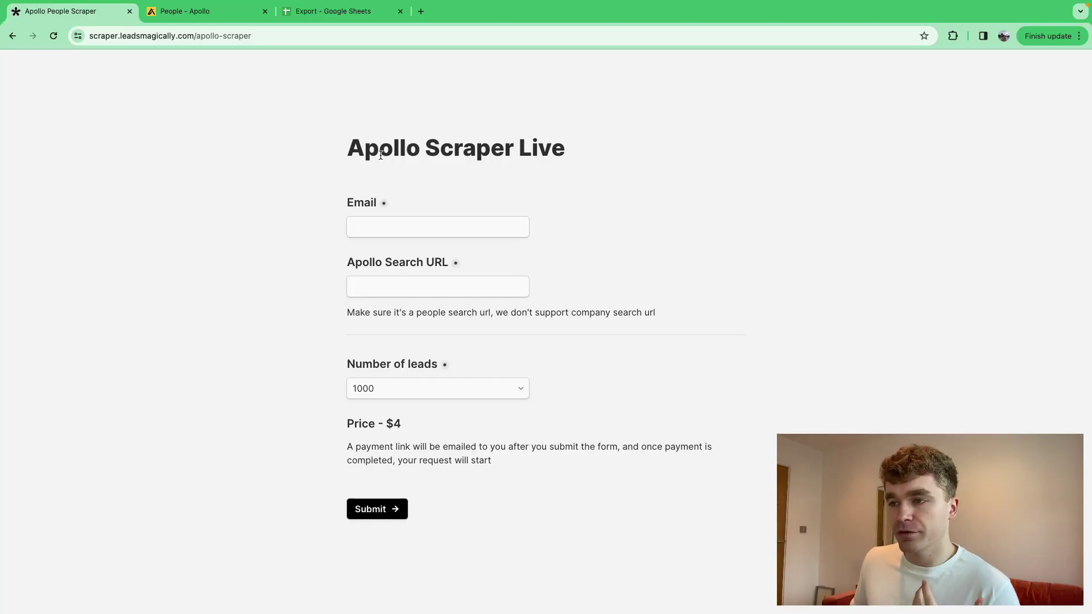
Step: Load the Apollo scraper page at magicallygenius.com/apollo-scraper/
drag(325, 150, 614, 146)
click(611, 144)
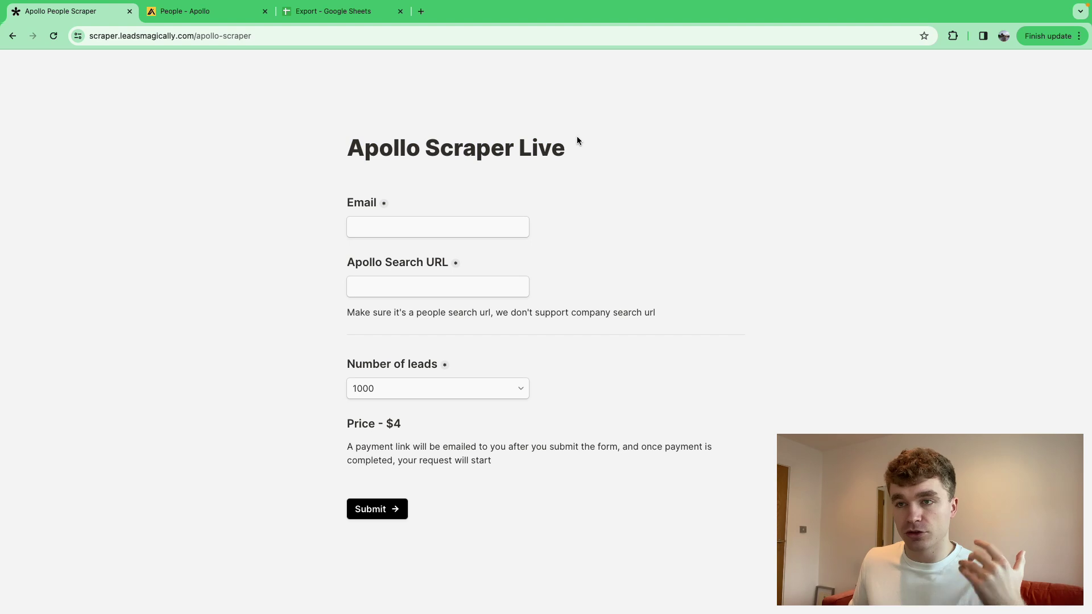
click(275, 36)
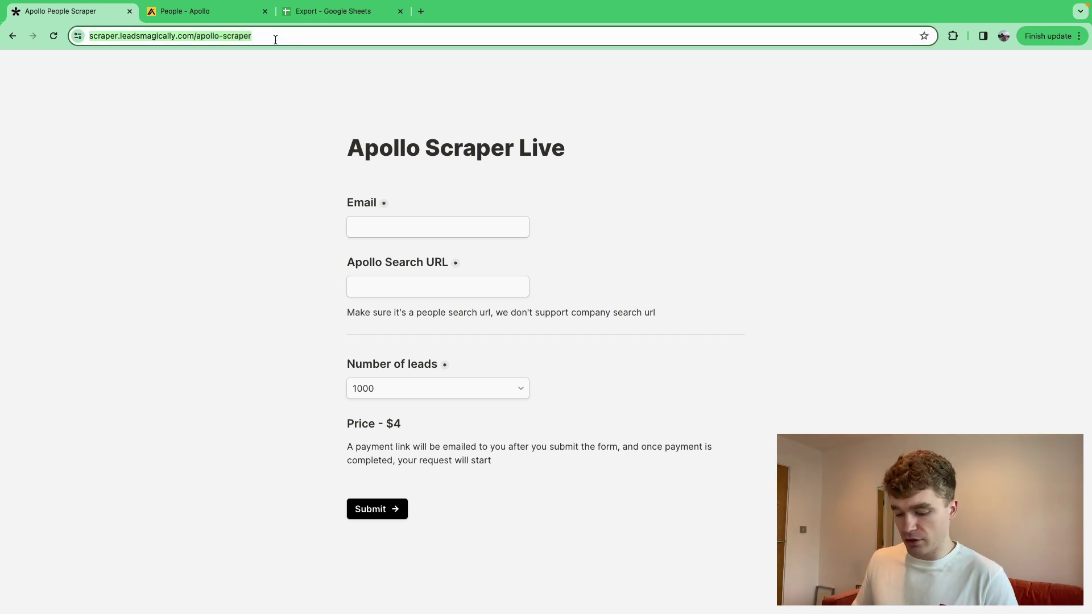
text(magic)
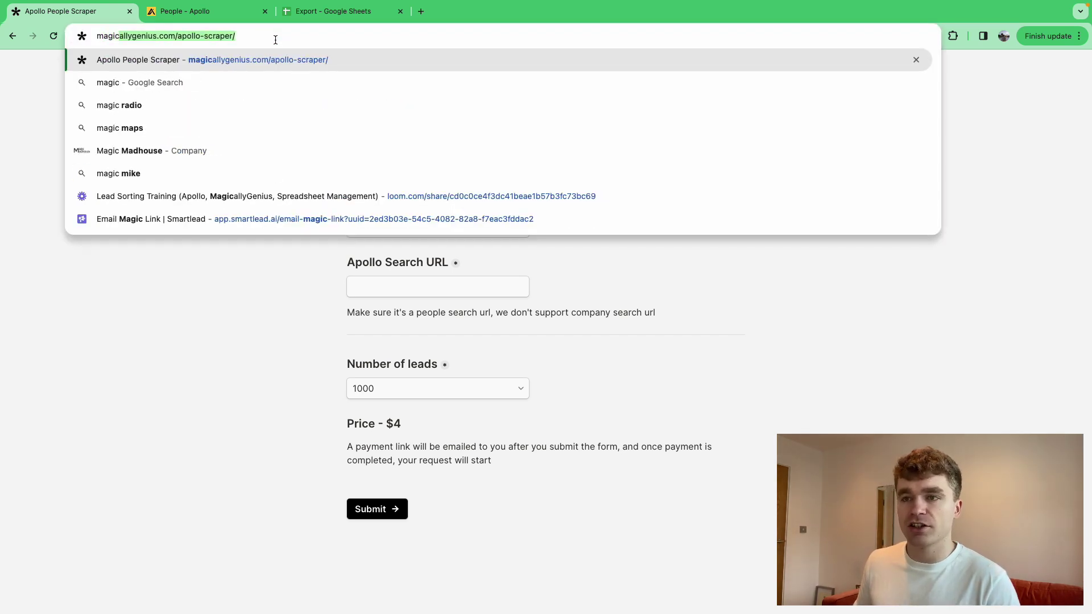
key(Return)
click(588, 231)
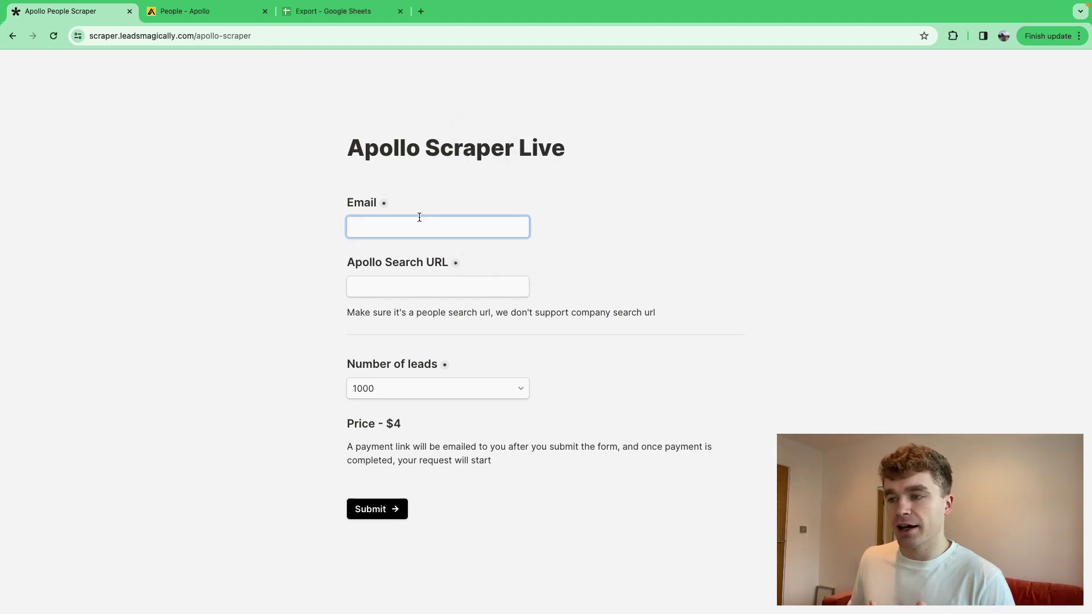
Step: Switch to the Apollo people search and collapse the Industry & Keywords filter
click(220, 17)
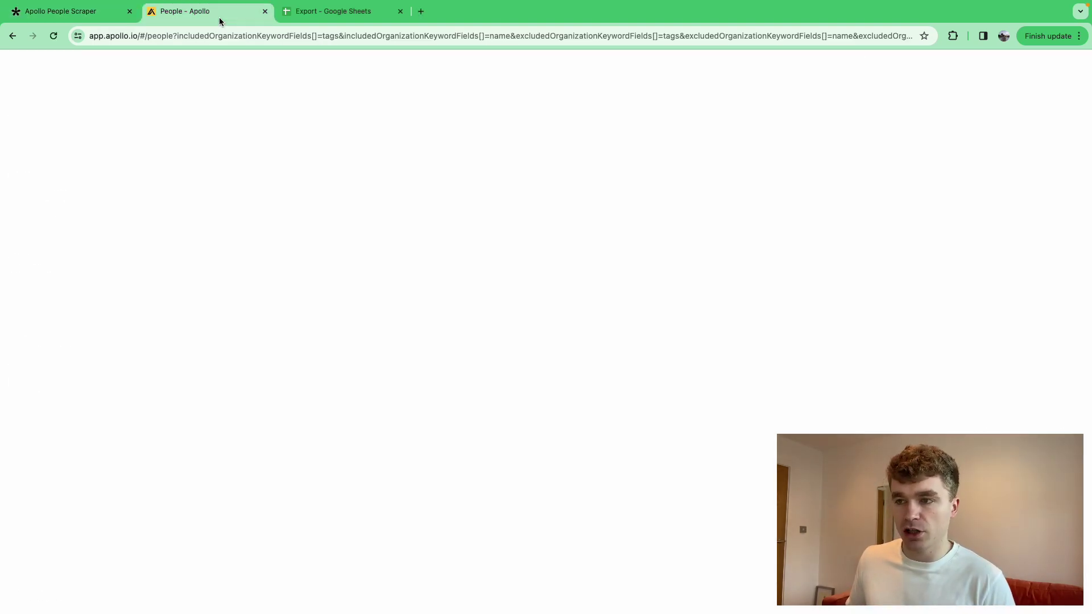
scroll(278, 326, up, 5)
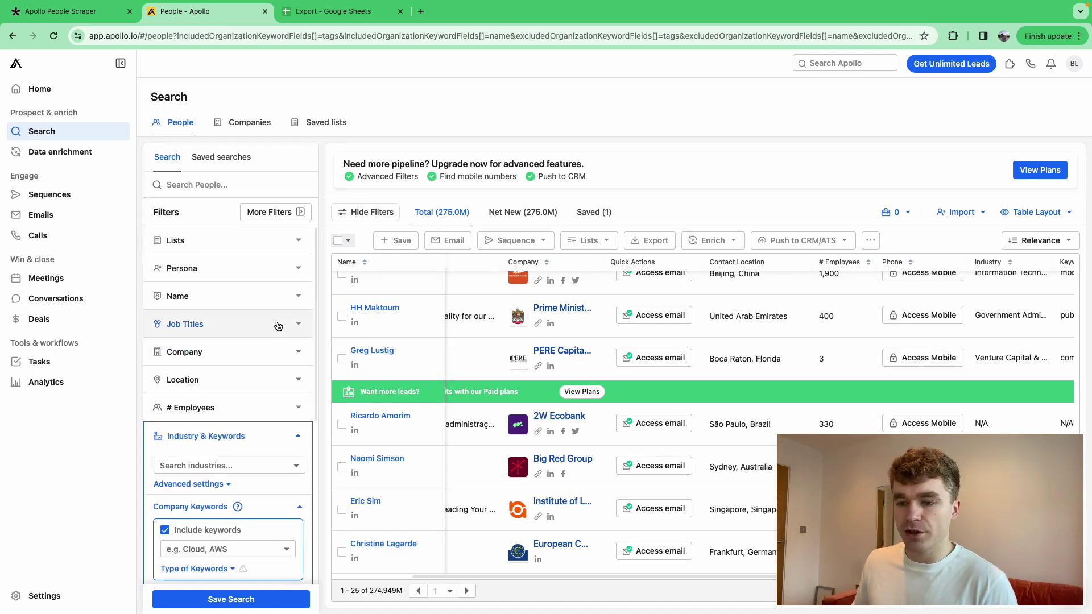
click(298, 436)
scroll(280, 383, down, 3)
scroll(280, 398, up, 3)
scroll(493, 342, up, 1)
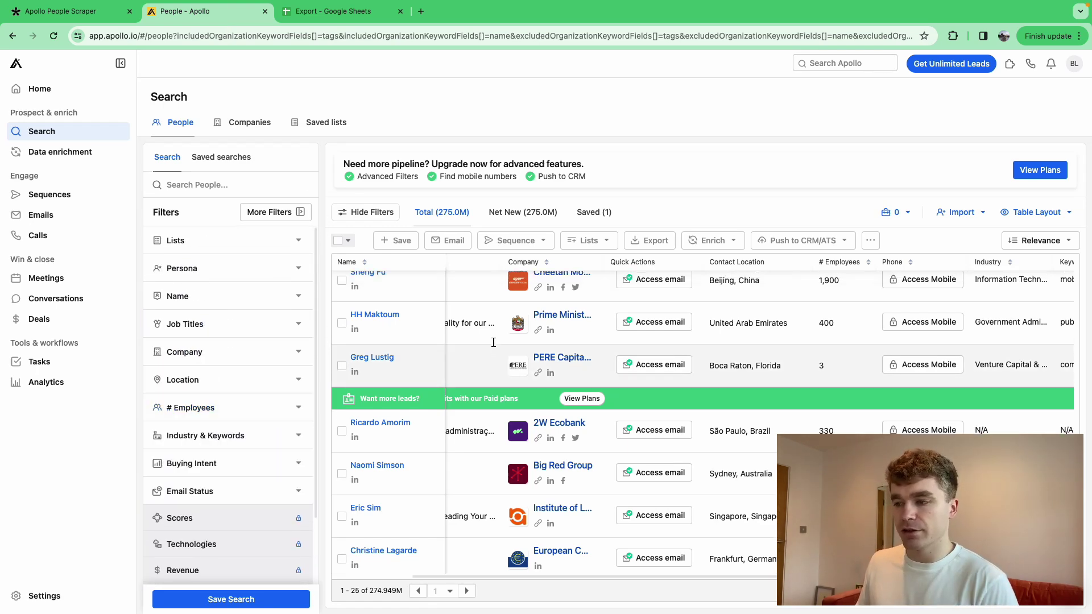
scroll(493, 342, up, 10)
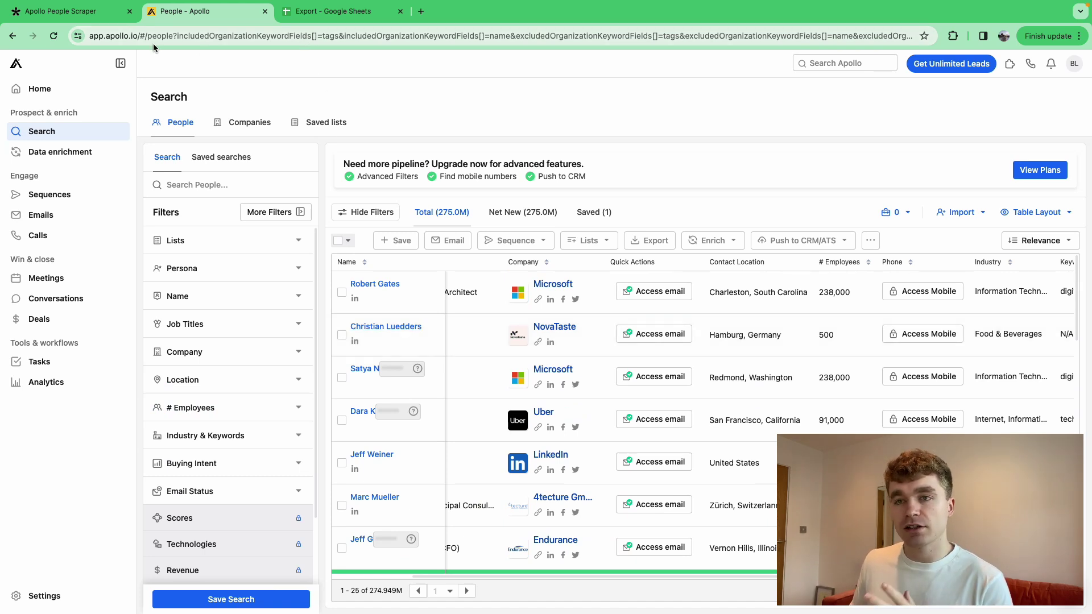
Step: Return to the Apollo Scraper form and set the number of leads to 5000
key(ctrl+shift+Tab)
click(431, 285)
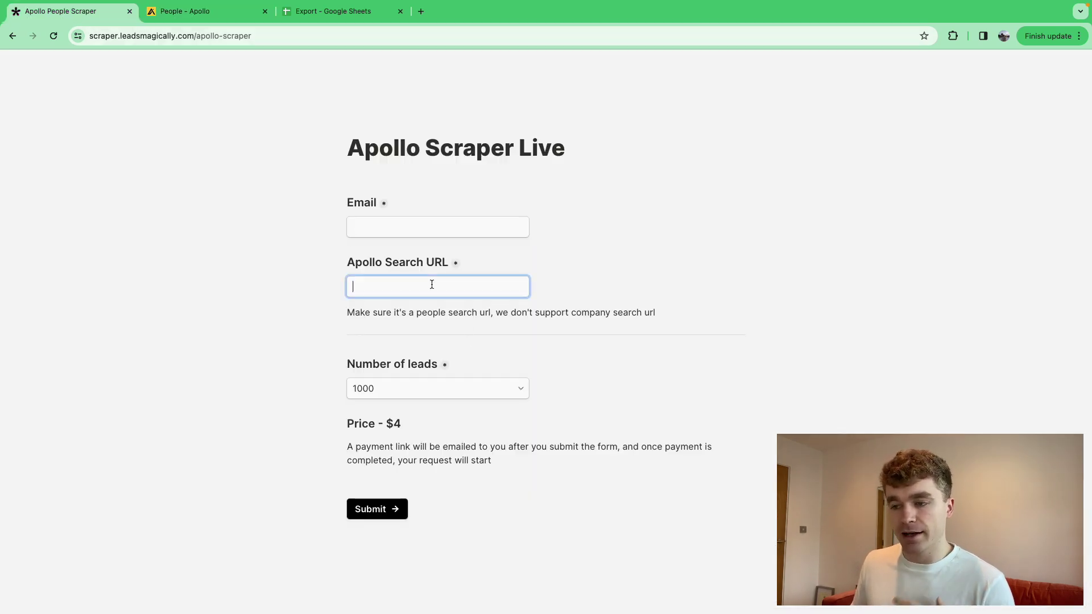
click(385, 383)
click(407, 408)
click(393, 392)
scroll(426, 210, down, 1)
scroll(415, 216, up, 1)
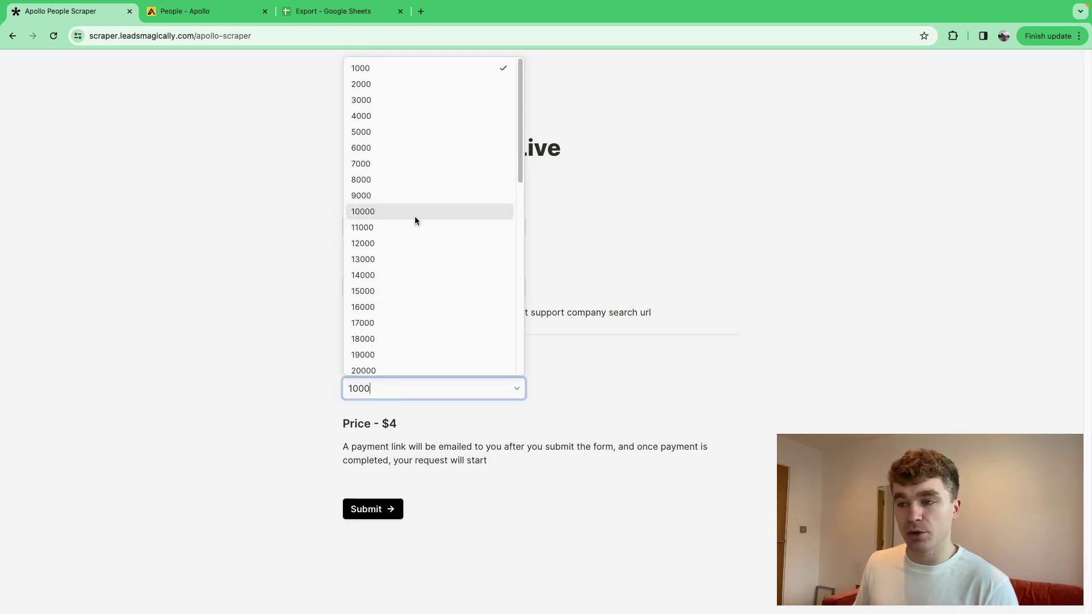
click(401, 132)
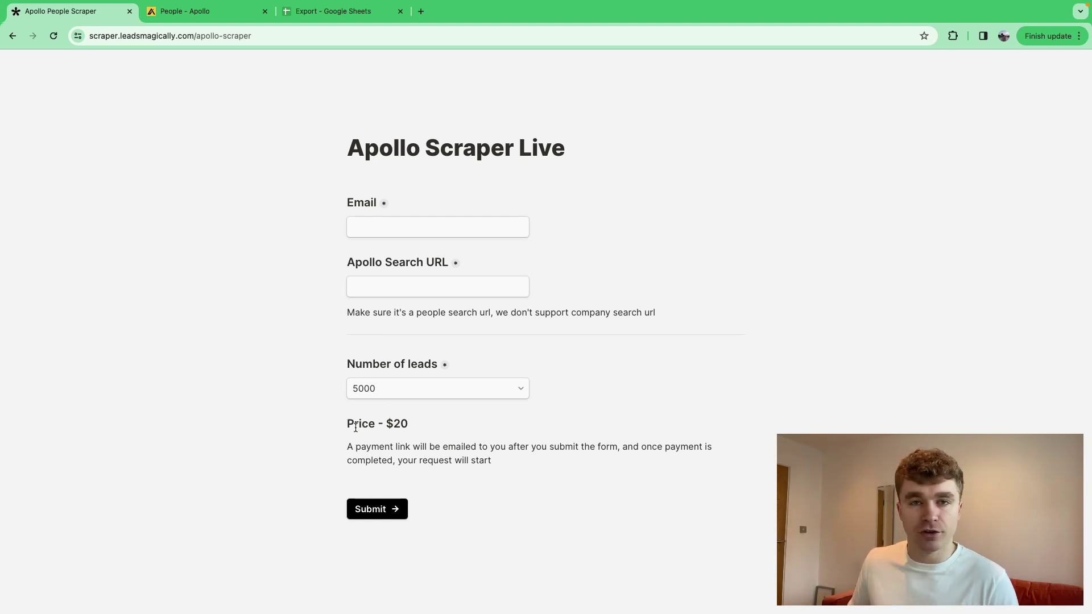
drag(389, 427, 410, 427)
click(442, 430)
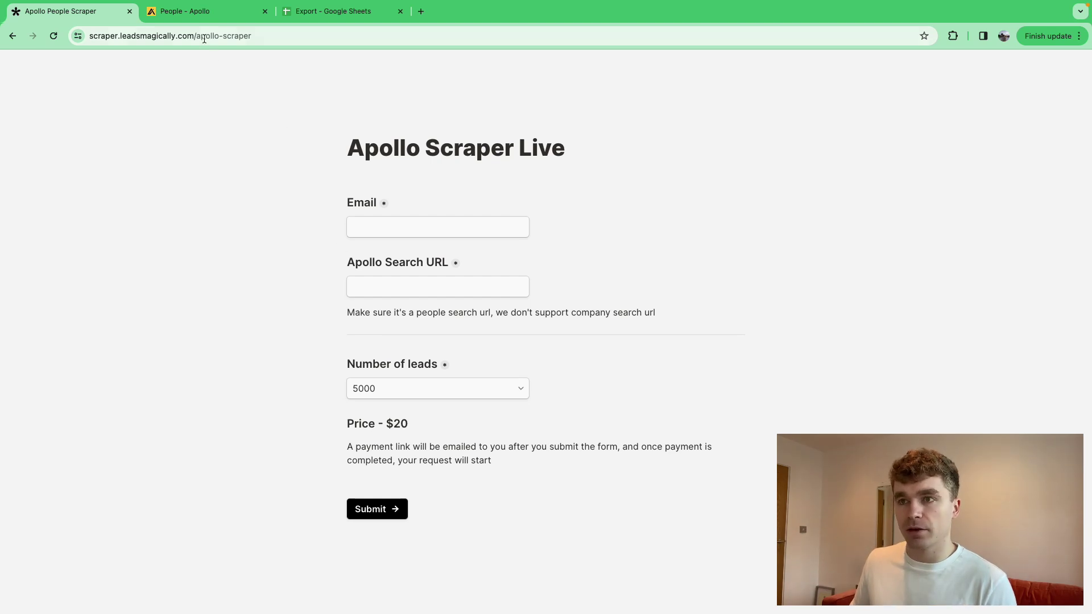
Step: In the Apollo people search, filter by Verified email status and show the total results instead of the saved ones
click(203, 15)
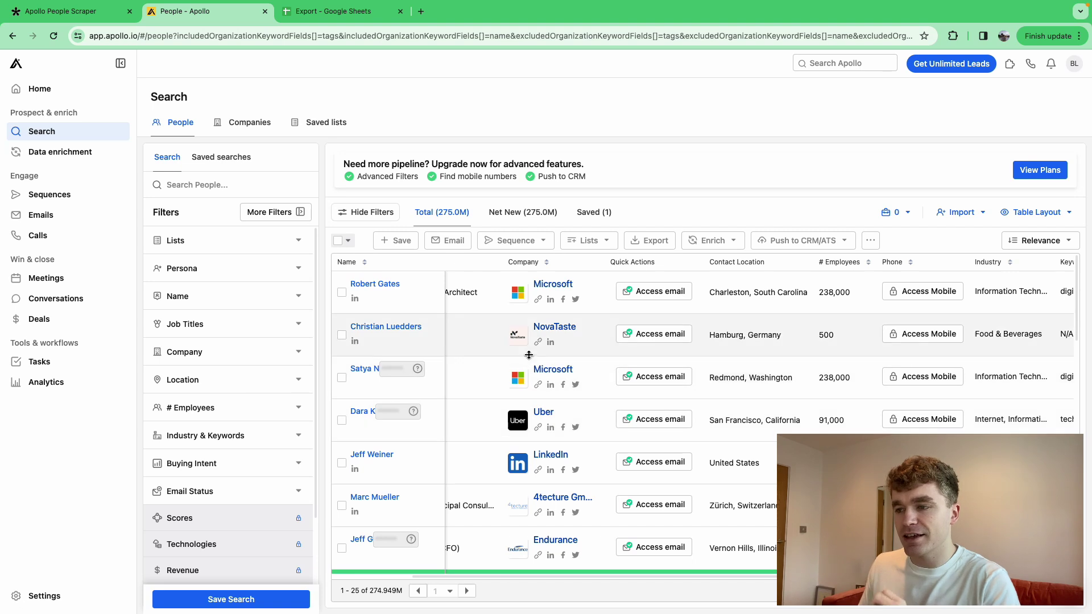
scroll(533, 352, left, 3)
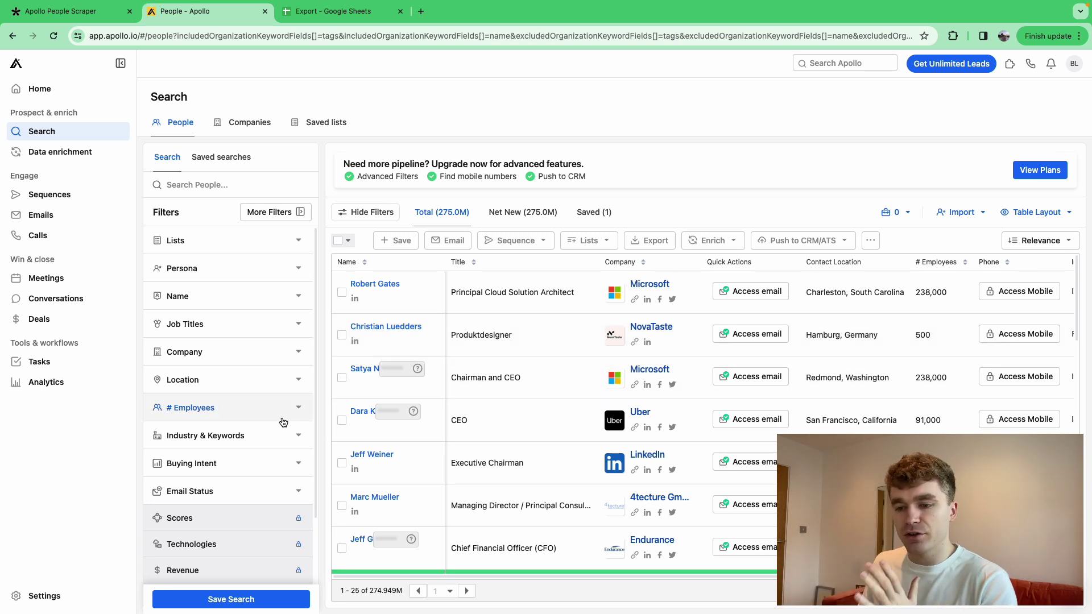
click(290, 491)
scroll(253, 401, down, 1)
click(173, 426)
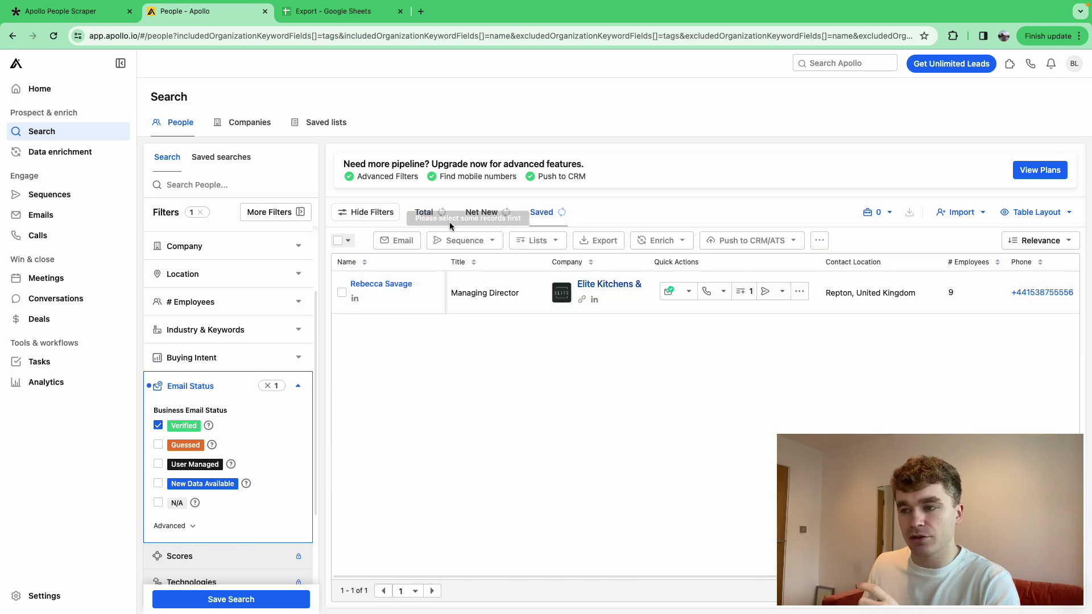
click(455, 216)
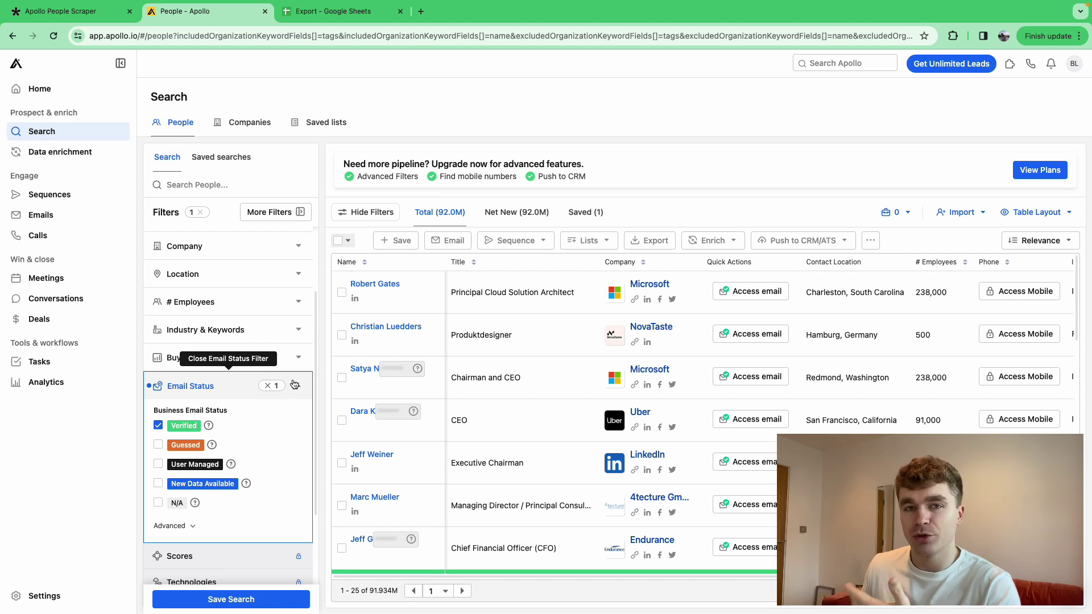
click(297, 380)
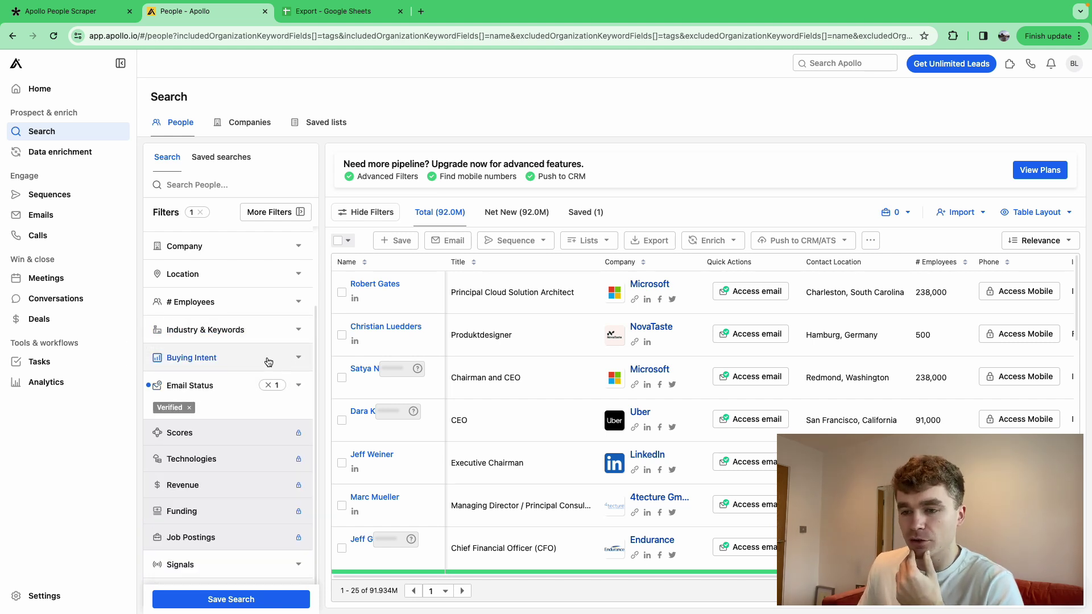
Step: Add the marketing & advertising industry to the people search filters
scroll(284, 427, up, 3)
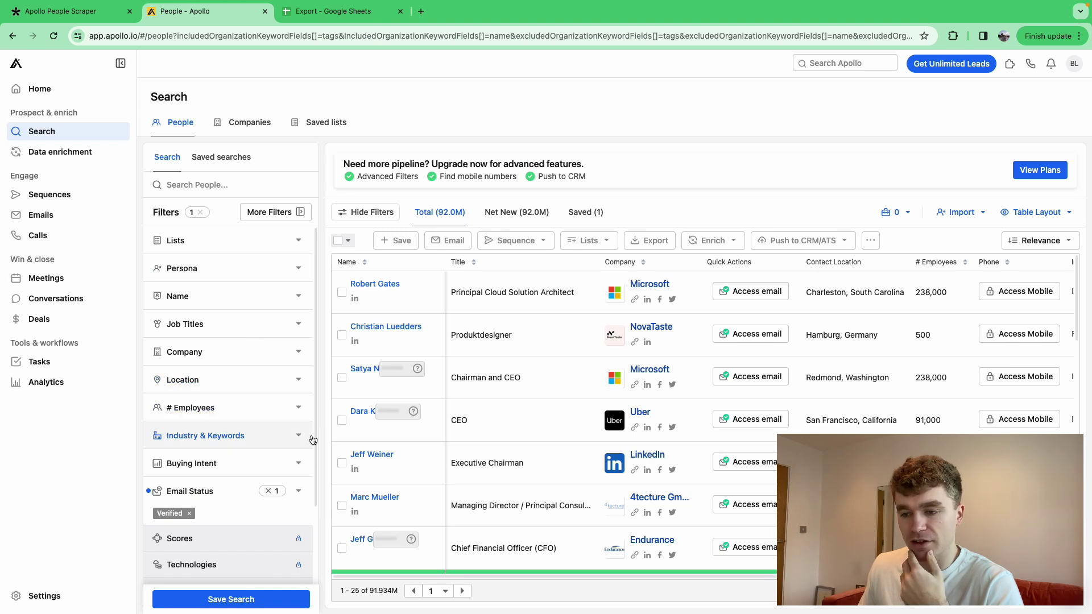
click(288, 435)
scroll(284, 353, down, 3)
click(265, 356)
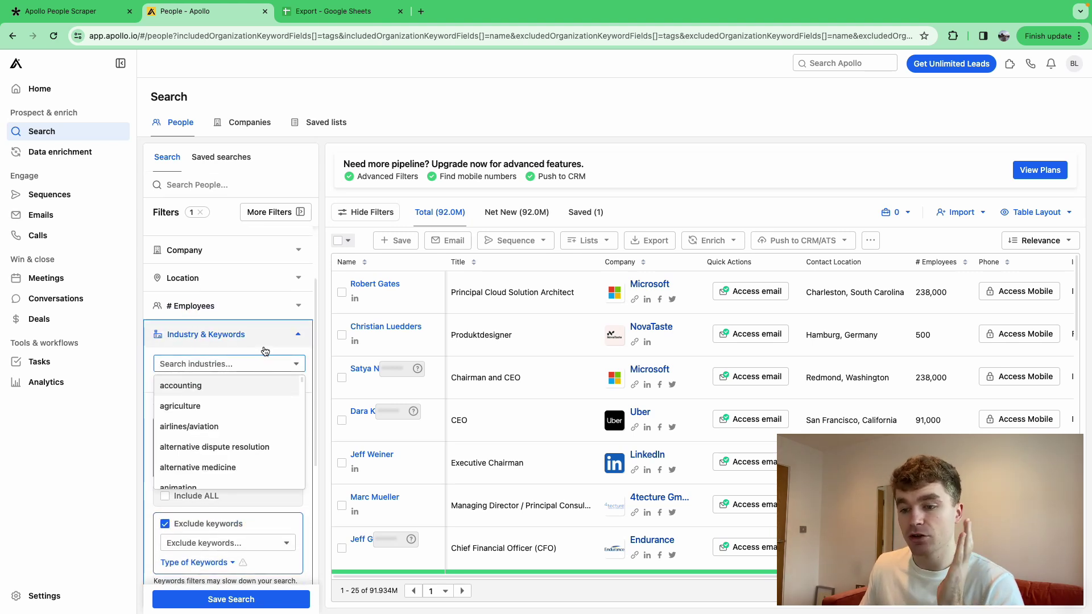
text(marketing)
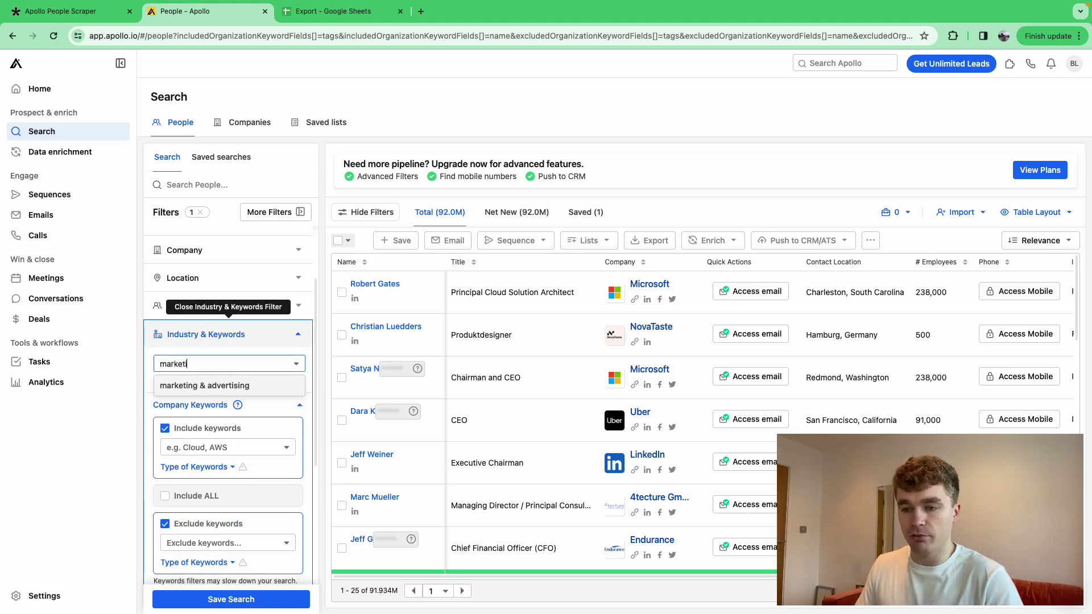
click(235, 386)
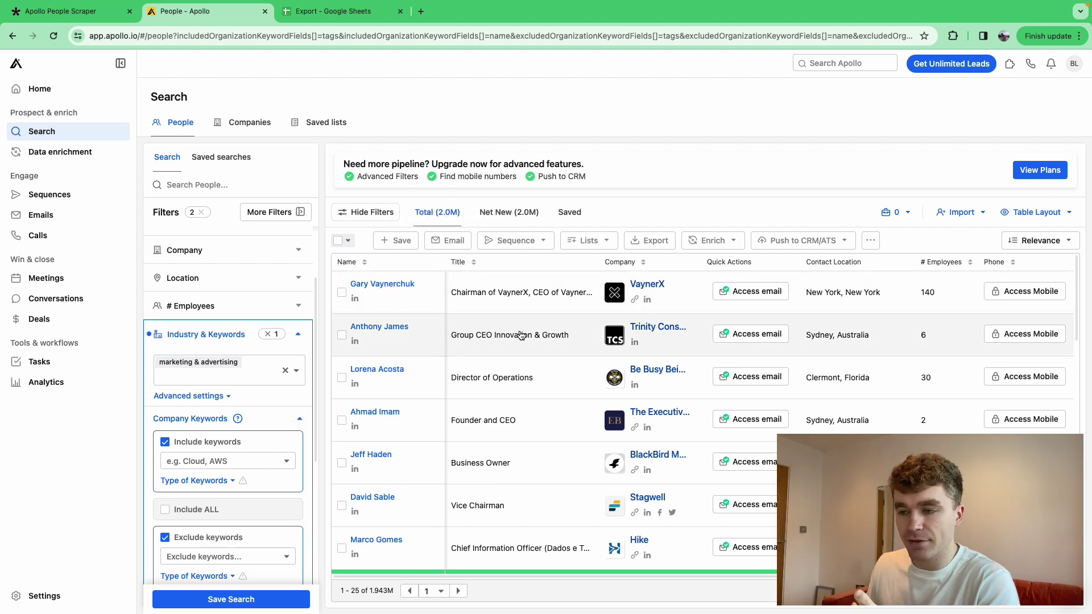
Step: Limit company size with a custom employee range that has a maximum of 5, and collapse the filter
scroll(756, 429, down, 3)
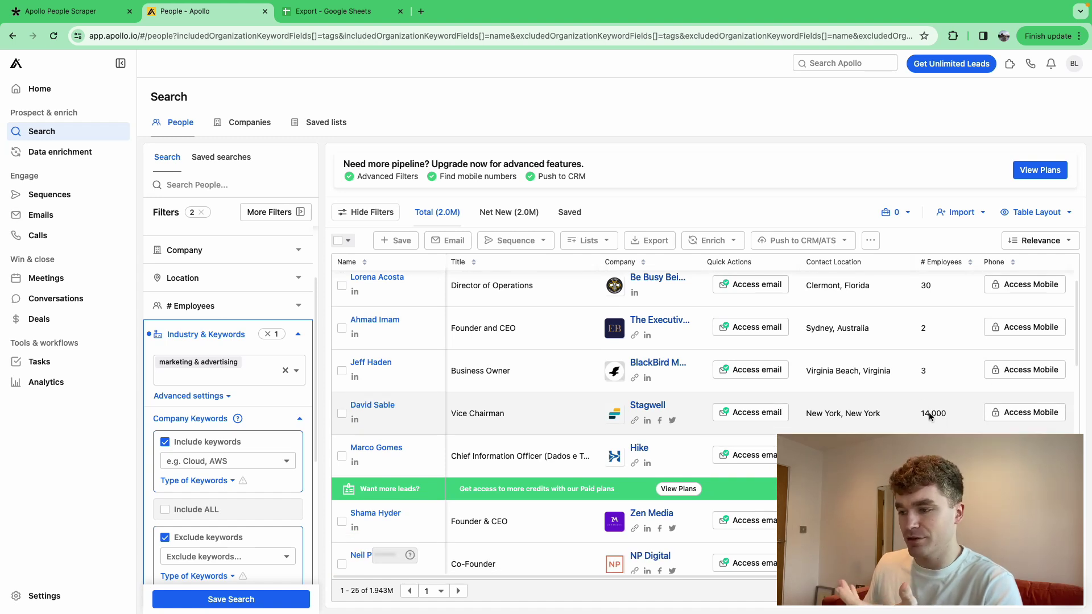
scroll(916, 418, up, 3)
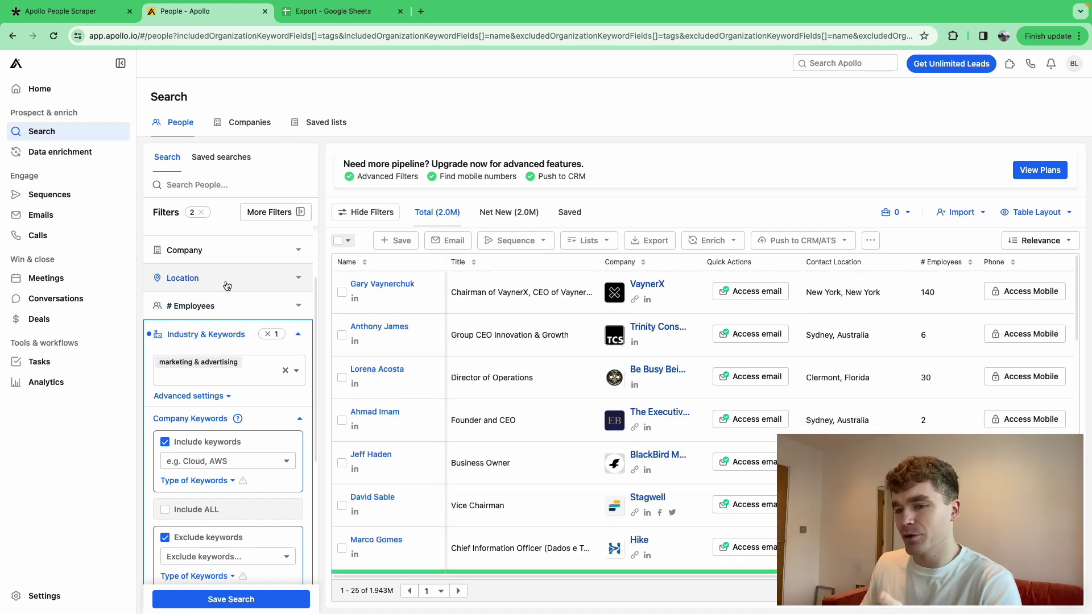
click(225, 307)
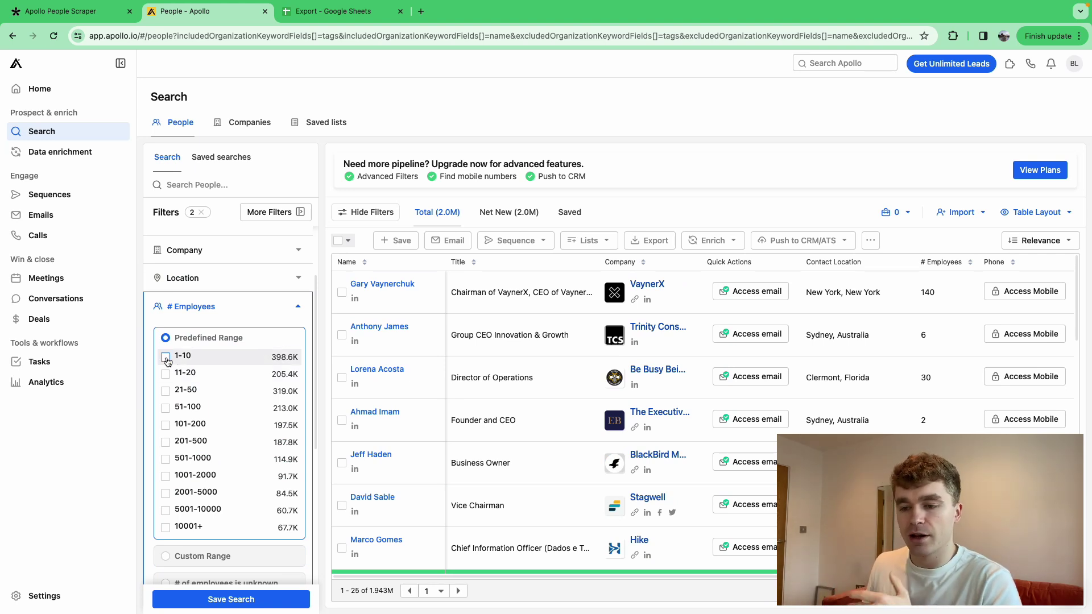
scroll(226, 415, down, 3)
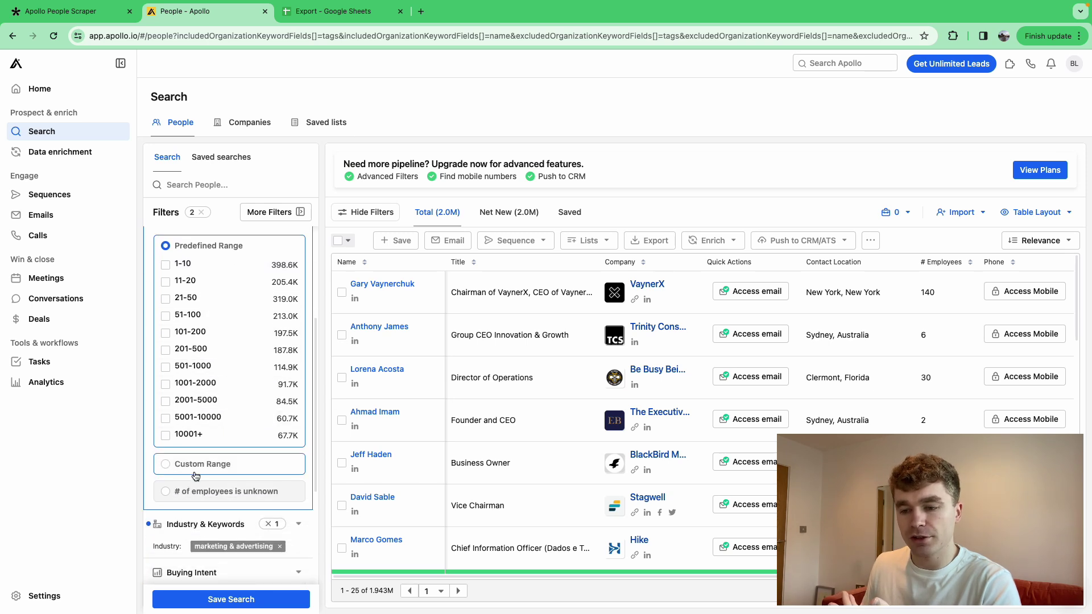
click(196, 466)
scroll(228, 435, down, 3)
scroll(239, 386, up, 4)
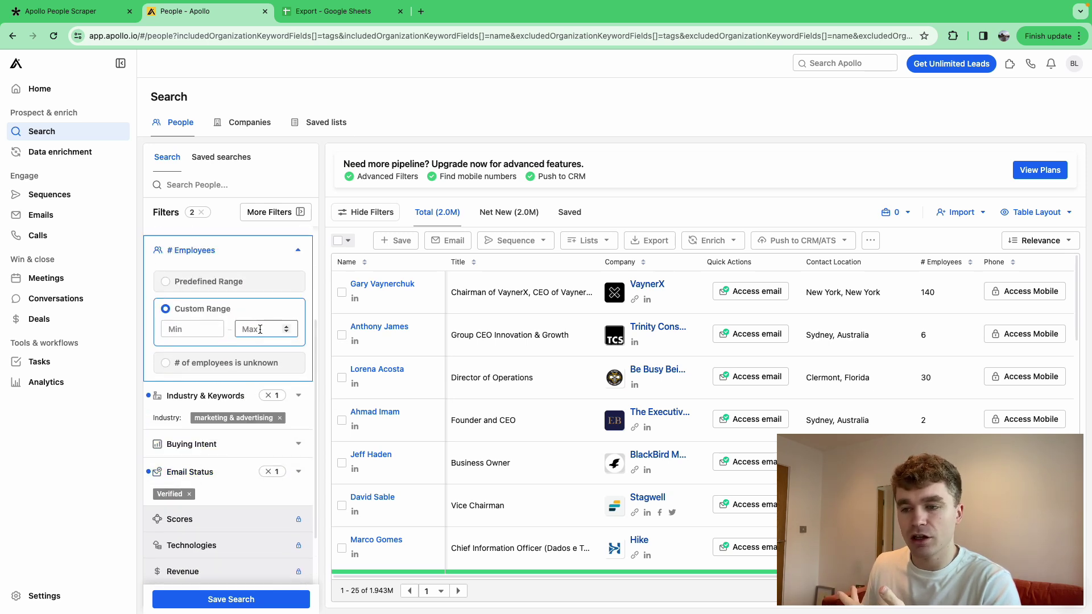
click(260, 329)
text(5)
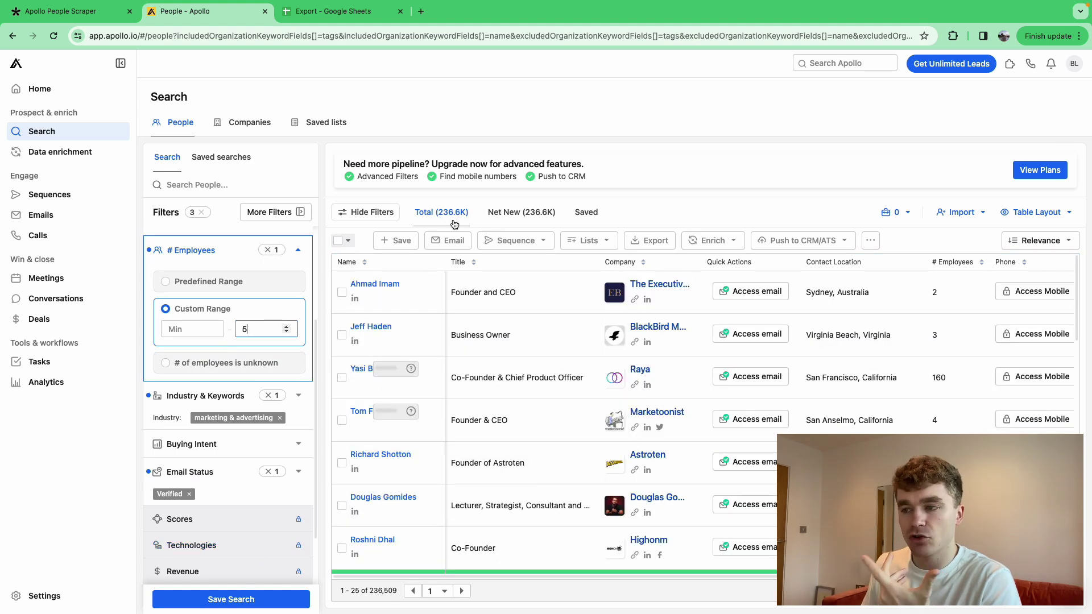
click(284, 250)
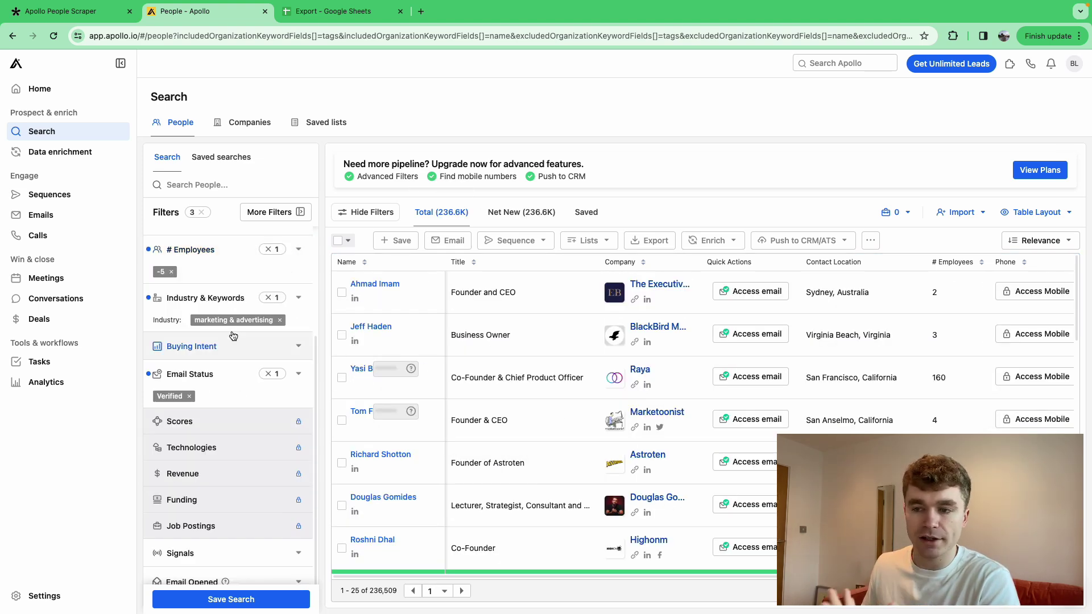
Step: Restrict the contact location to United States and collapse the Location filter
scroll(233, 336, up, 5)
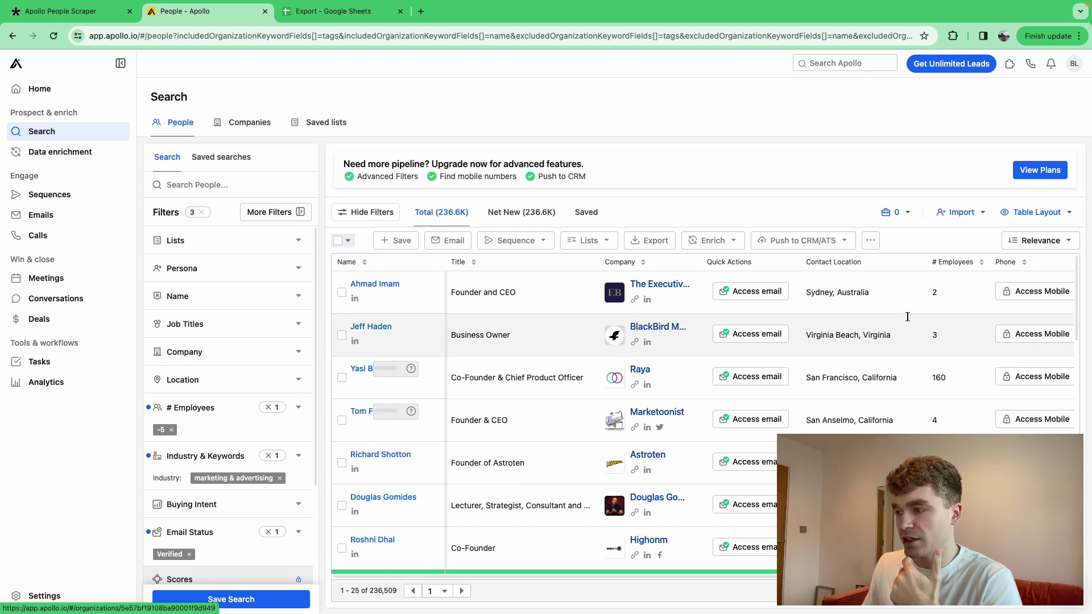
scroll(859, 296, down, 5)
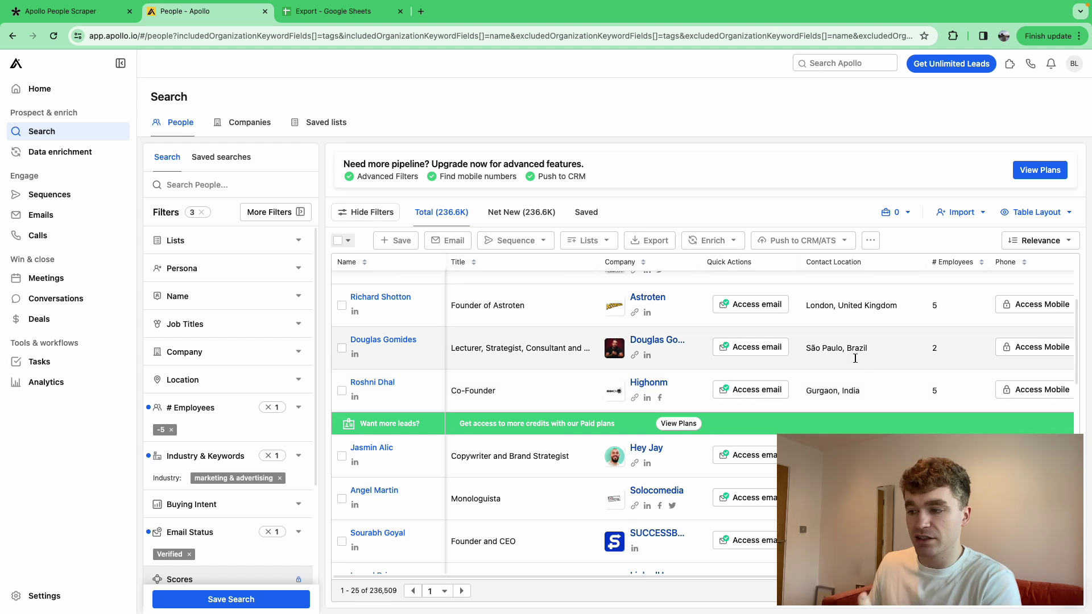
scroll(857, 350, down, 2)
scroll(851, 335, down, 2)
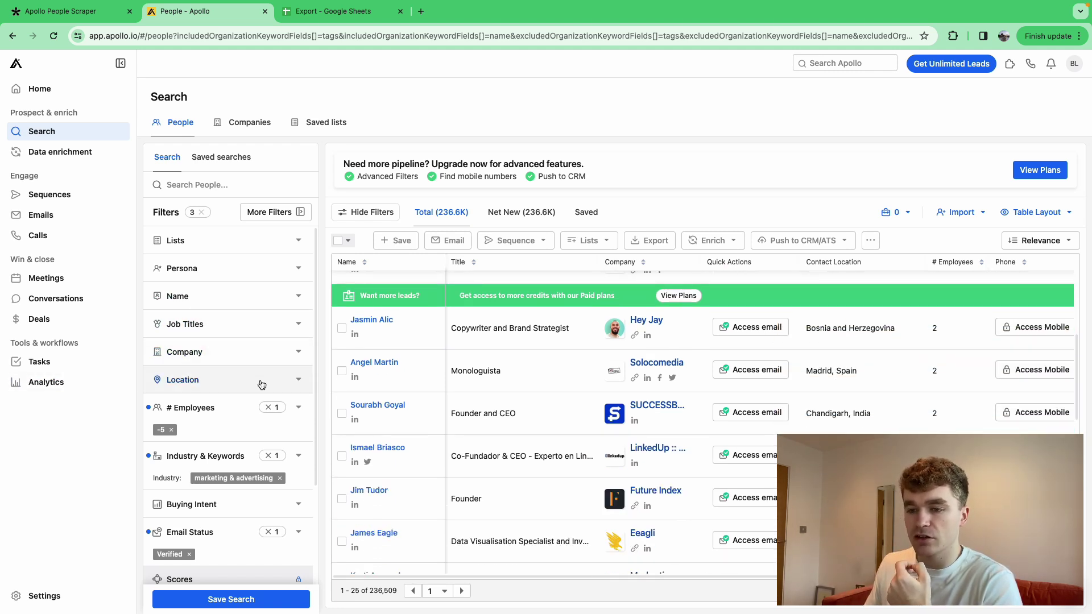
click(278, 375)
click(211, 463)
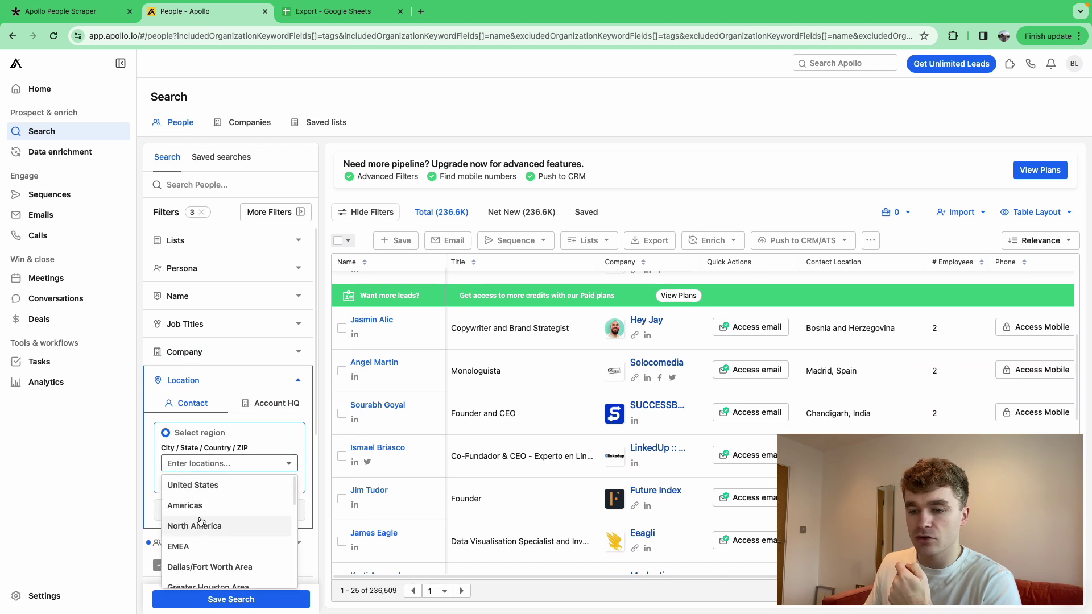
click(216, 485)
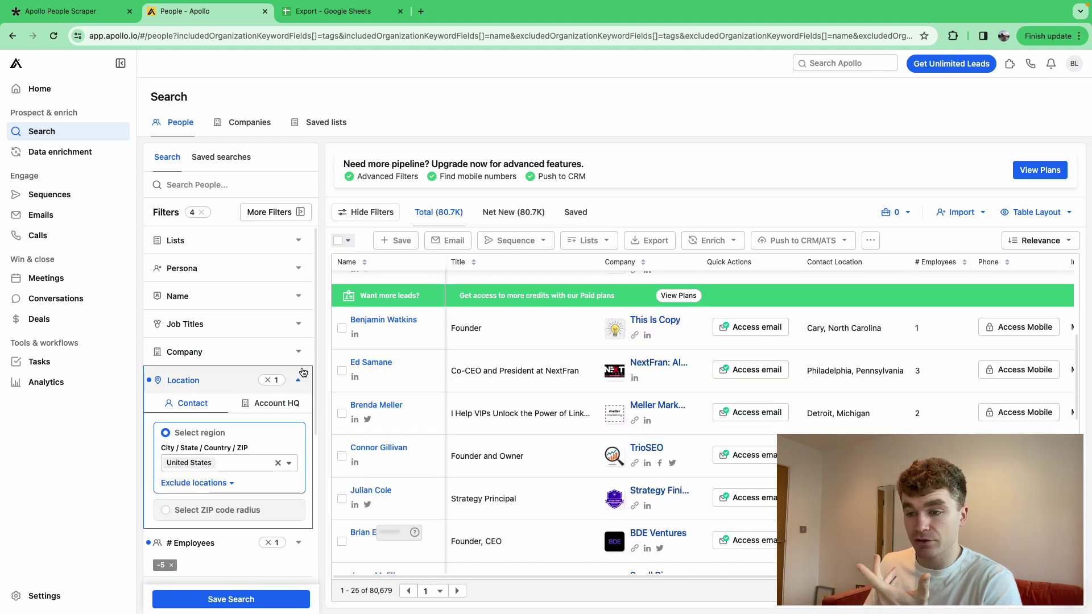
click(301, 376)
Step: Check the Job Titles filter options and look through the job titles in the filtered people list
click(298, 329)
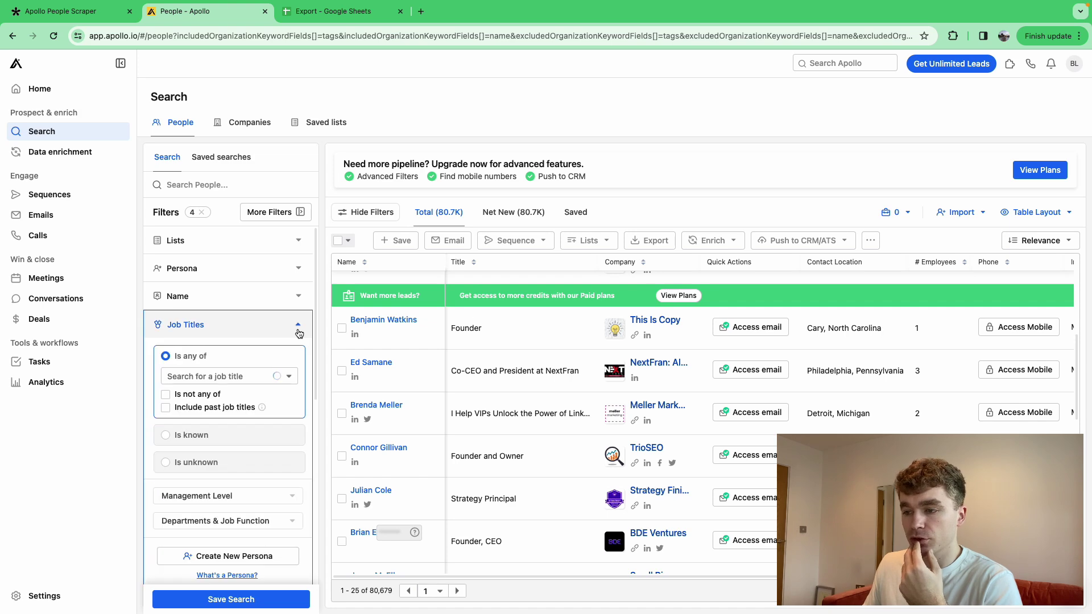
click(302, 330)
scroll(513, 349, down, 5)
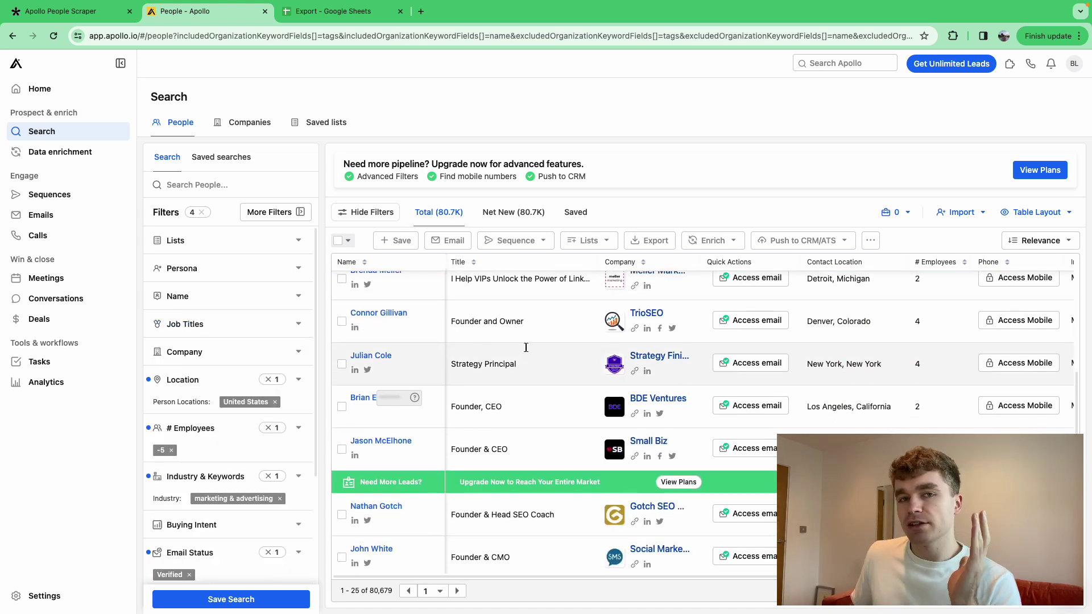
Step: Go to page 5 of the filtered people list and look through the job titles there
scroll(519, 370, down, 5)
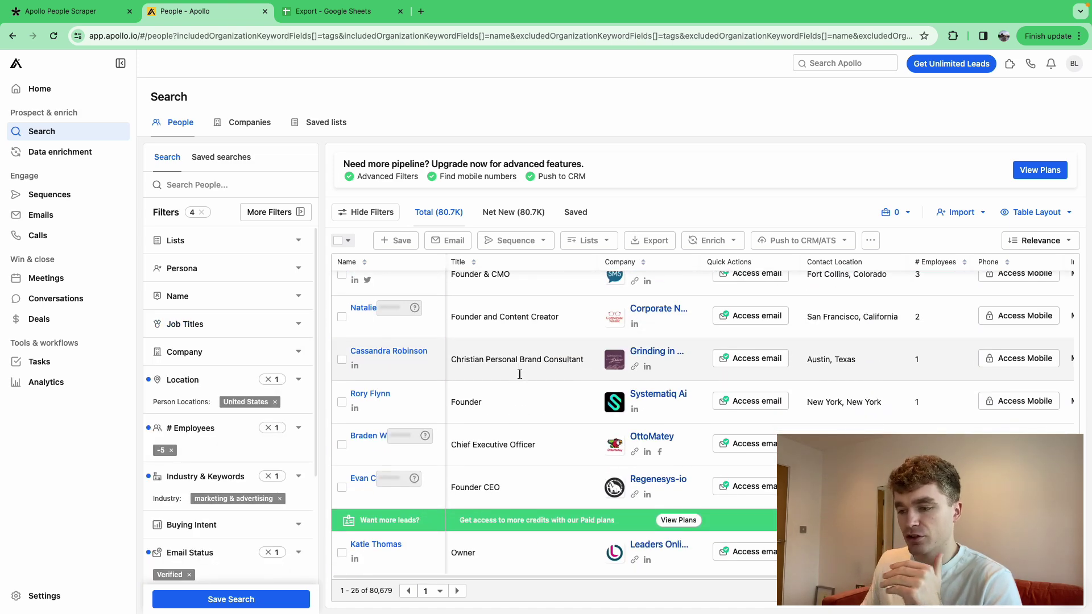
click(439, 590)
click(435, 559)
scroll(534, 369, down, 5)
scroll(541, 408, down, 10)
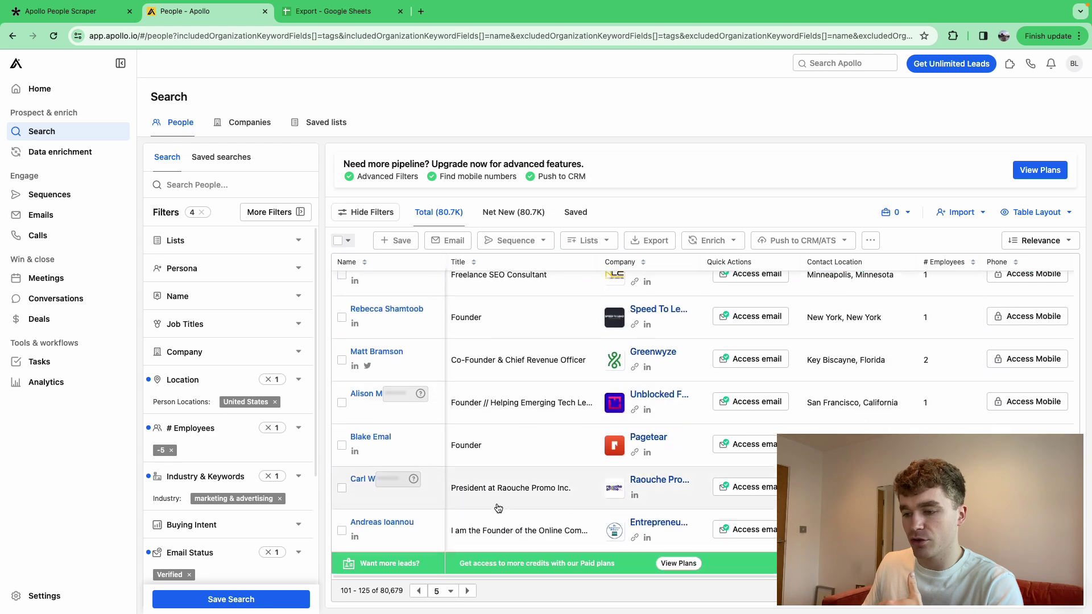
scroll(515, 472, down, 3)
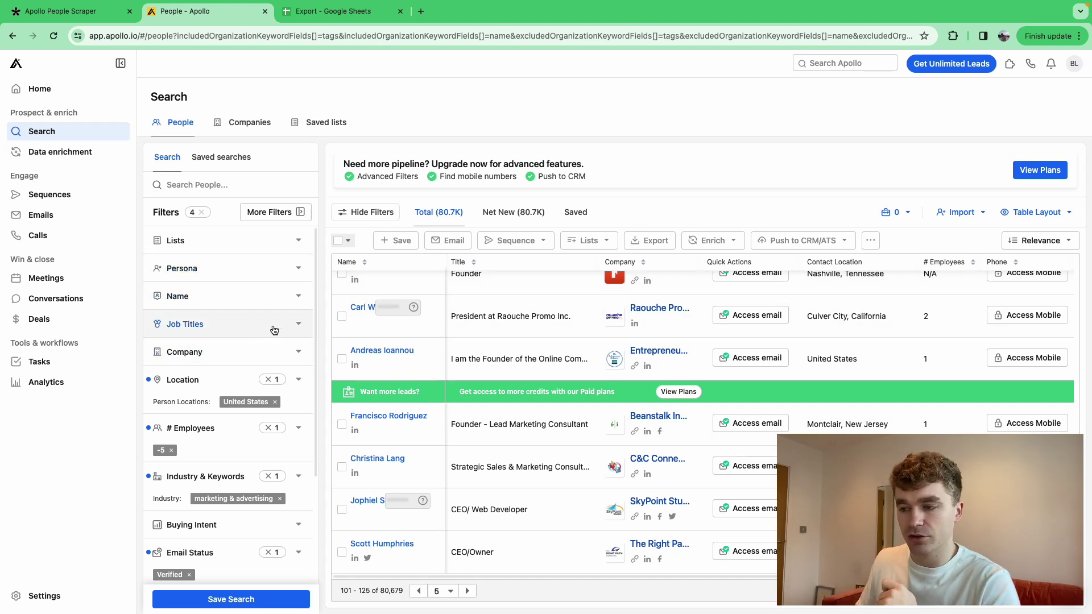
Step: Add founder, ceo and director to the Job Titles filter of the people search
click(300, 324)
click(193, 376)
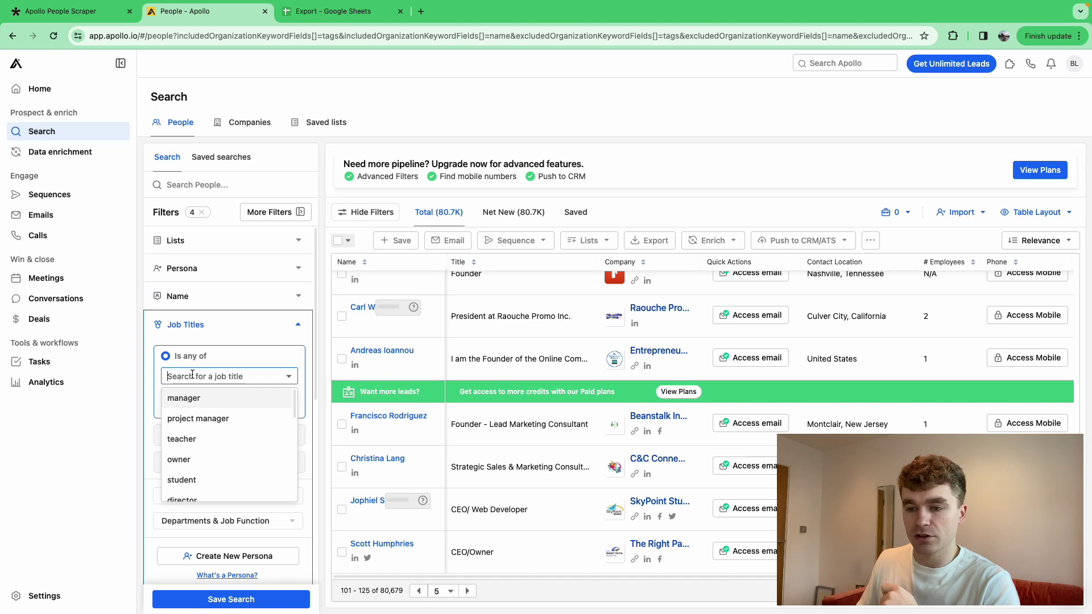
text(founder)
key(Return)
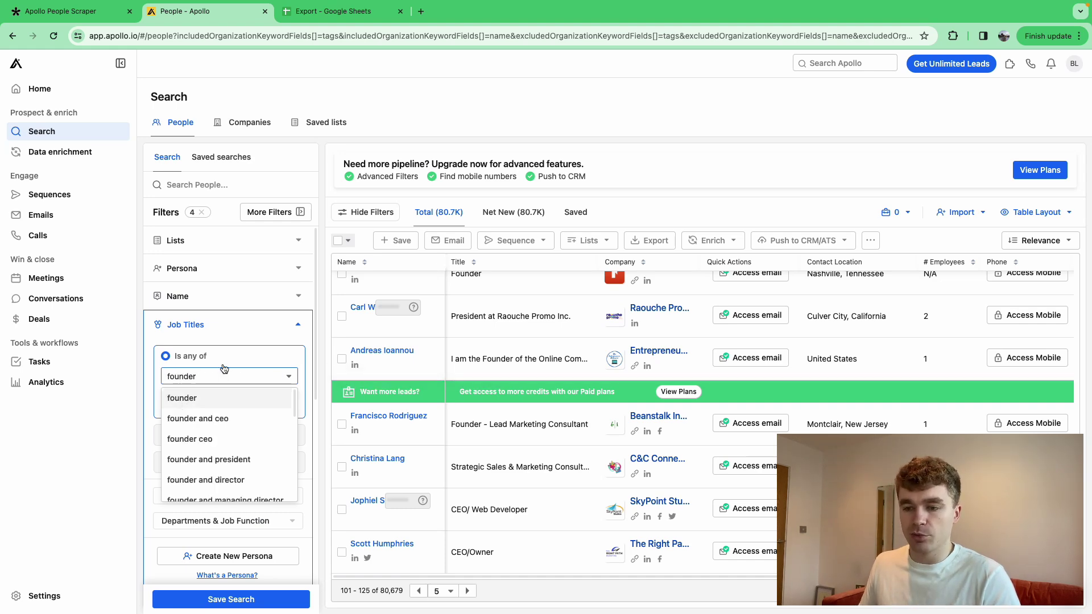
text(ceo)
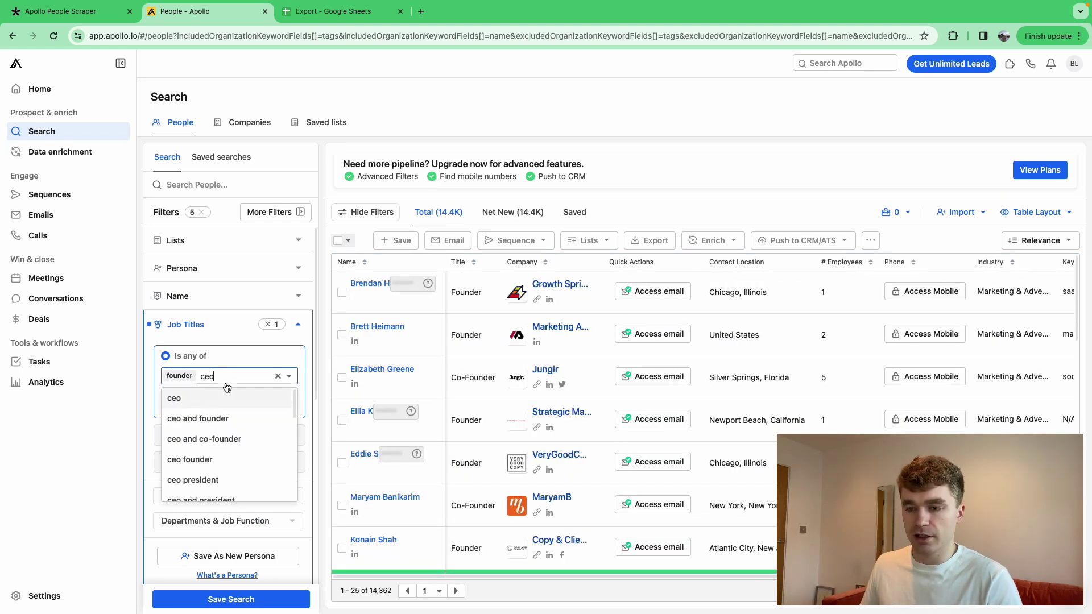
key(Return)
text(director)
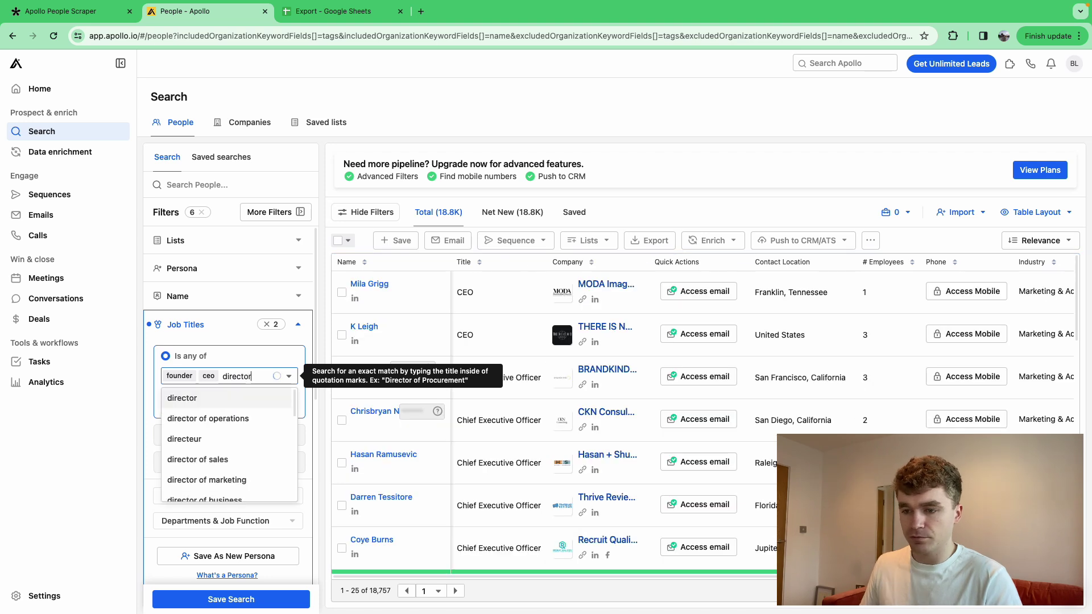
key(Return)
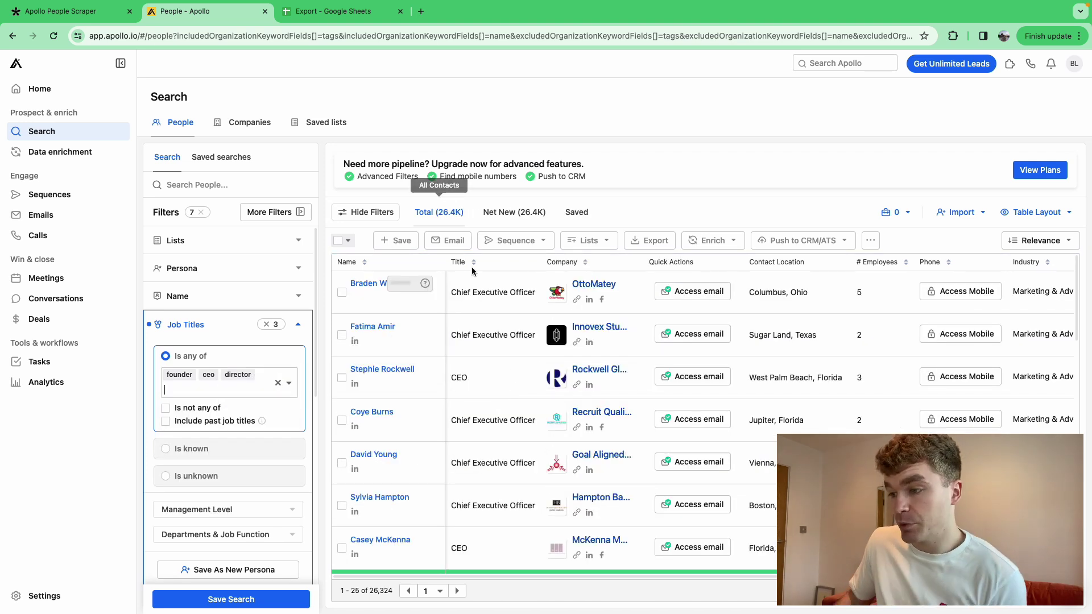
Step: Look through the filtered people list and add president to the included job titles
scroll(470, 364, down, 10)
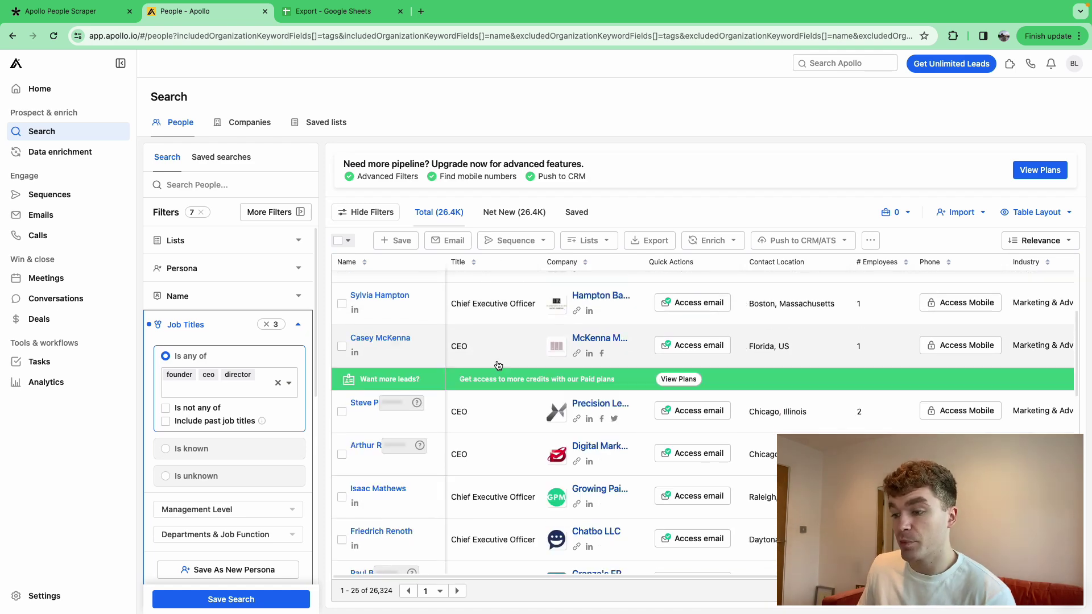
scroll(469, 364, down, 10)
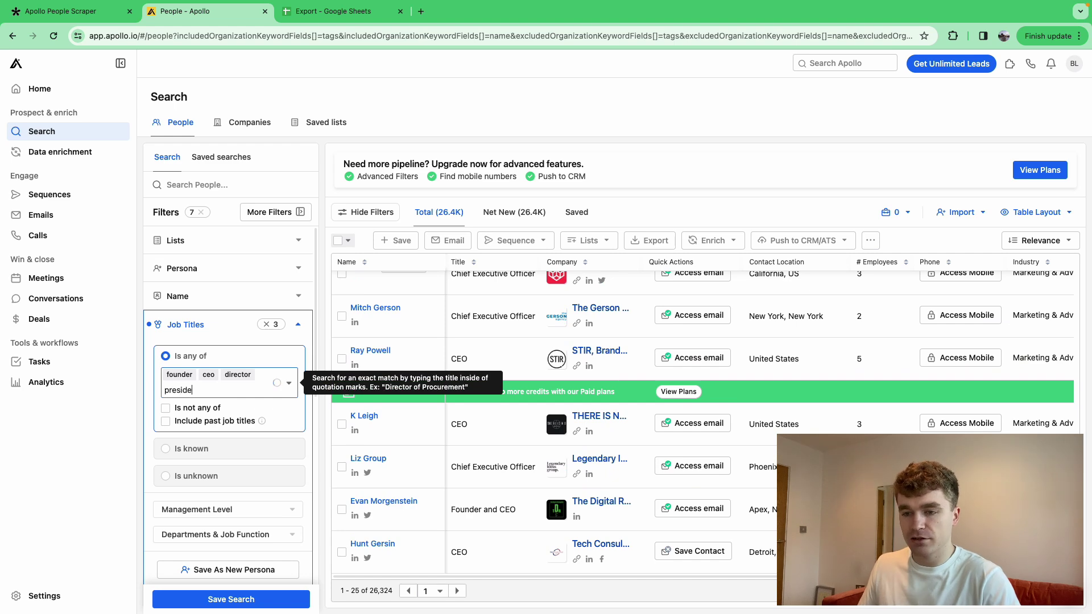
text(nt)
click(218, 413)
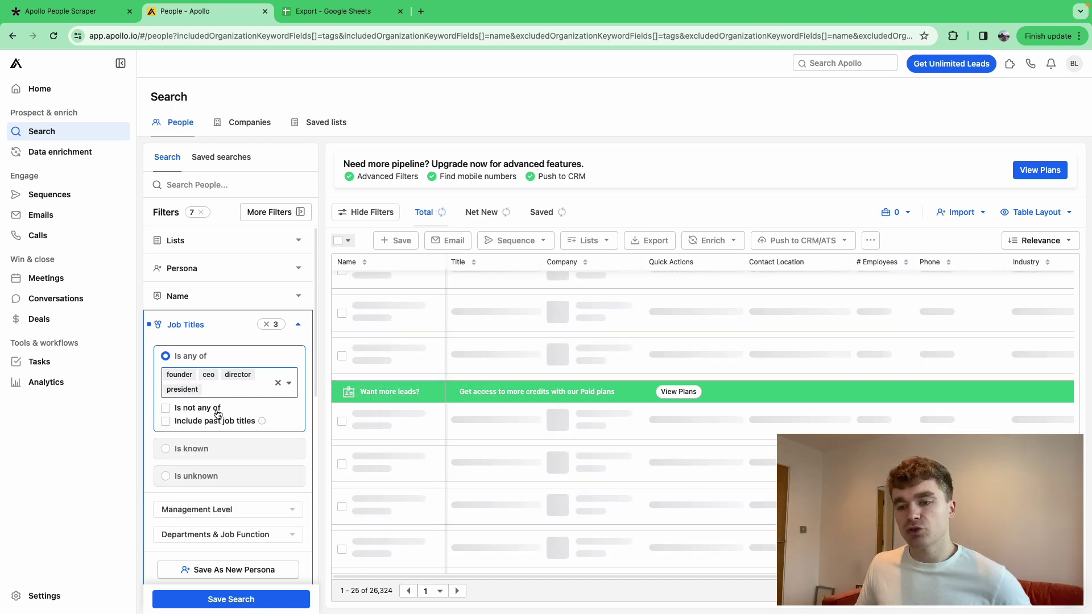
click(234, 385)
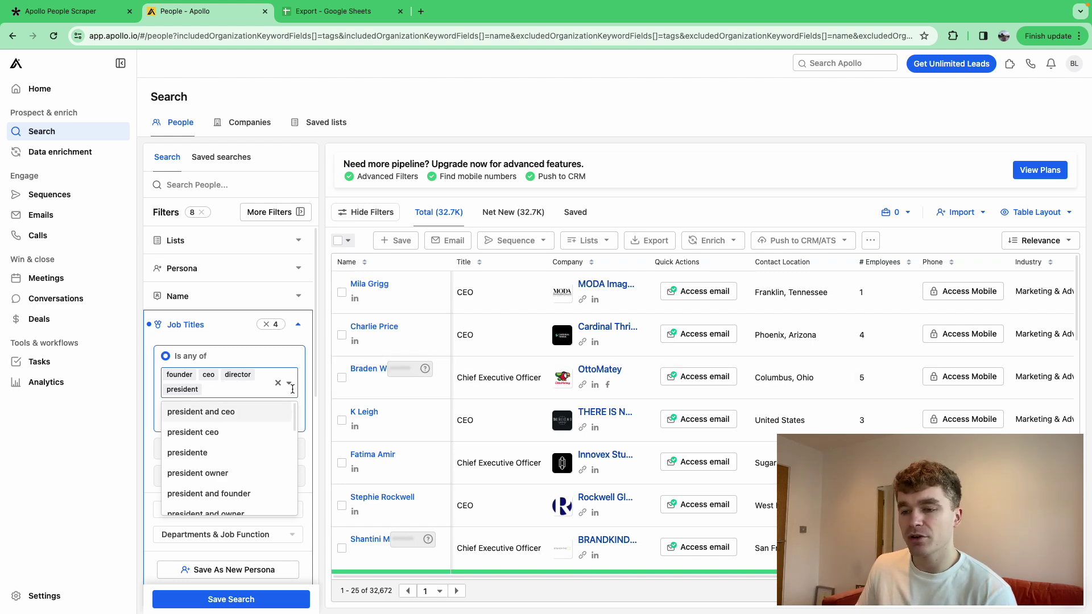
Step: Examine the titles and companies in the updated people list, and collapse the Job Titles filter
scroll(491, 405, down, 7)
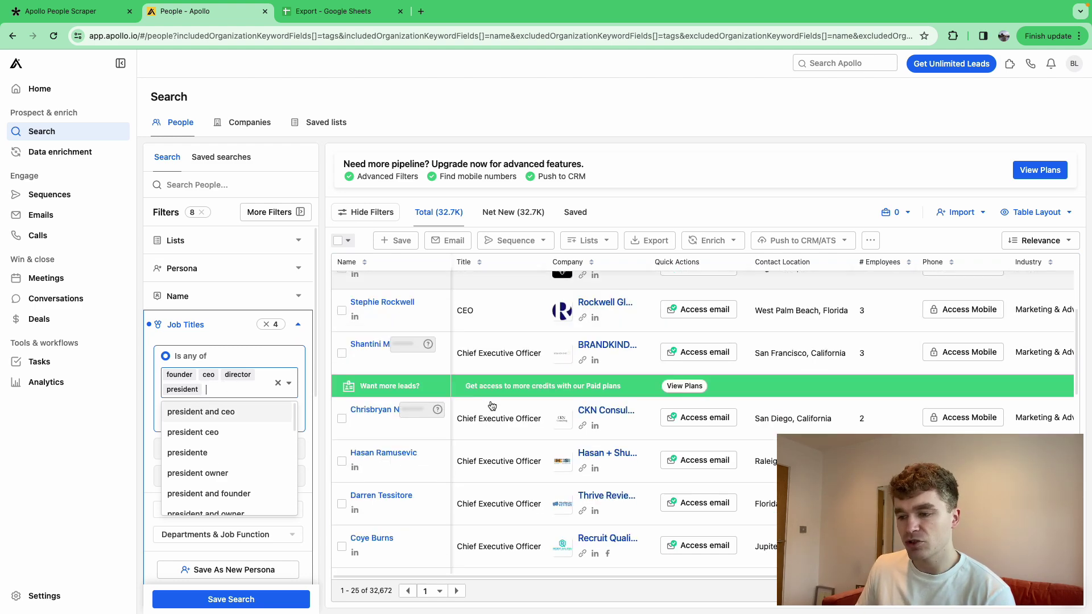
scroll(492, 405, down, 3)
scroll(492, 406, up, 3)
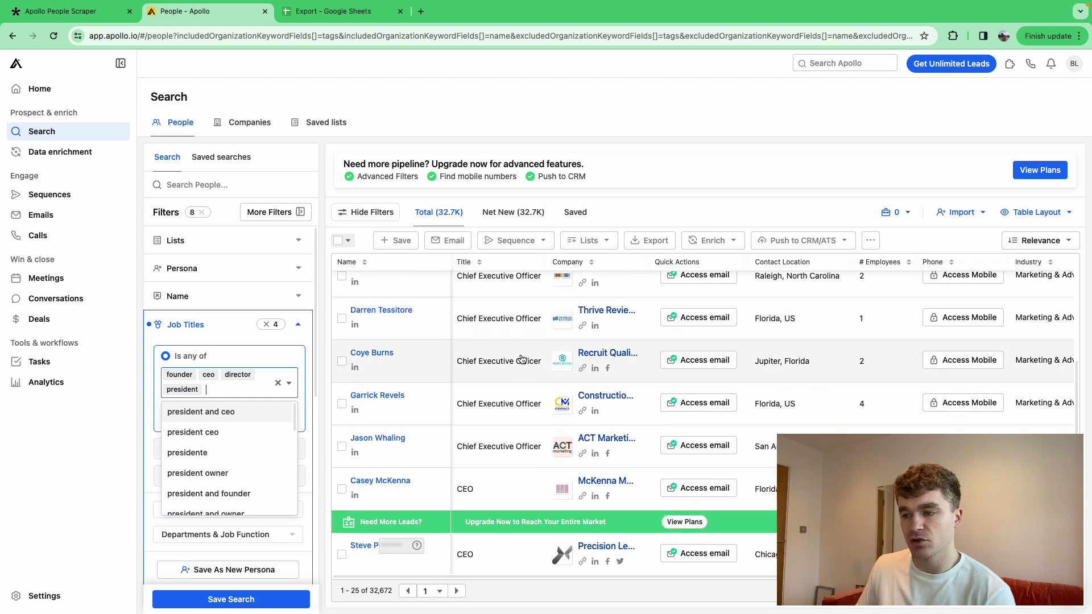
scroll(531, 331, down, 5)
scroll(513, 434, up, 1)
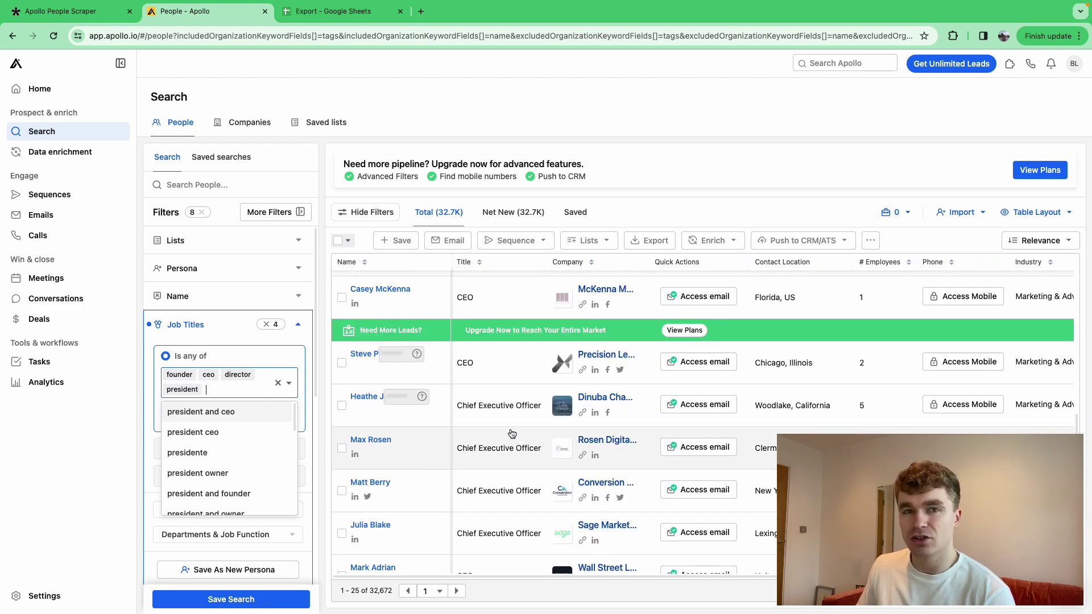
scroll(512, 430, down, 5)
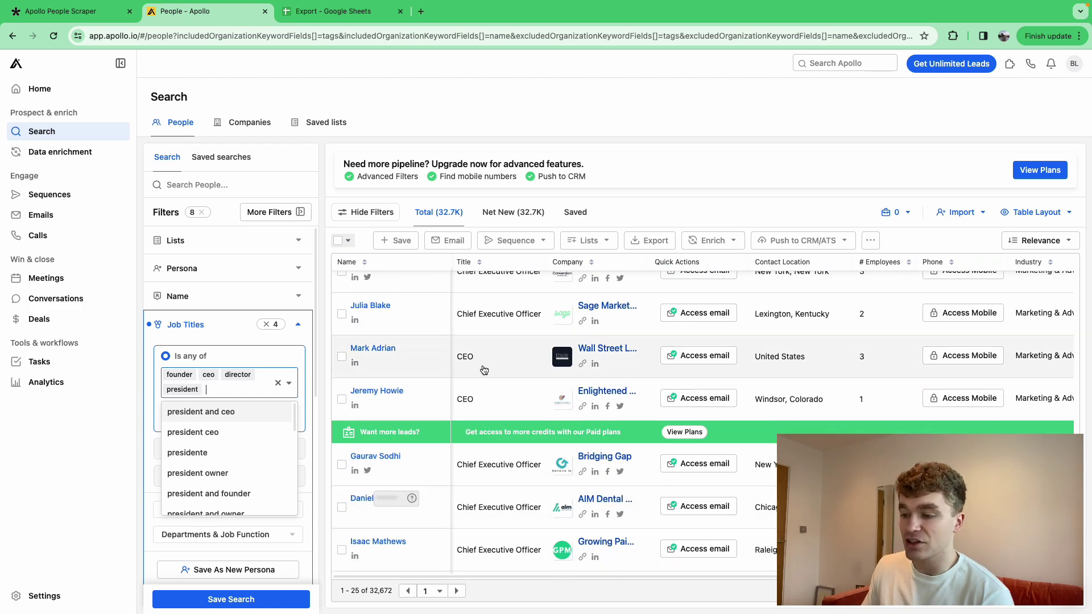
scroll(503, 319, up, 10)
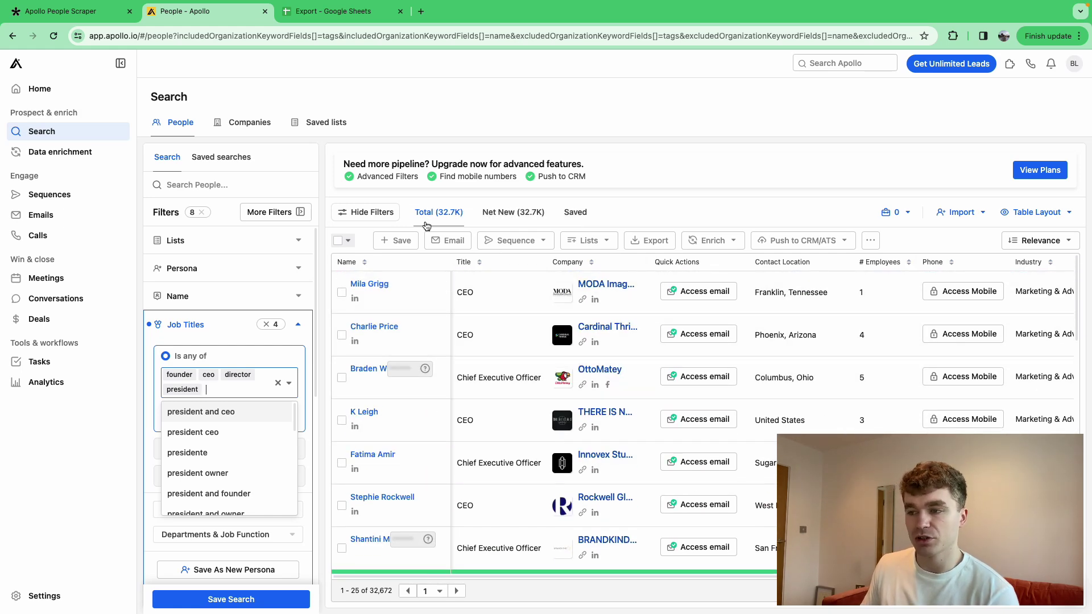
click(298, 324)
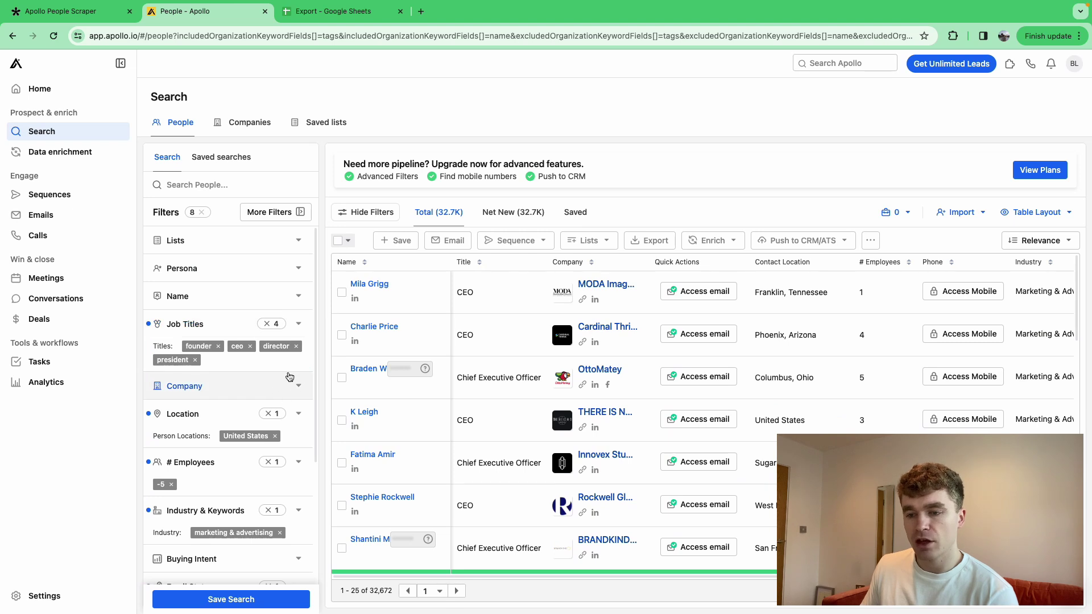
Step: Review the active filters and the list's company columns, and look up Cardinal Thrive, LLC on Google, closing the results page after viewing it
scroll(289, 383, down, 6)
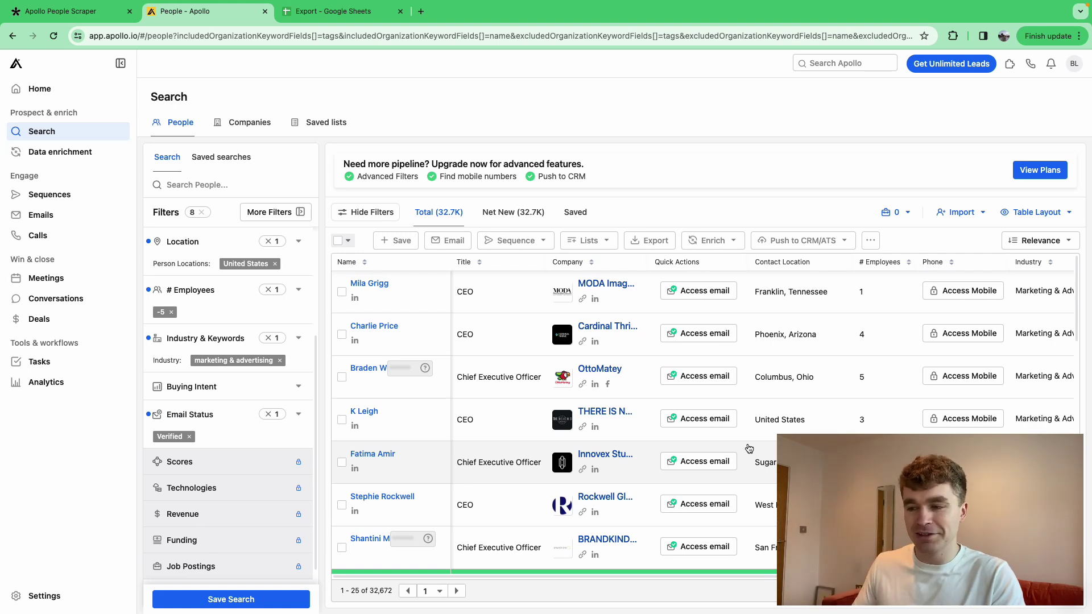
scroll(865, 356, down, 4)
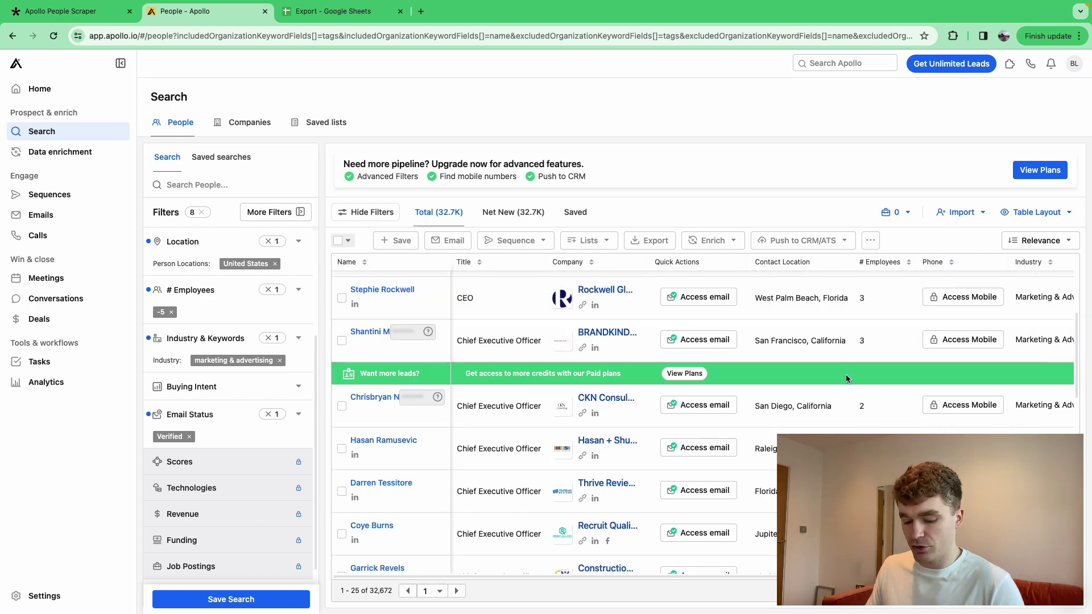
scroll(845, 376, right, 2)
scroll(845, 380, up, 3)
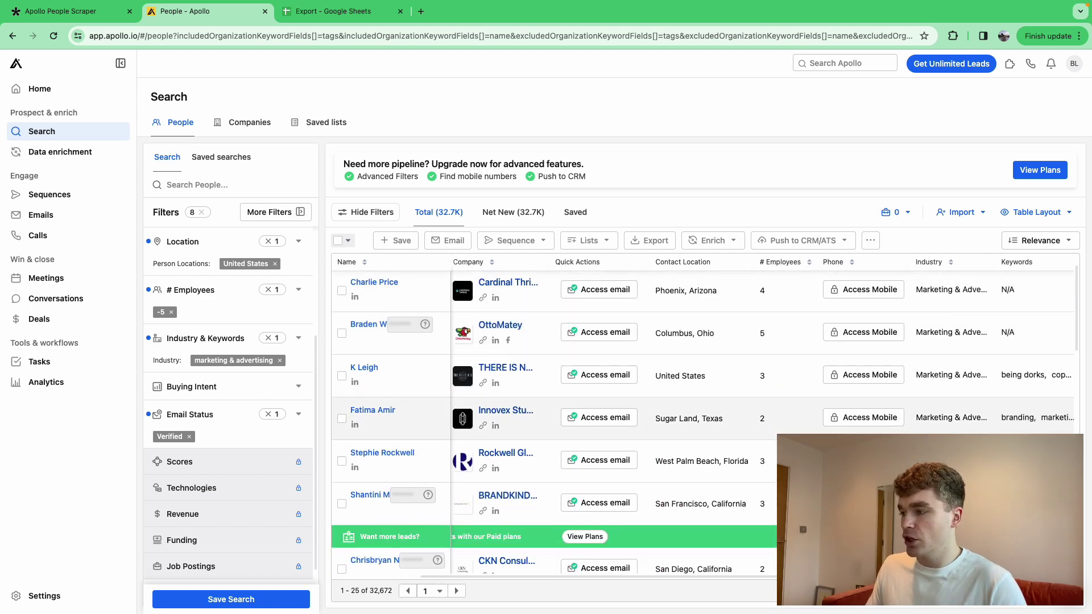
scroll(705, 416, down, 1)
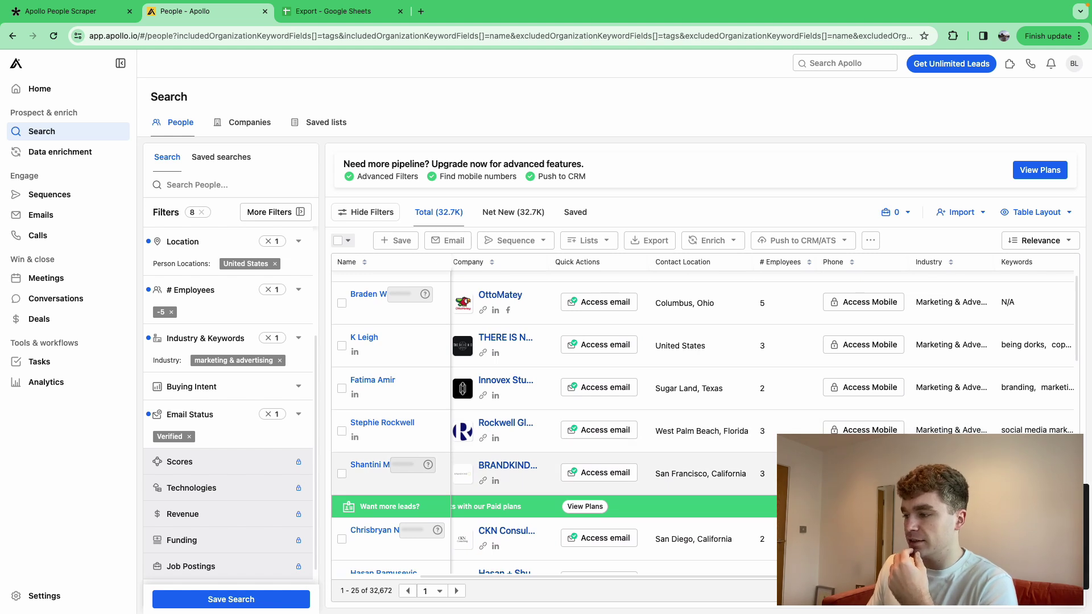
scroll(999, 417, up, 2)
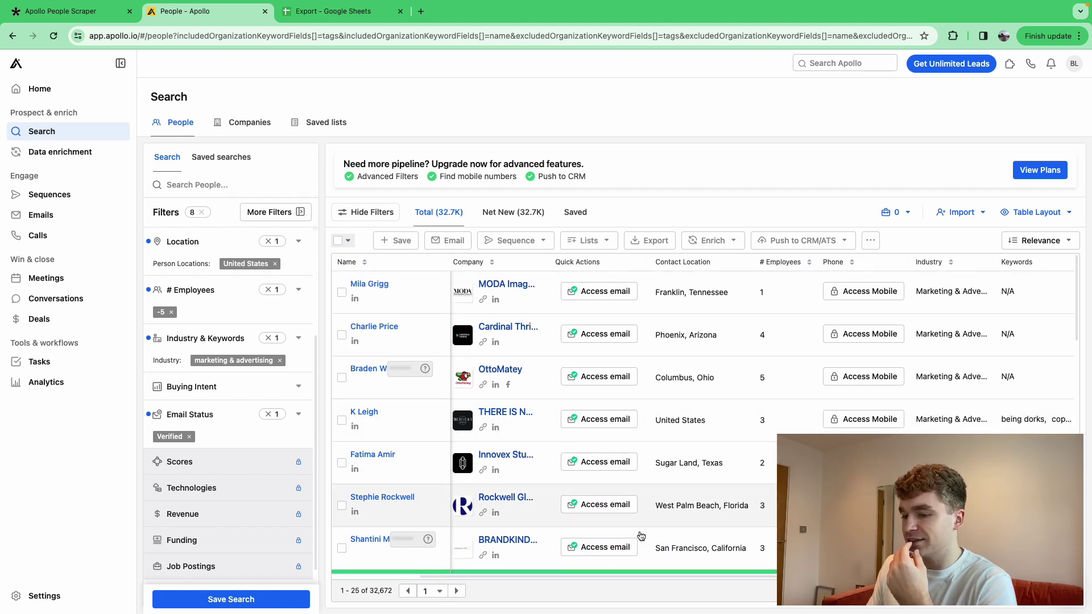
right_click(510, 327)
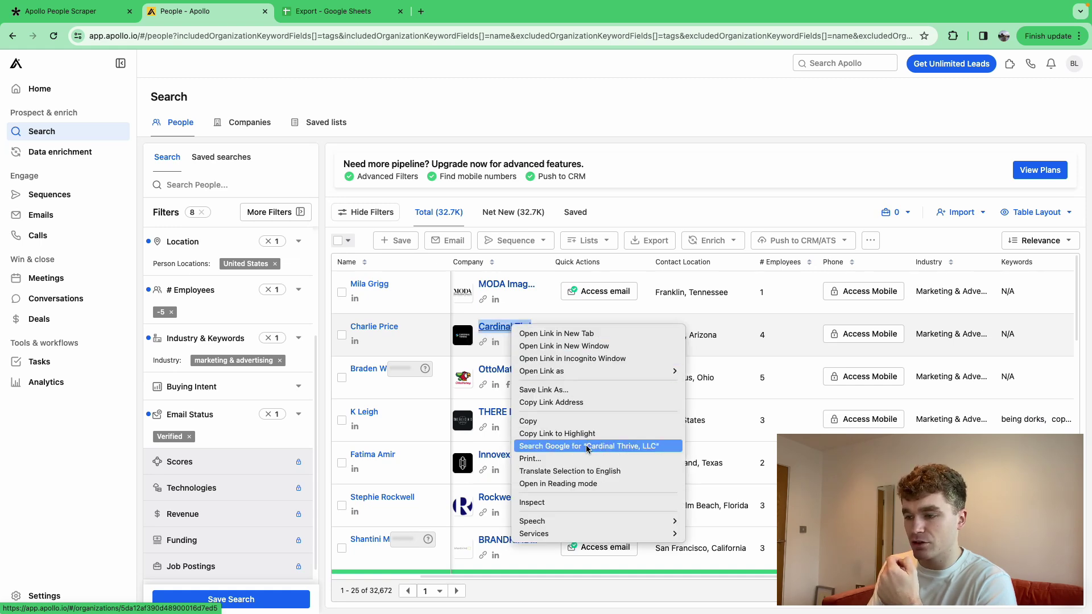
click(574, 416)
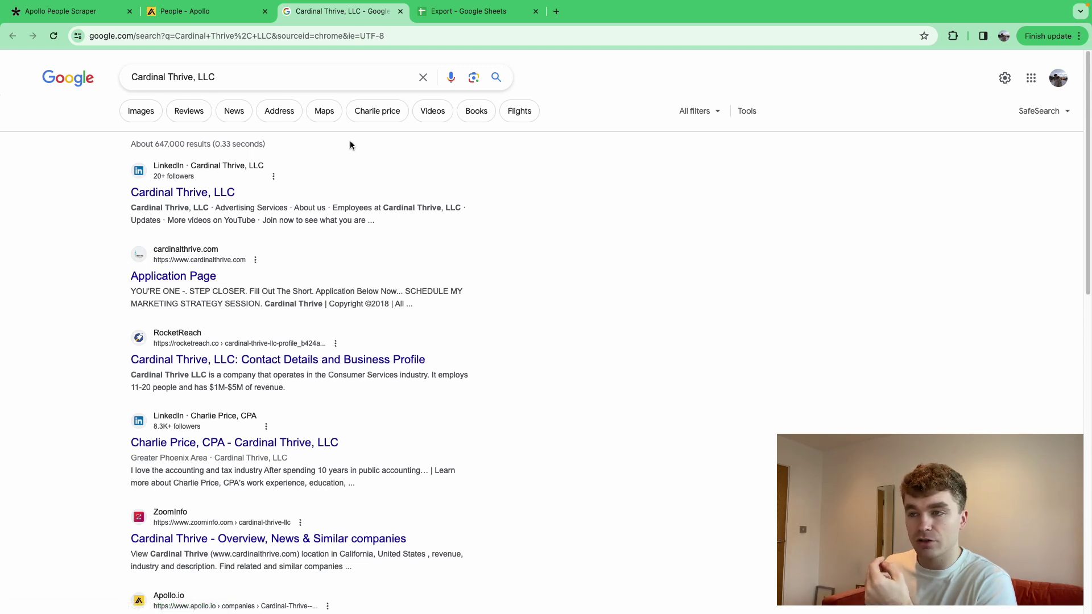
click(401, 10)
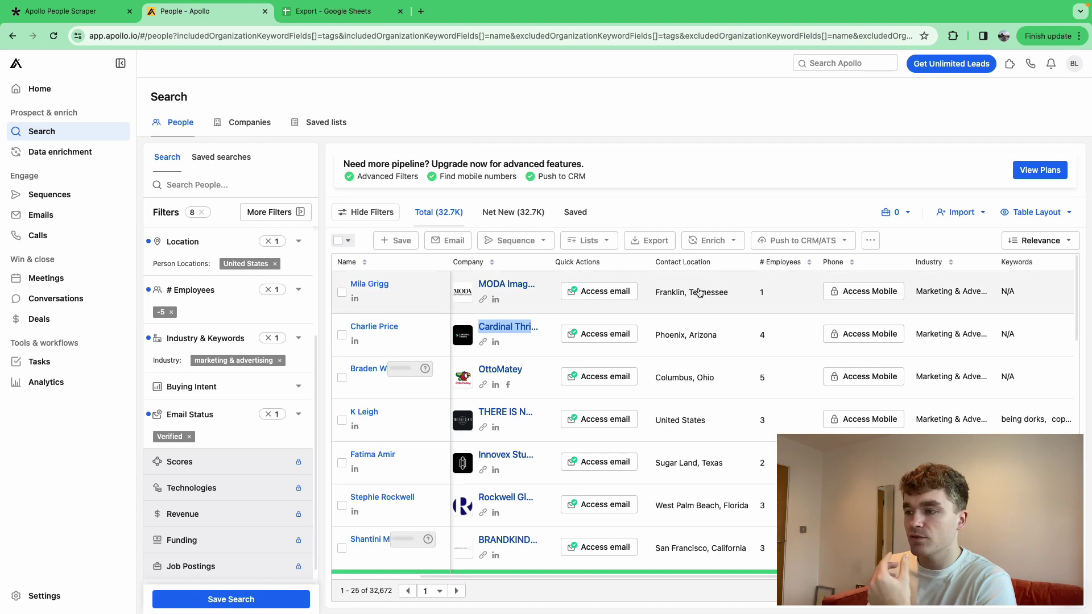
Step: Check the keywords of further companies in the people list and view Recruit Qualified's Apollo profile in a new tab
scroll(719, 449, down, 1)
scroll(719, 449, down, 3)
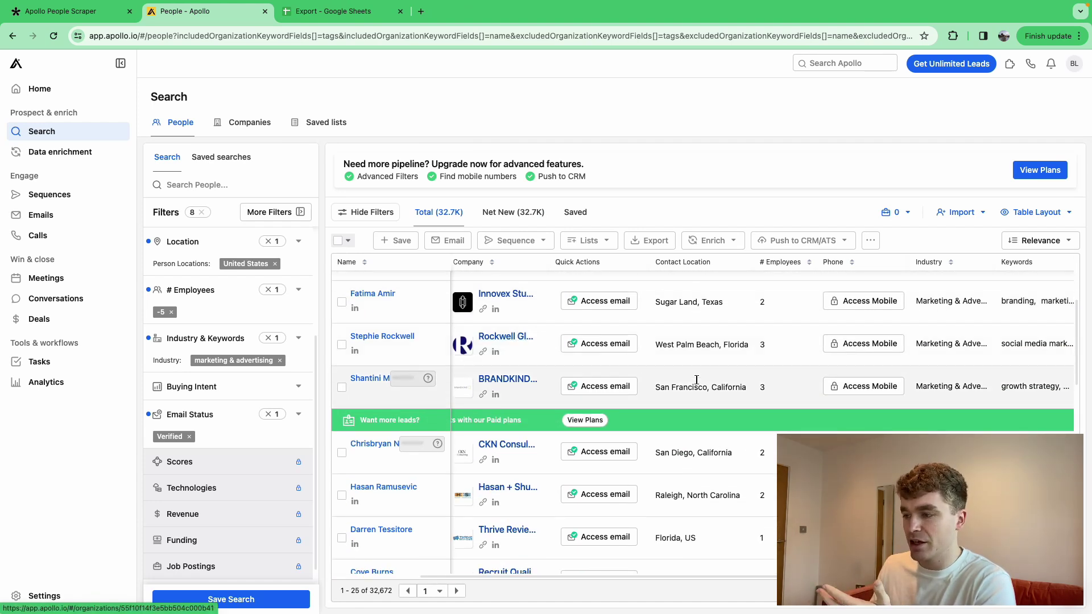
scroll(695, 382, down, 2)
scroll(696, 379, up, 2)
scroll(853, 398, down, 3)
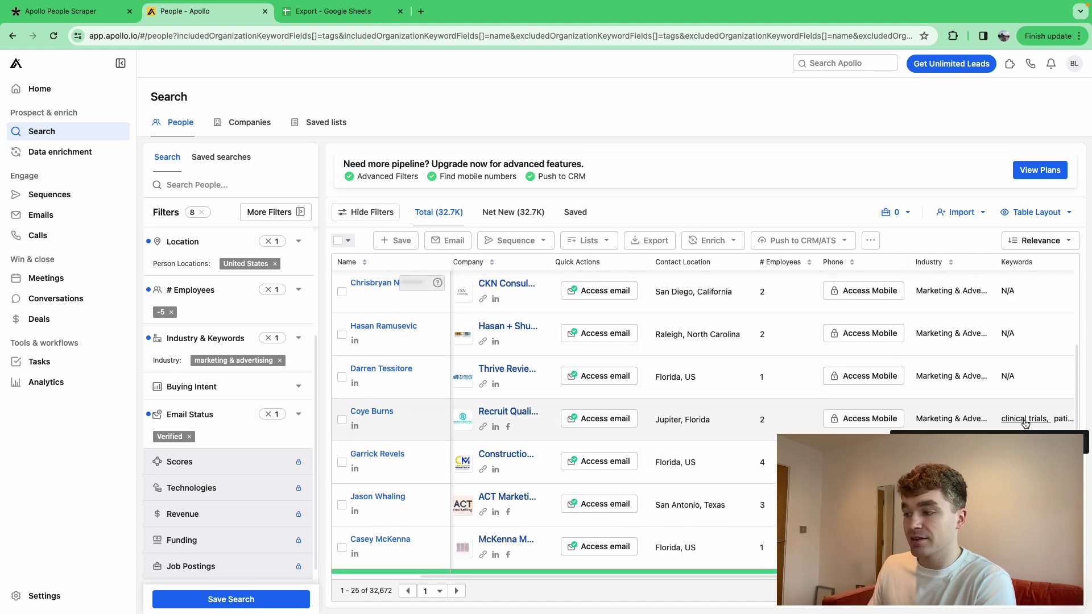
right_click(521, 411)
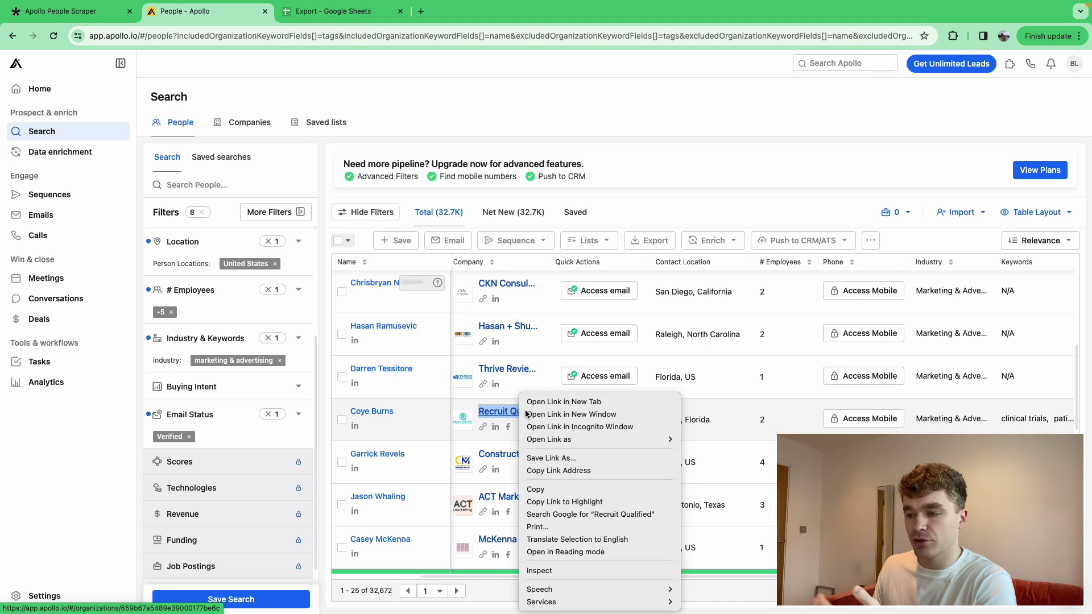
key(Return)
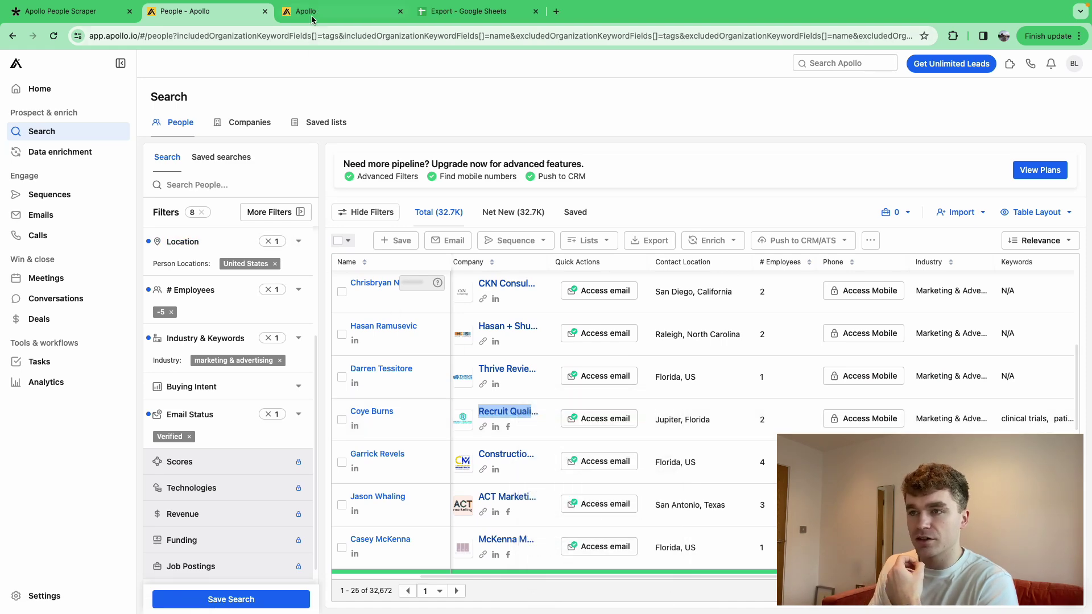
click(327, 11)
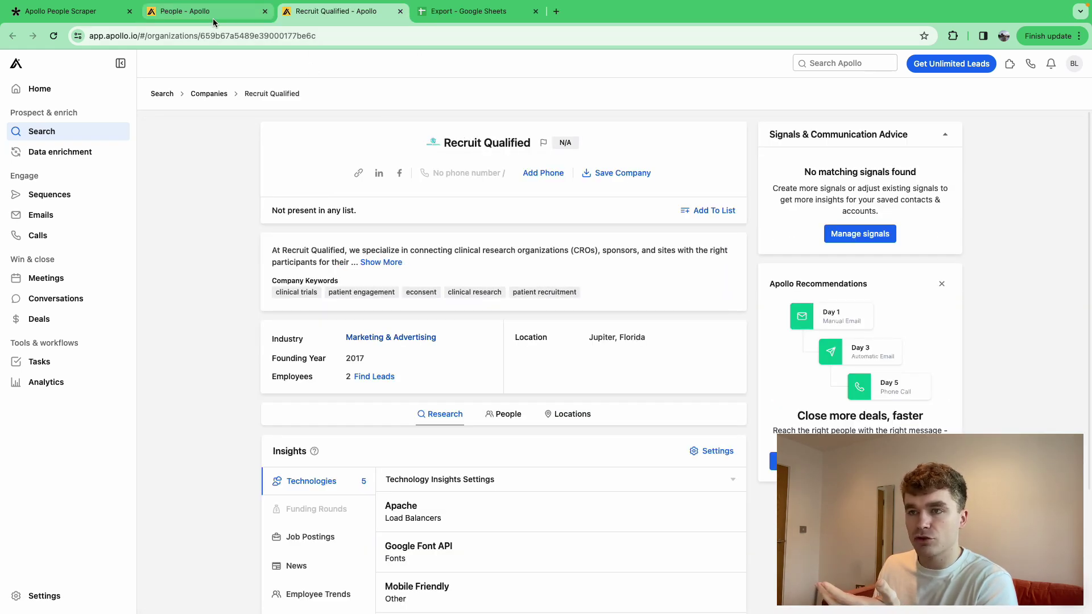
Step: Return to the people list and search Google for the company Recruit Qualified
click(188, 11)
right_click(514, 417)
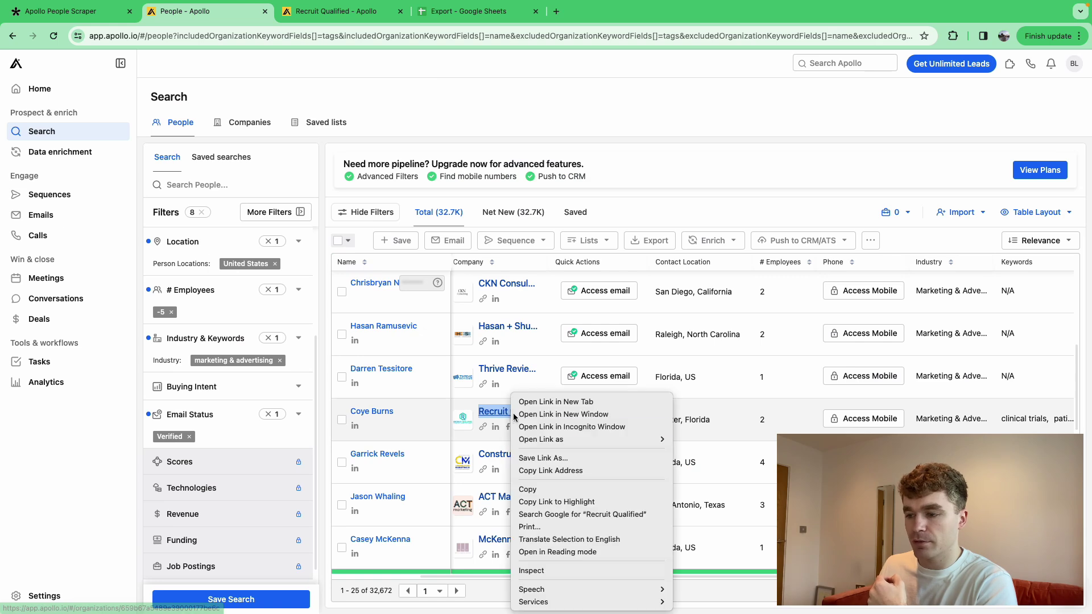
click(569, 514)
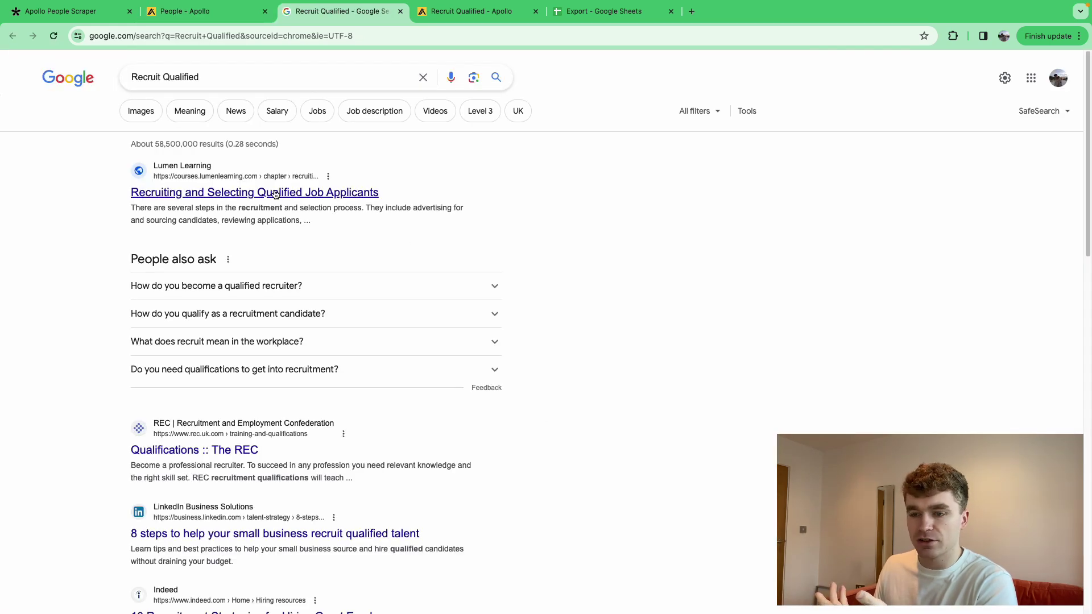
Step: Go back to Recruit Qualified's Apollo company profile and expand its full description
click(218, 13)
click(475, 13)
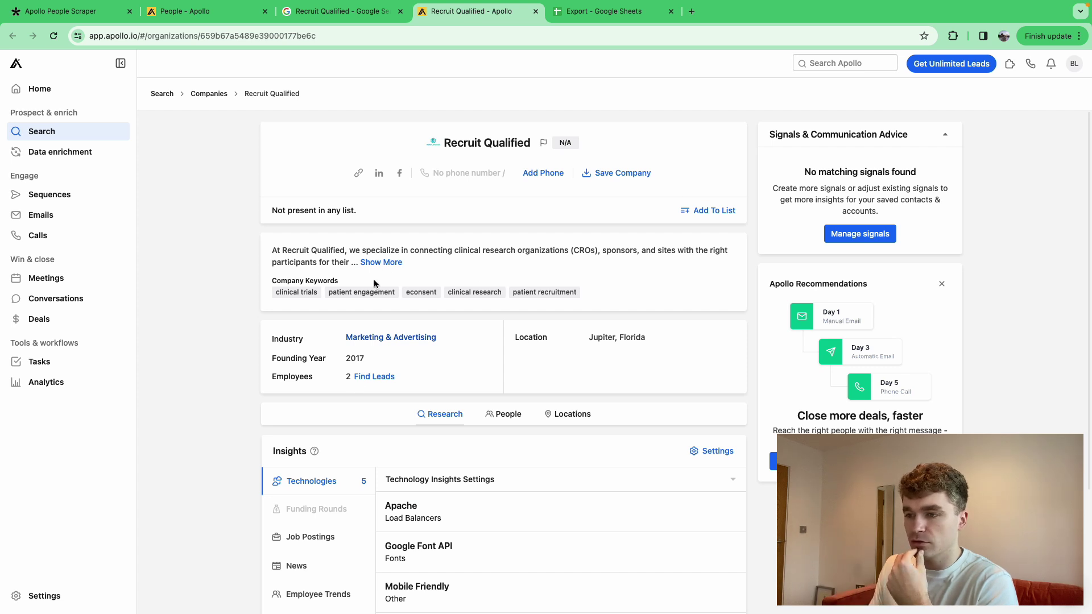
click(384, 263)
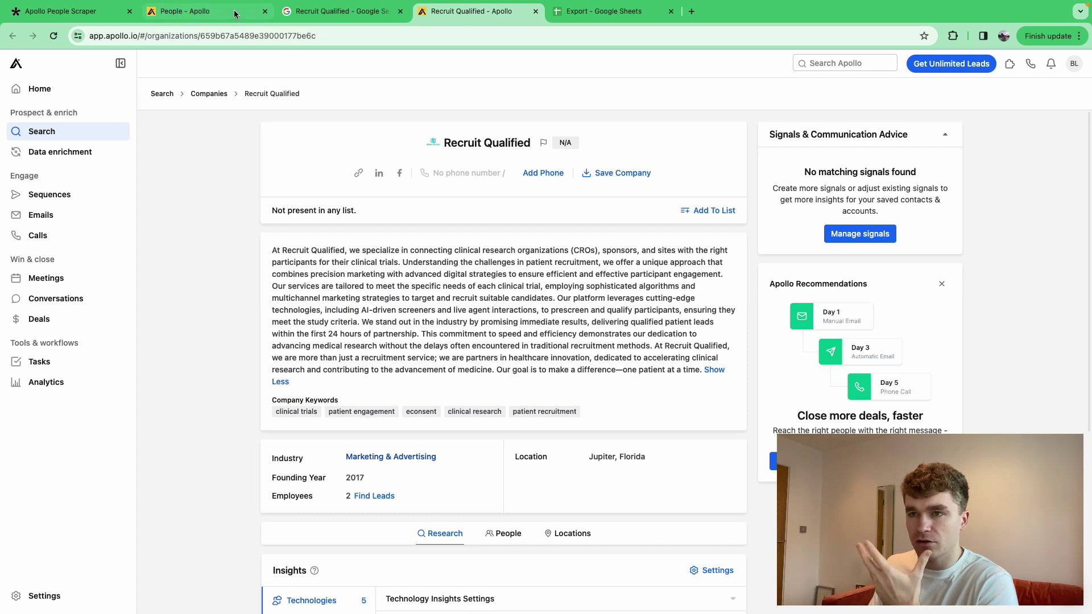
Step: Return to the people search and exclude companies with the keyword "clinical trials" under the Industry & Keywords filter
click(185, 11)
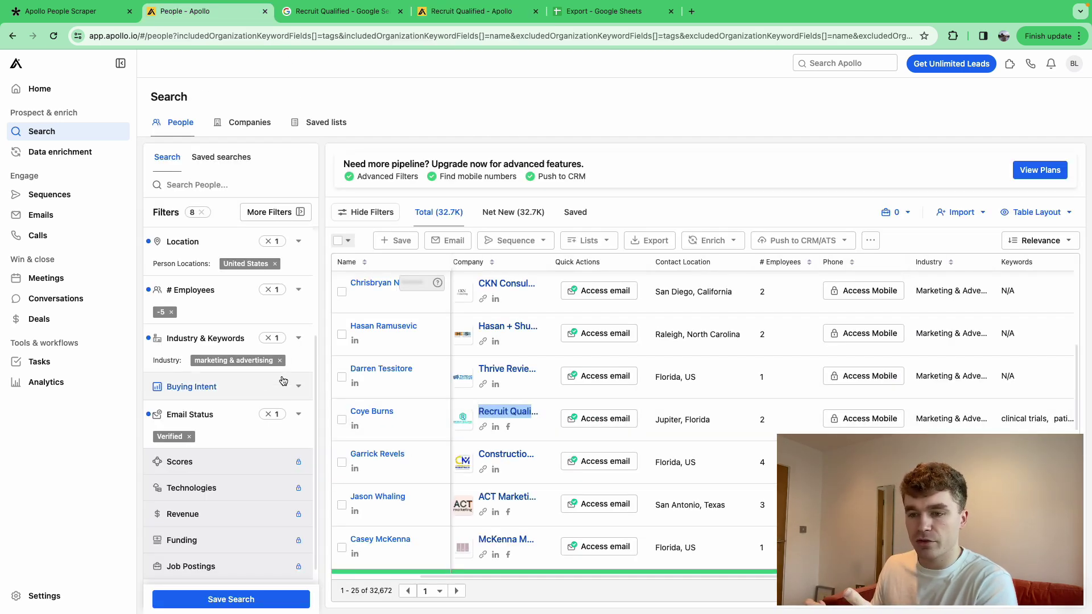
click(299, 338)
scroll(230, 409, down, 3)
click(224, 416)
text(clin)
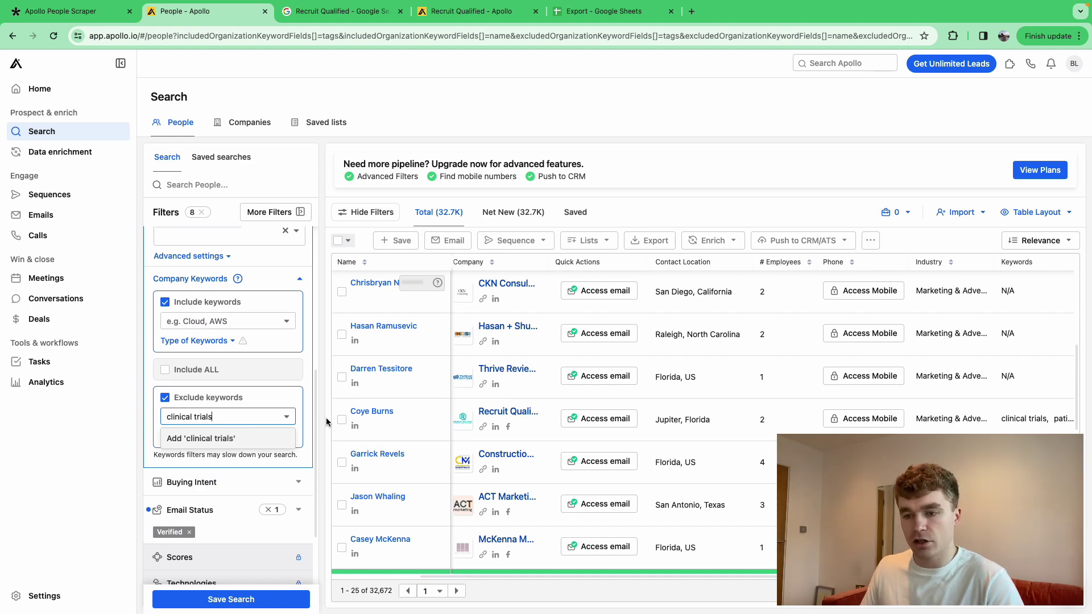
text(ical trials)
click(264, 438)
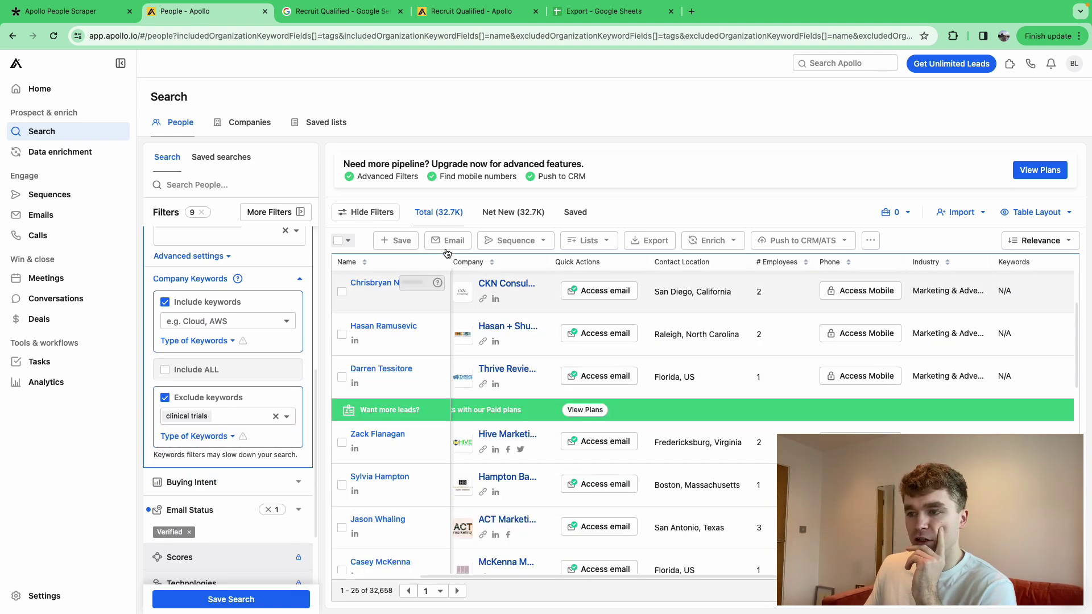
Step: Check the keywords of further companies in the people list and add "concierge services" to the excluded company keywords
scroll(768, 455, down, 2)
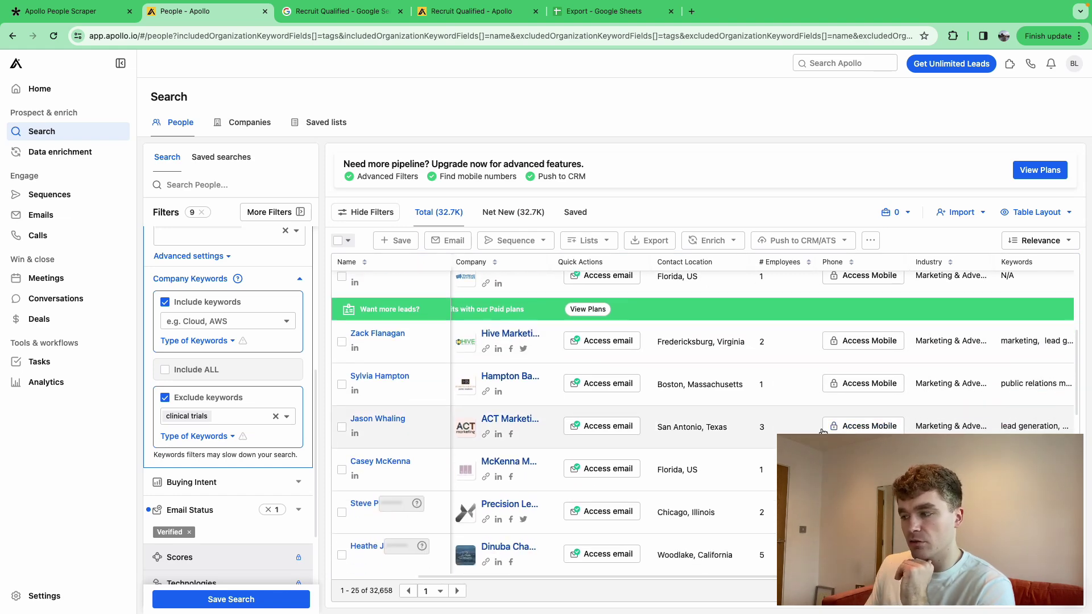
scroll(1015, 385, down, 2)
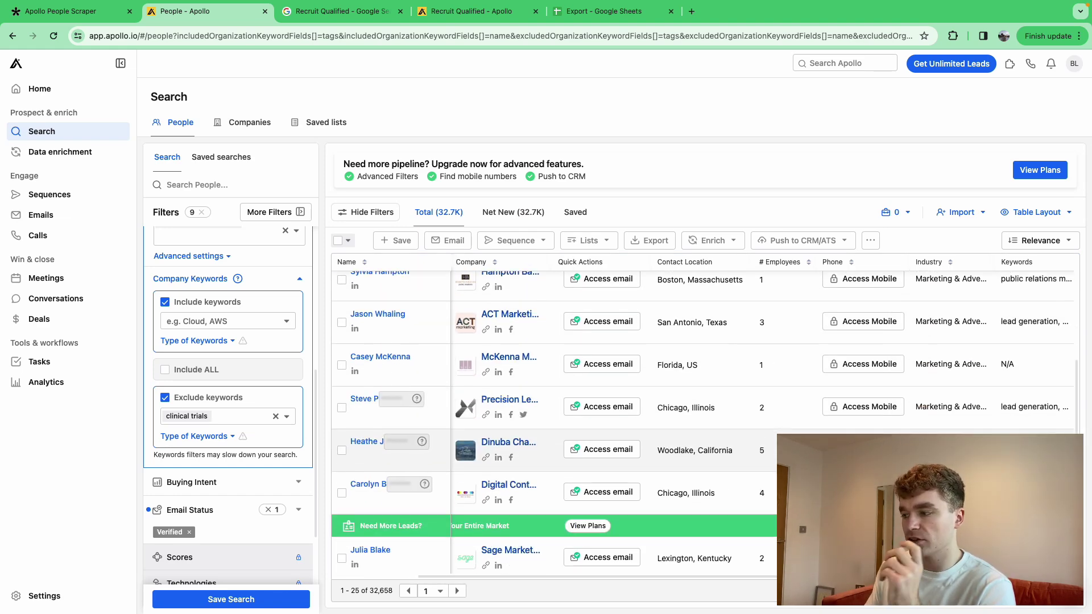
scroll(1021, 360, down, 3)
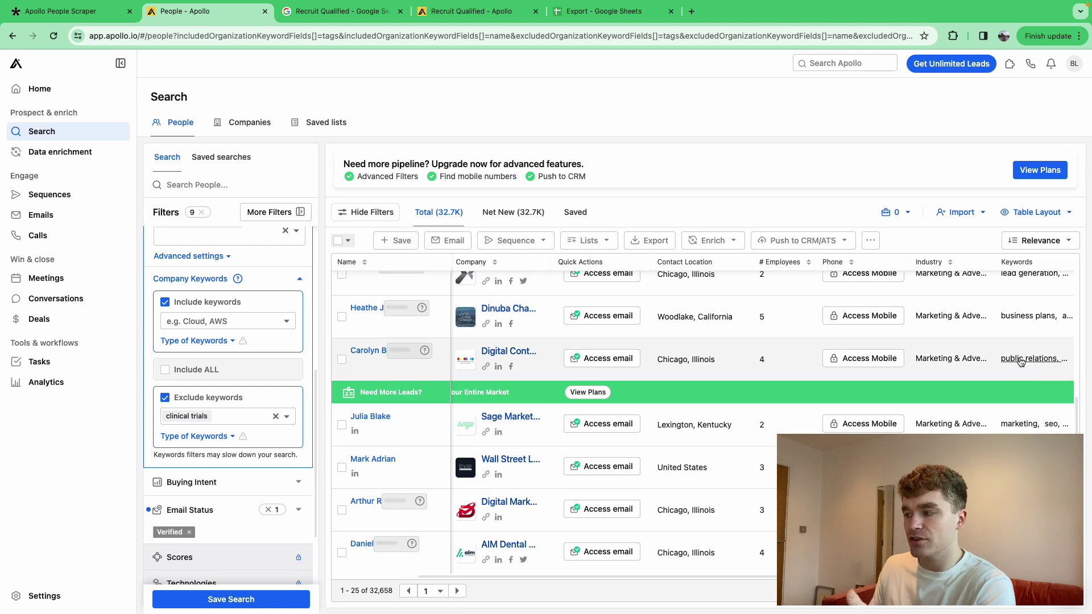
scroll(1018, 360, down, 2)
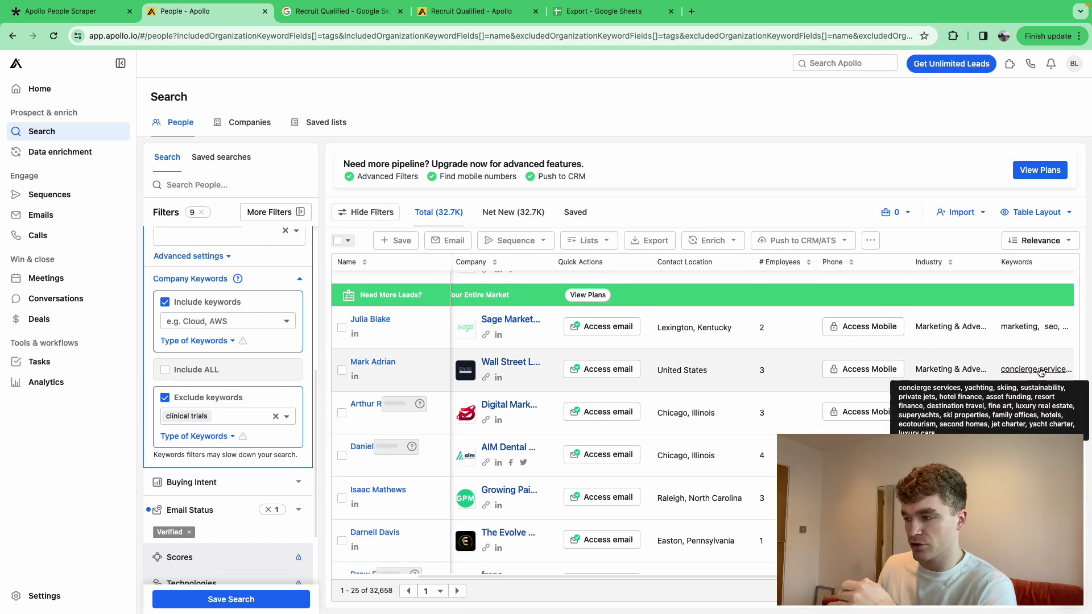
right_click(1040, 371)
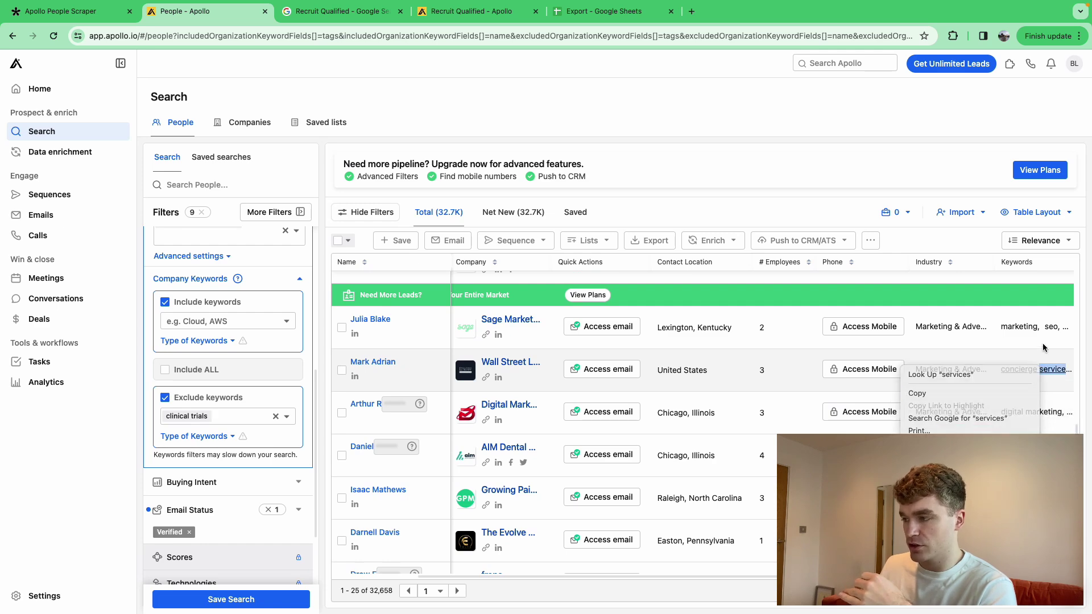
key(Escape)
click(225, 417)
text(concierge services)
key(Return)
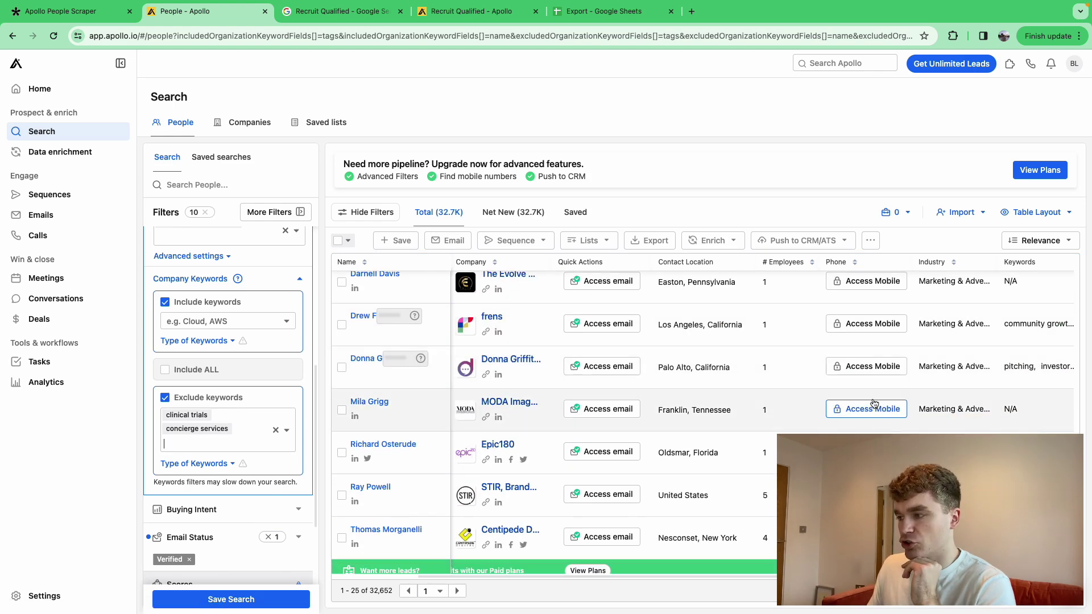
Step: Look over more companies in the list and add "insurance" to the excluded company keywords
scroll(876, 404, down, 2)
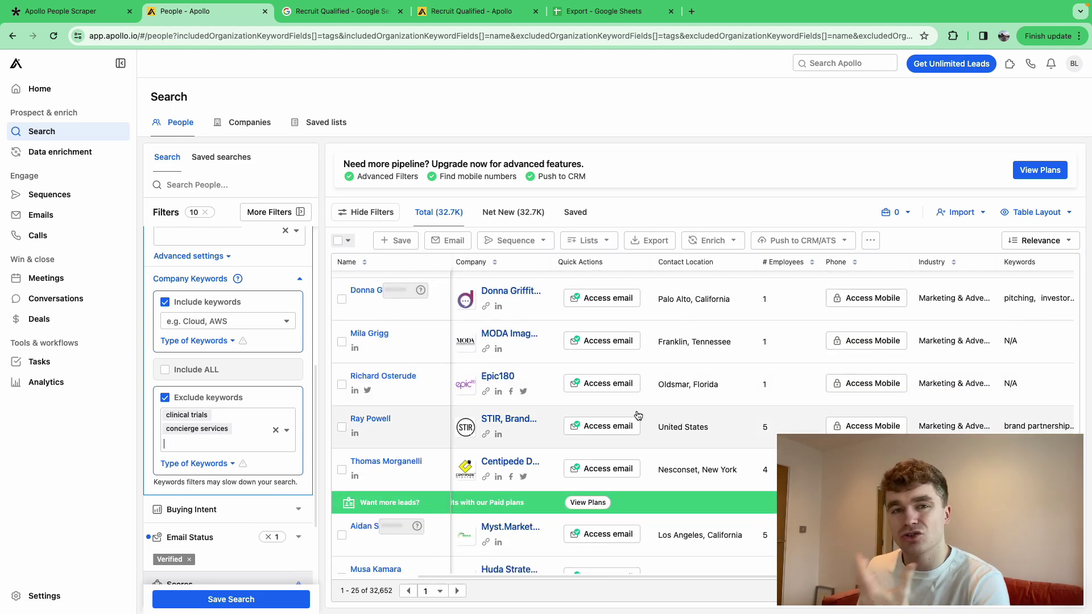
text(insurance)
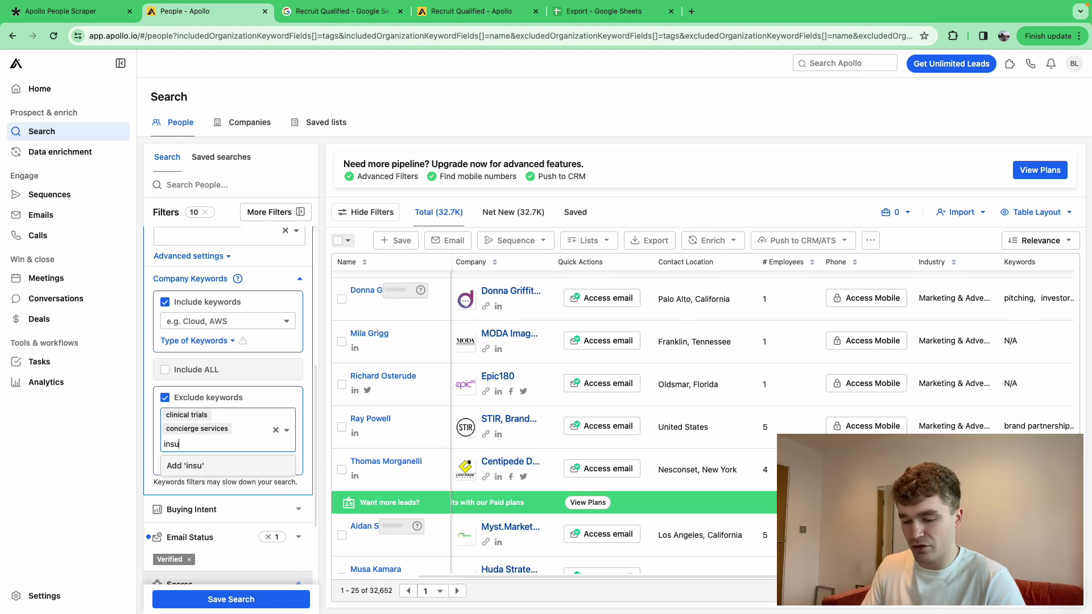
click(215, 472)
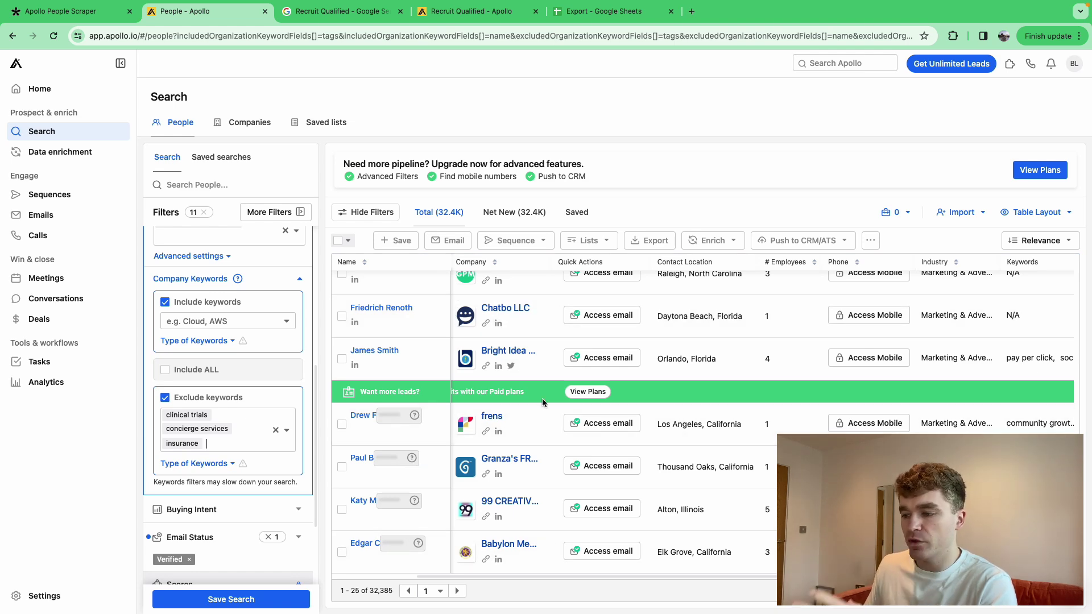
Step: Switch to the Apollo Scraper form, check the people search's contact total, and set the number of leads to 32000
click(97, 16)
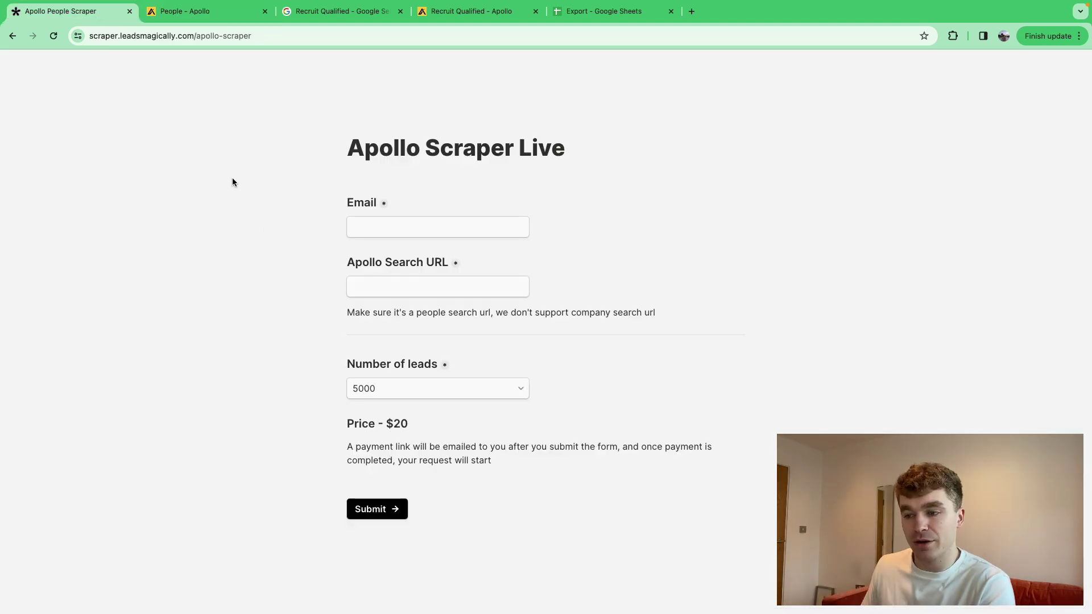
click(413, 386)
click(194, 11)
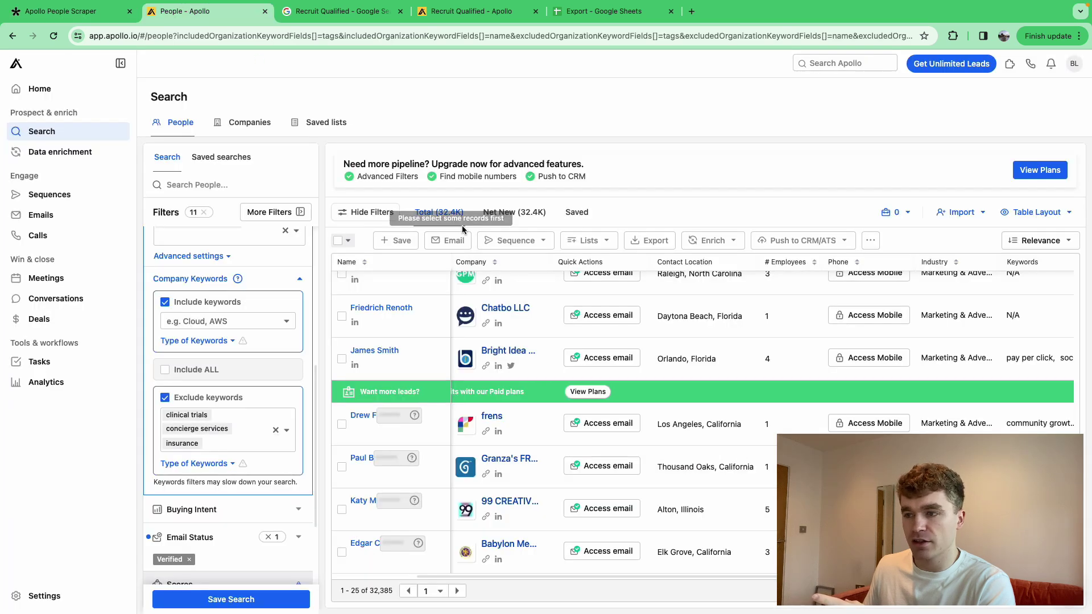
click(30, 11)
scroll(417, 264, down, 5)
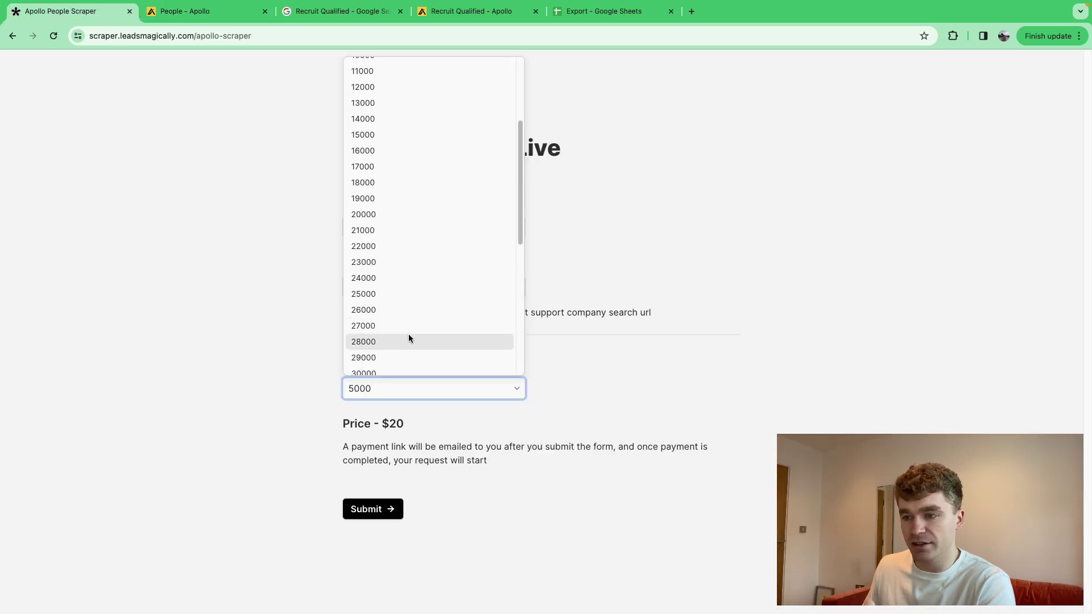
click(386, 333)
mouse_move(410, 424)
mouse_down()
mouse_move(359, 424)
mouse_move(423, 422)
mouse_up()
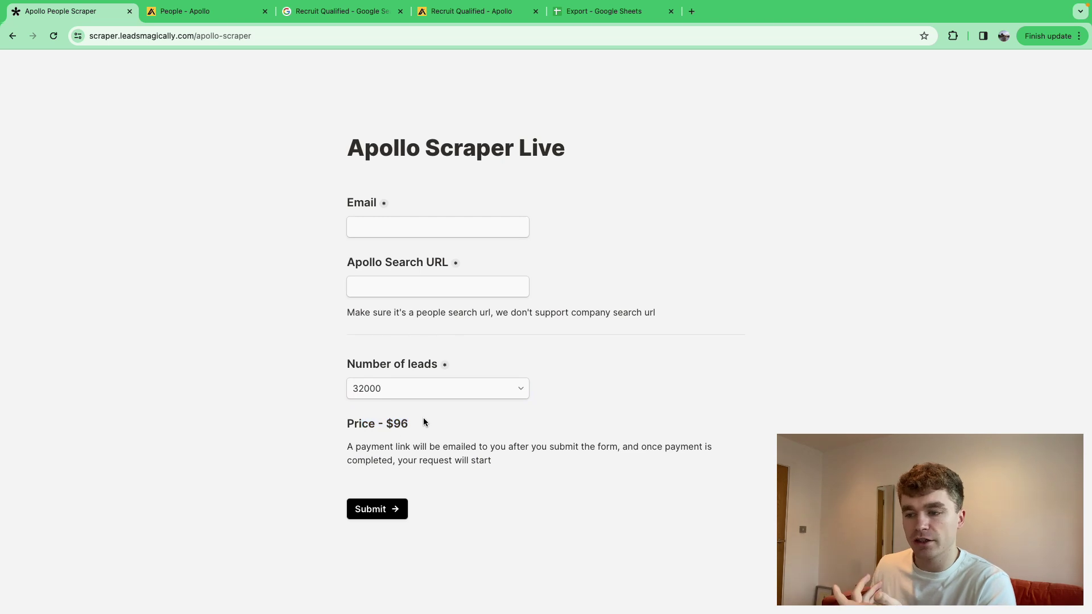
Step: Change the number of leads to 27000 and view the resulting price
click(447, 385)
scroll(373, 253, up, 5)
scroll(430, 302, down, 6)
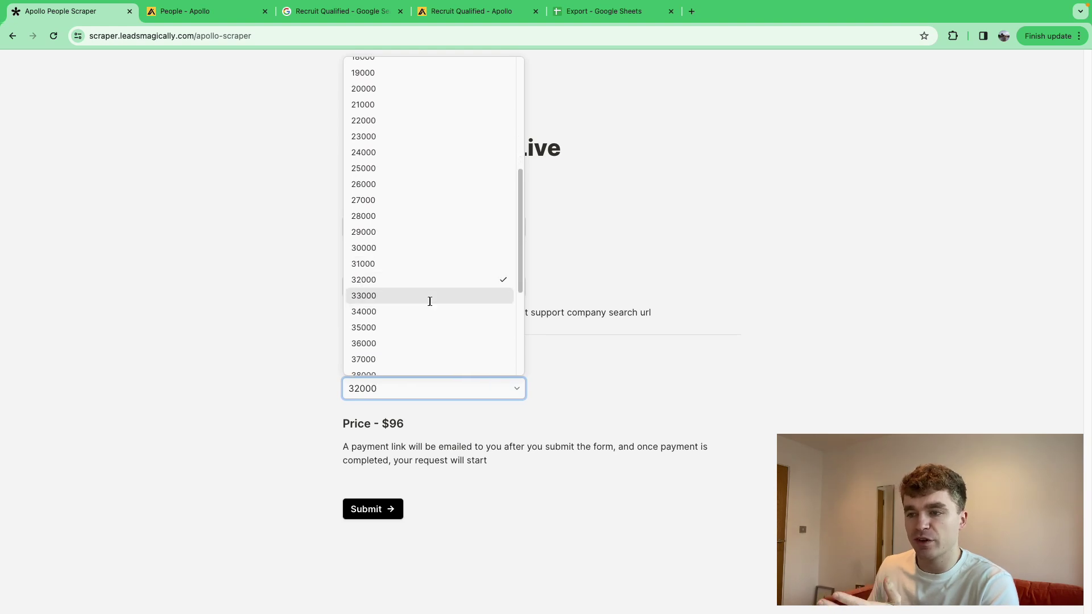
click(401, 200)
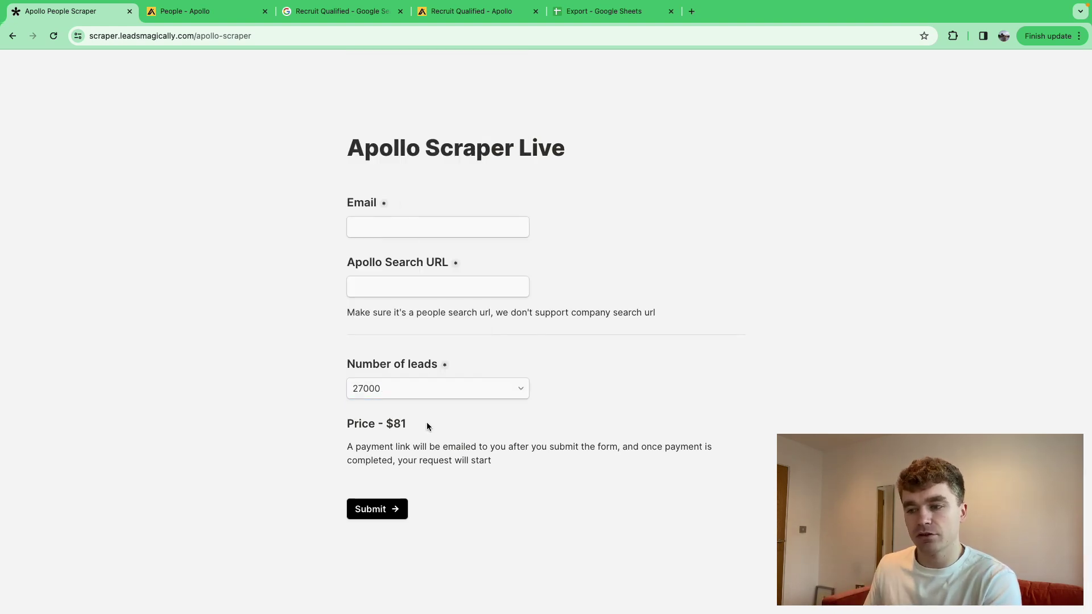
drag(427, 426, 343, 420)
click(450, 438)
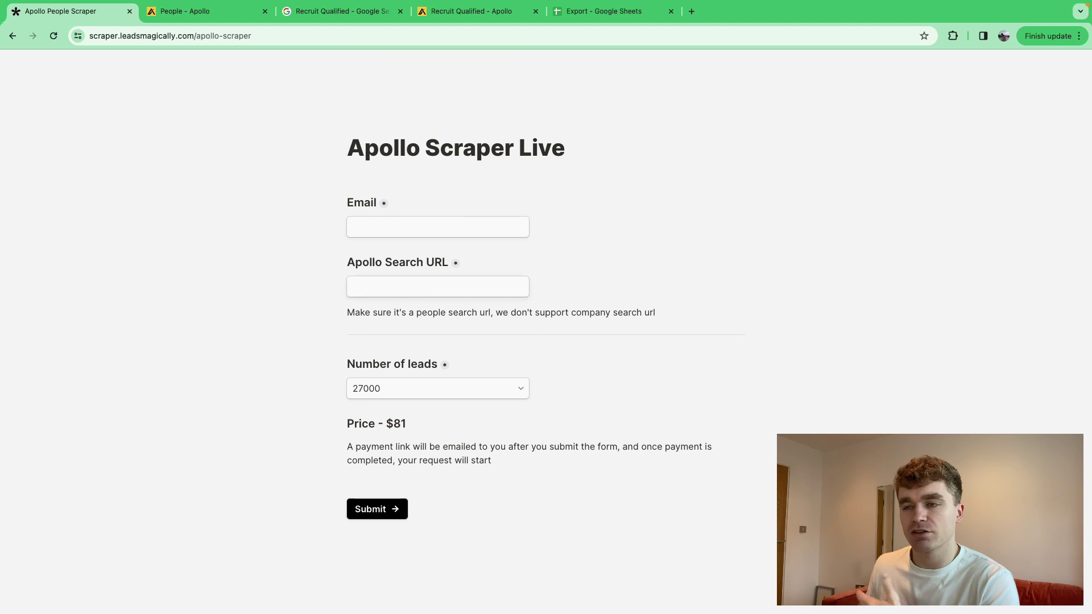
Step: Return to the people search and look through the second page of results
click(216, 12)
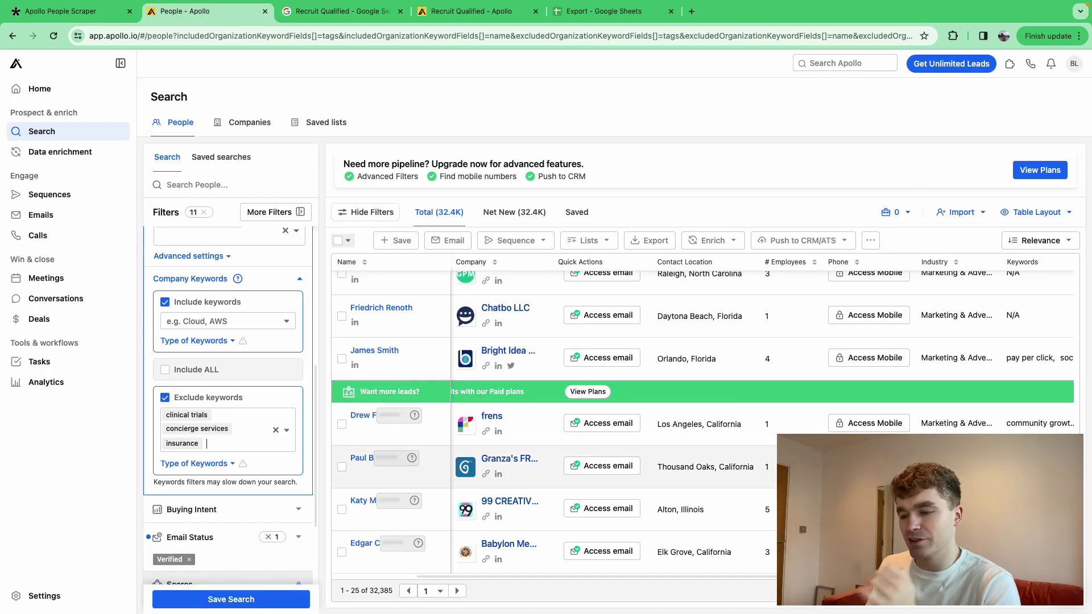
click(457, 591)
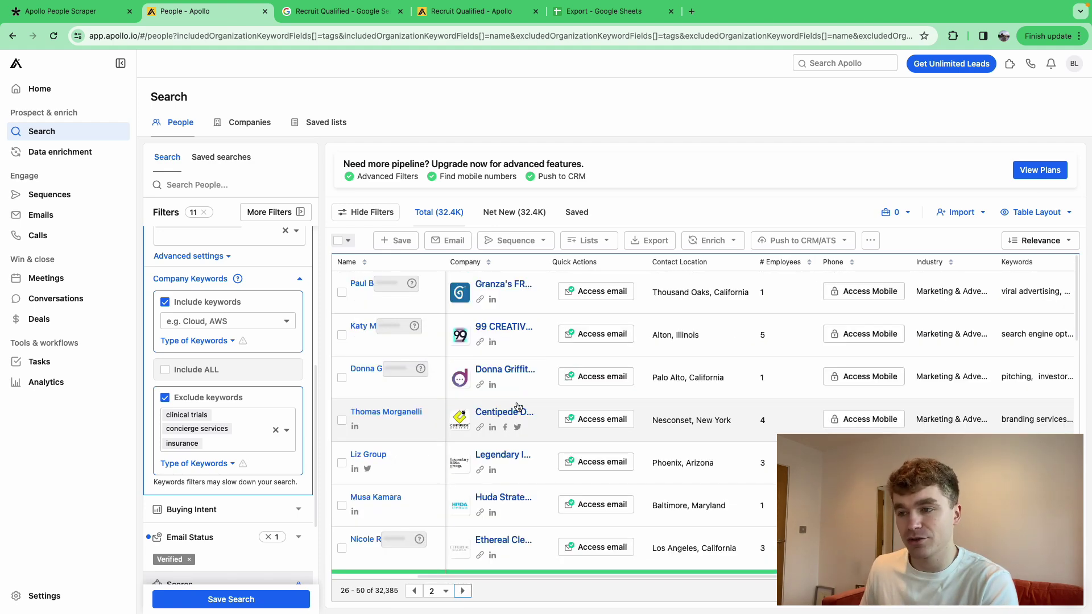
scroll(550, 374, down, 9)
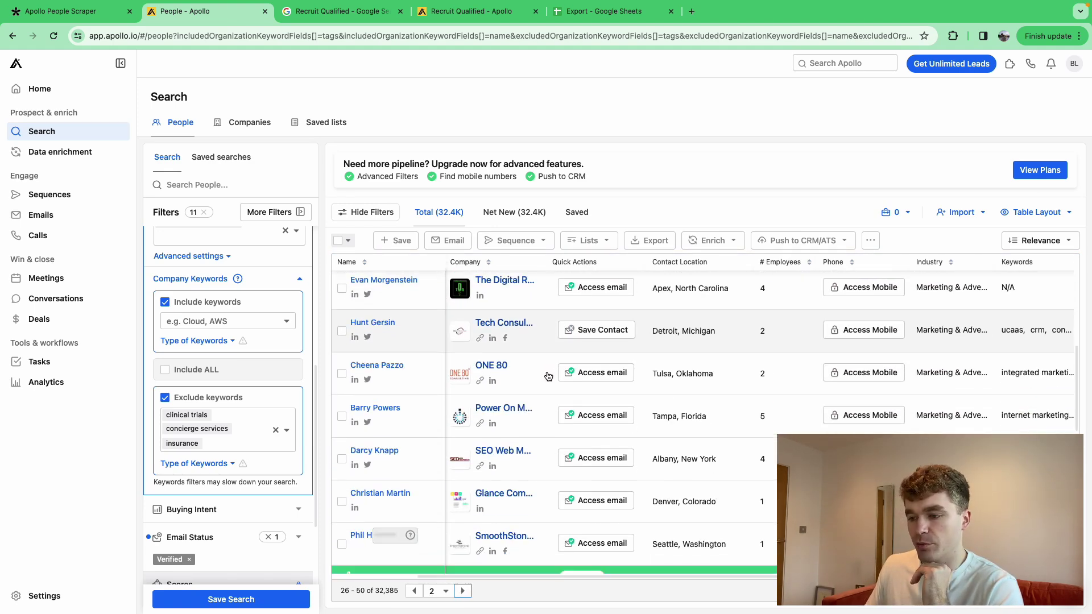
Step: Copy the filtered people search's URL and paste it into the scraper form's Apollo Search URL field
click(316, 35)
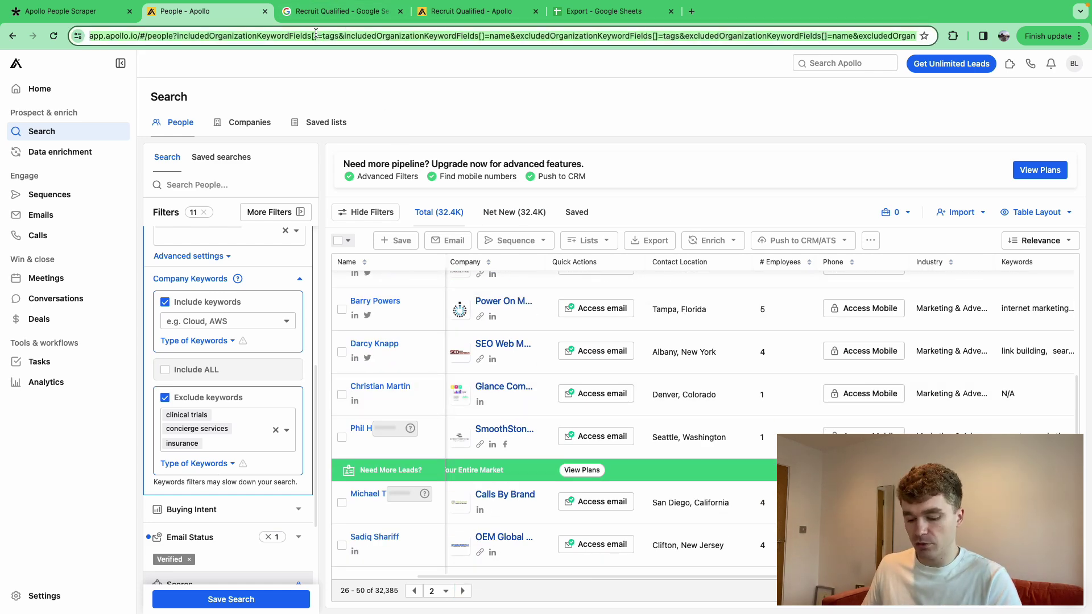
key(super+c)
click(74, 11)
click(417, 282)
key(super+v)
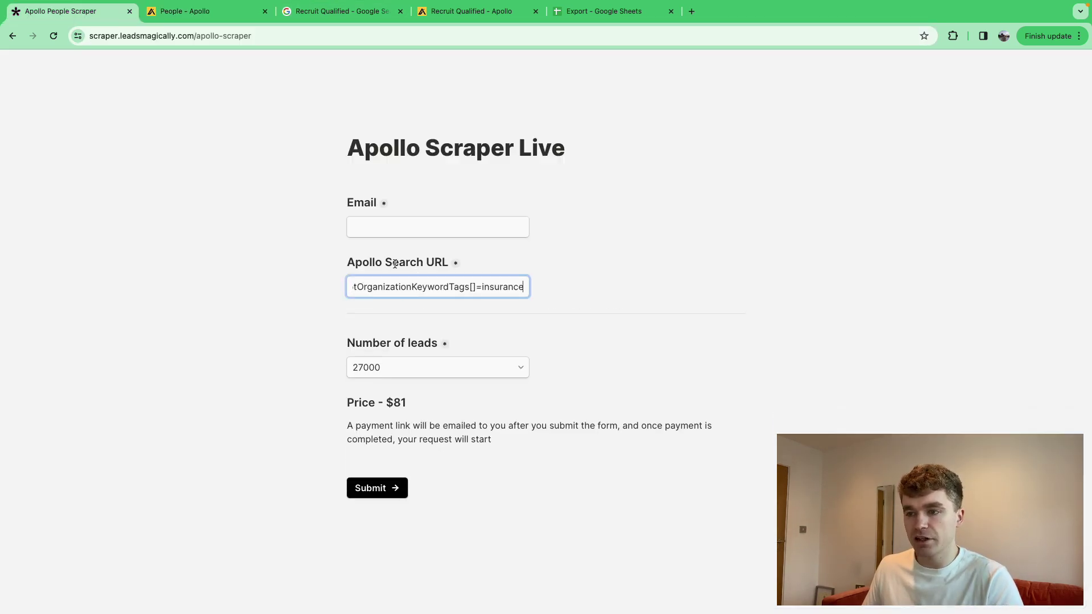
click(397, 364)
click(206, 60)
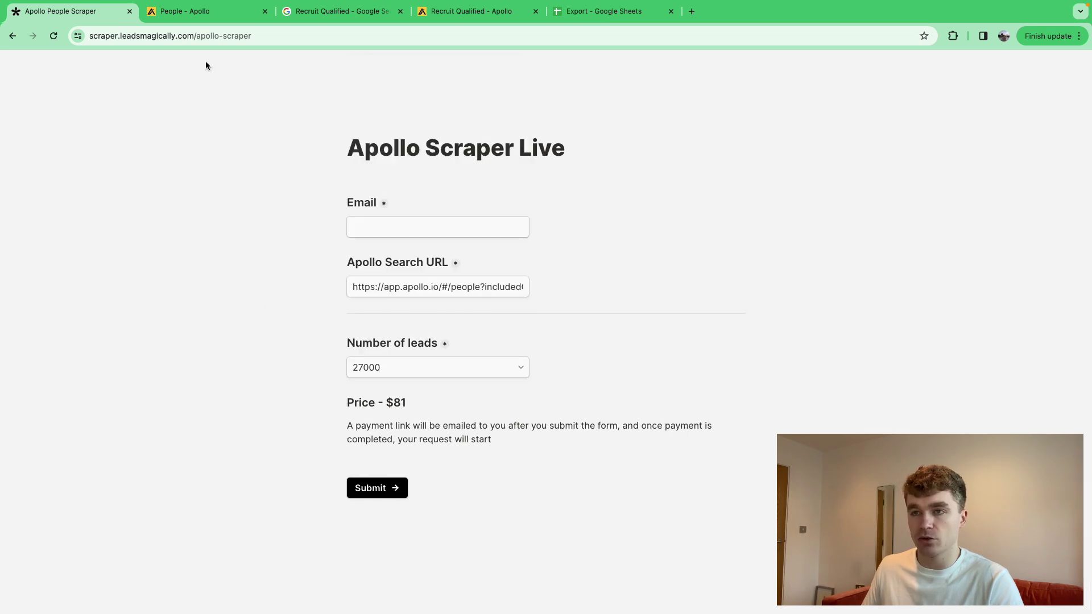
Step: Check the contact total in the people search and set the scraper form's number of leads to 32000
click(216, 11)
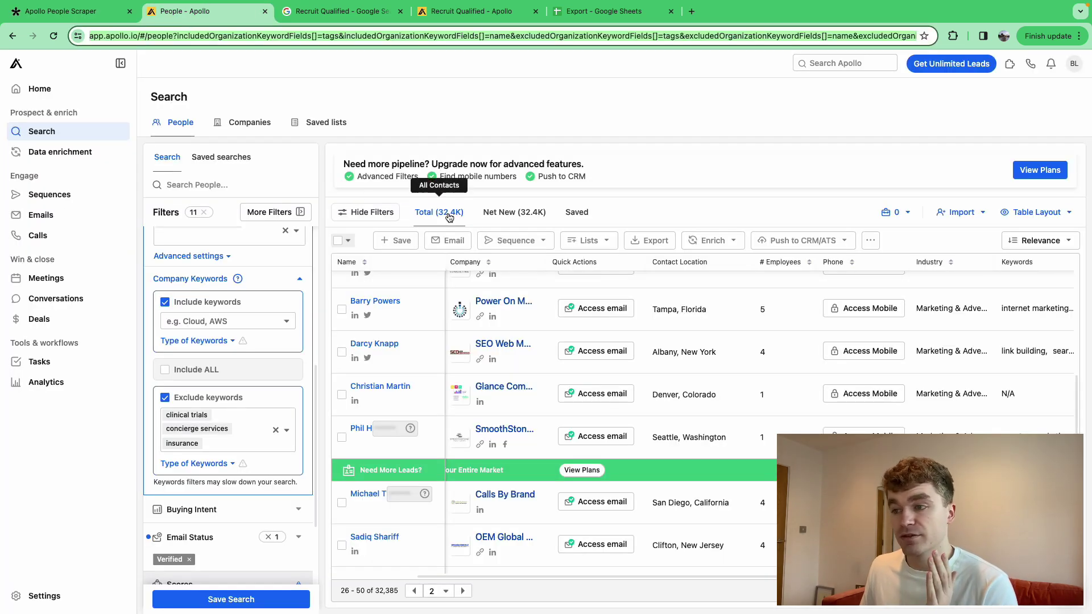
click(108, 20)
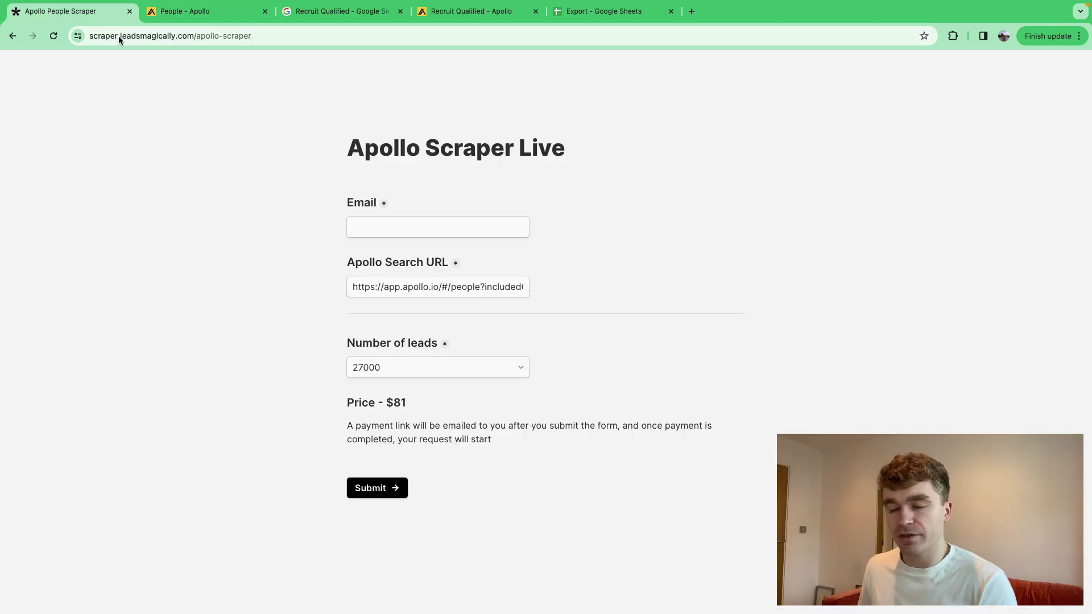
click(428, 371)
scroll(422, 332, down, 3)
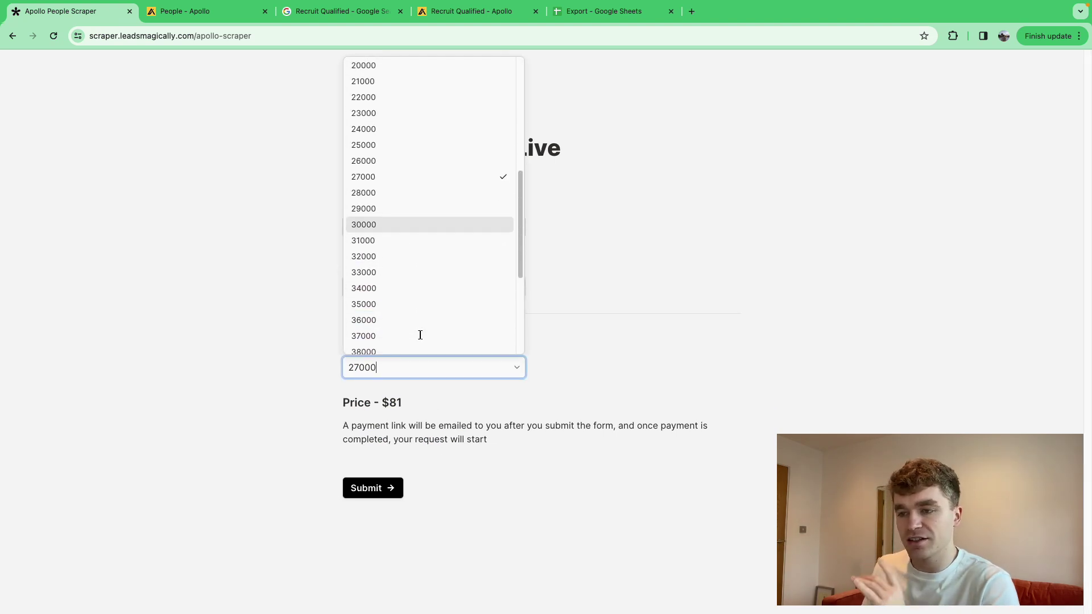
click(382, 251)
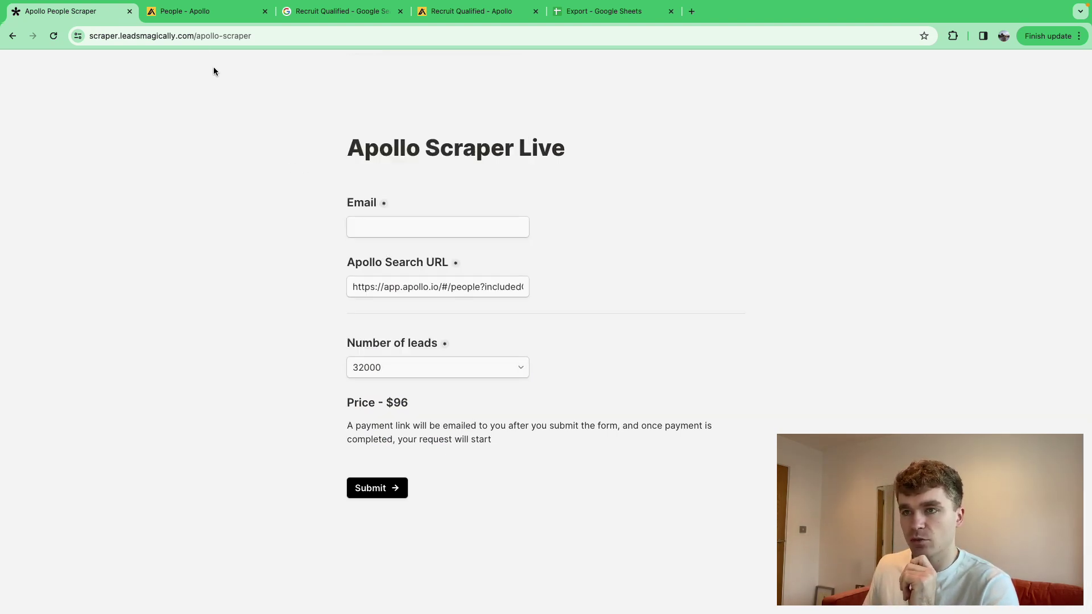
Step: Recheck the contact total in the people search and reselect 32000 leads in the scraper form
click(199, 12)
click(113, 6)
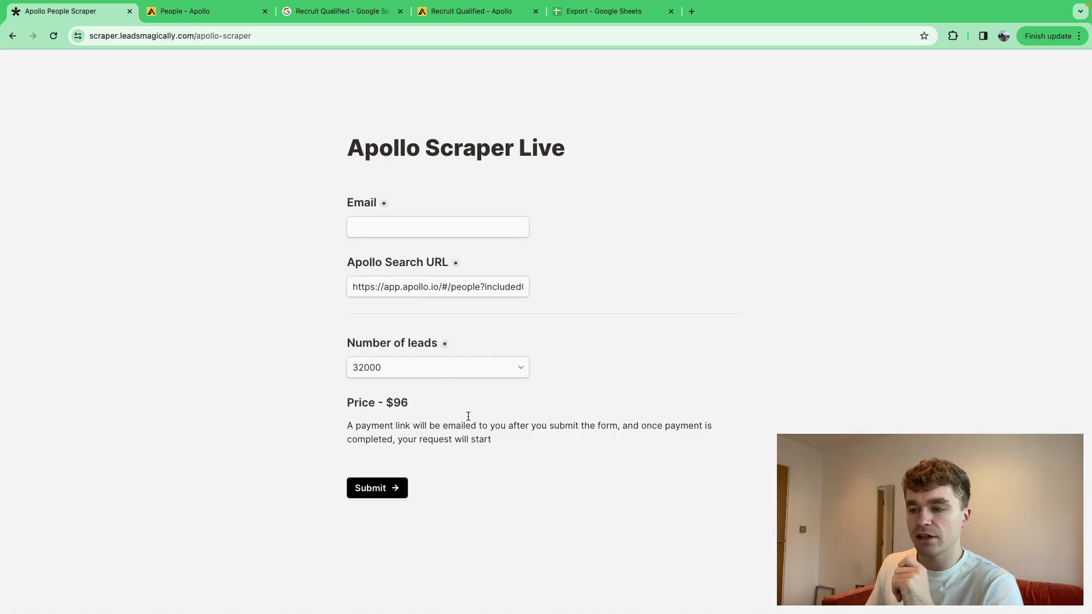
click(423, 365)
scroll(405, 319, down, 3)
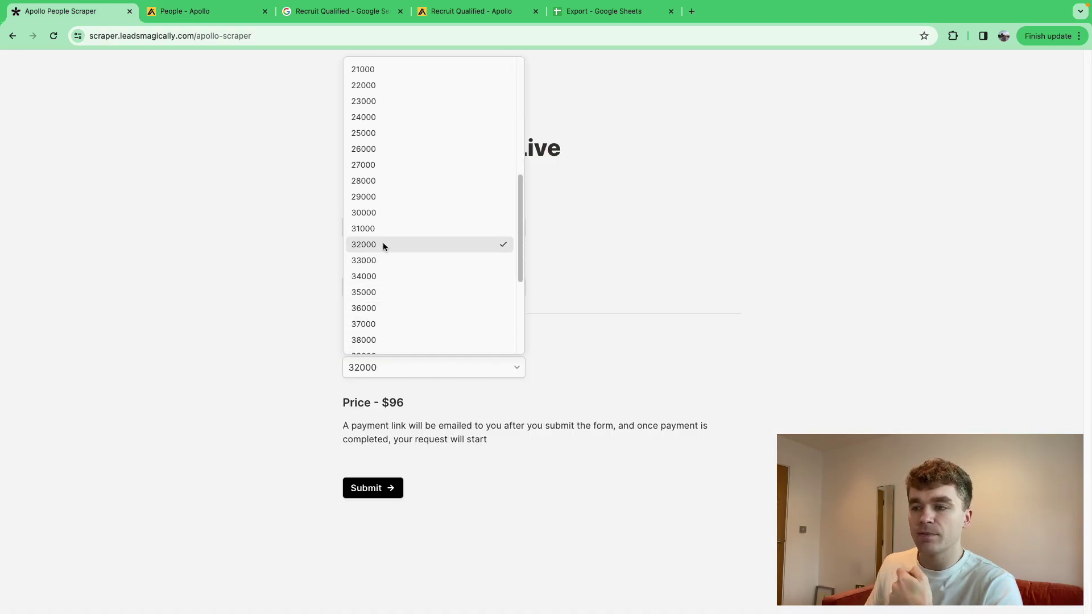
click(383, 245)
click(385, 368)
scroll(369, 279, down, 3)
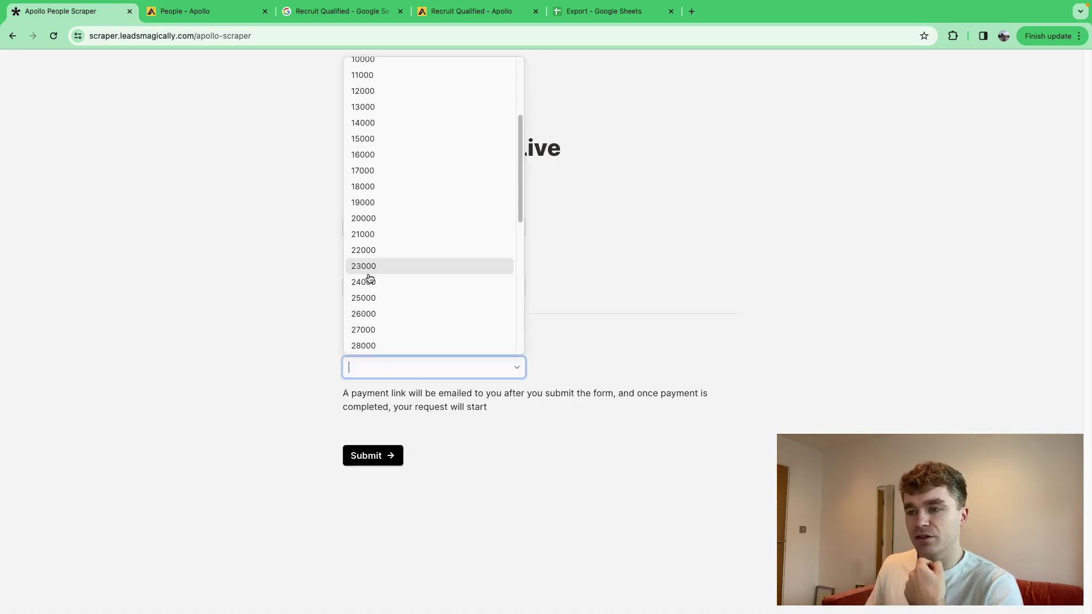
scroll(377, 267, down, 3)
click(378, 257)
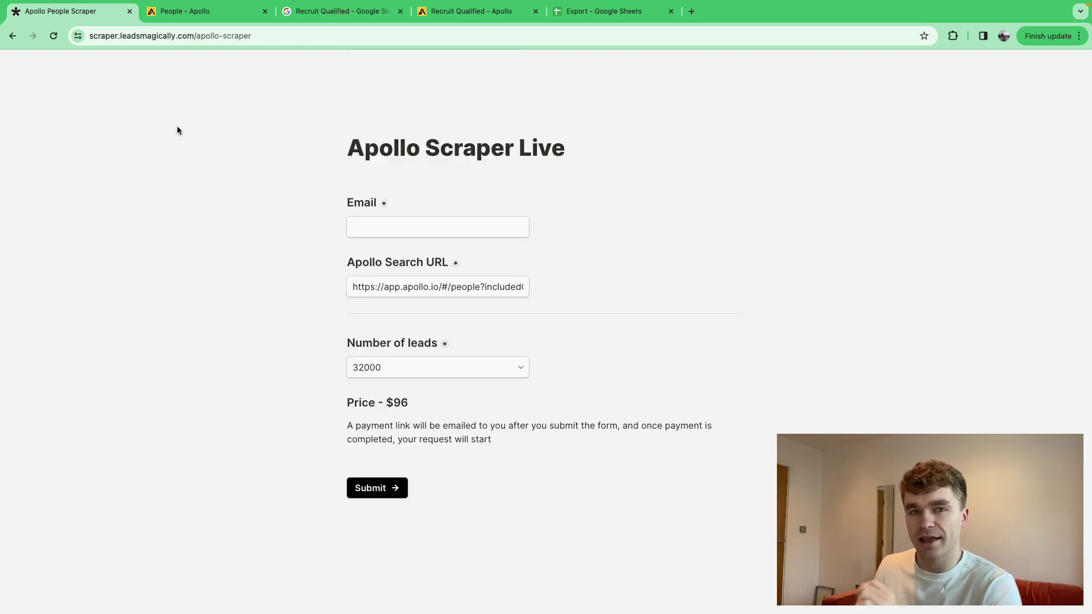
click(162, 11)
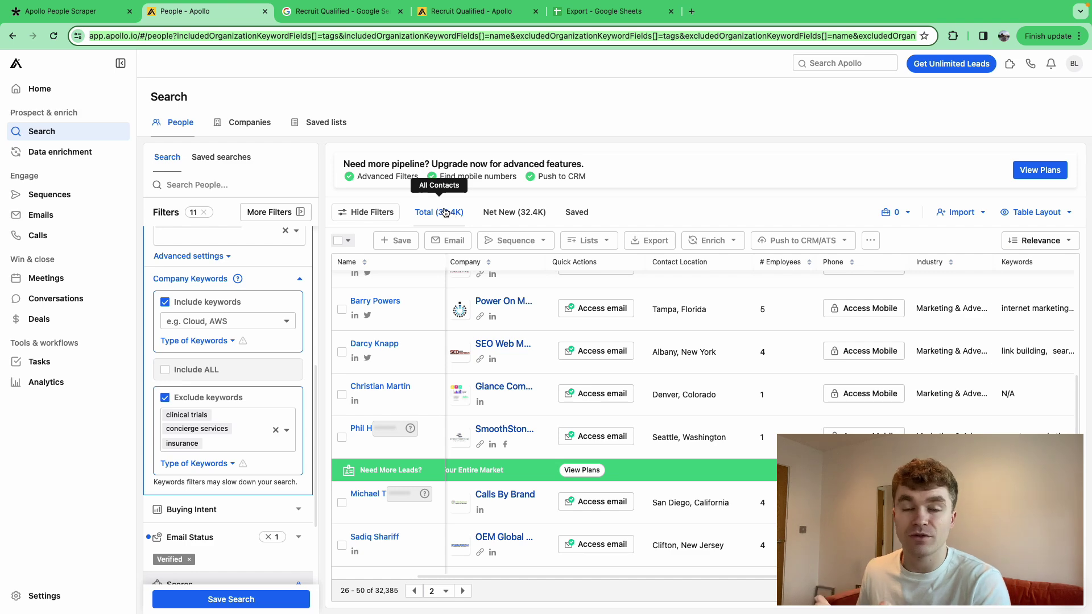
click(83, 19)
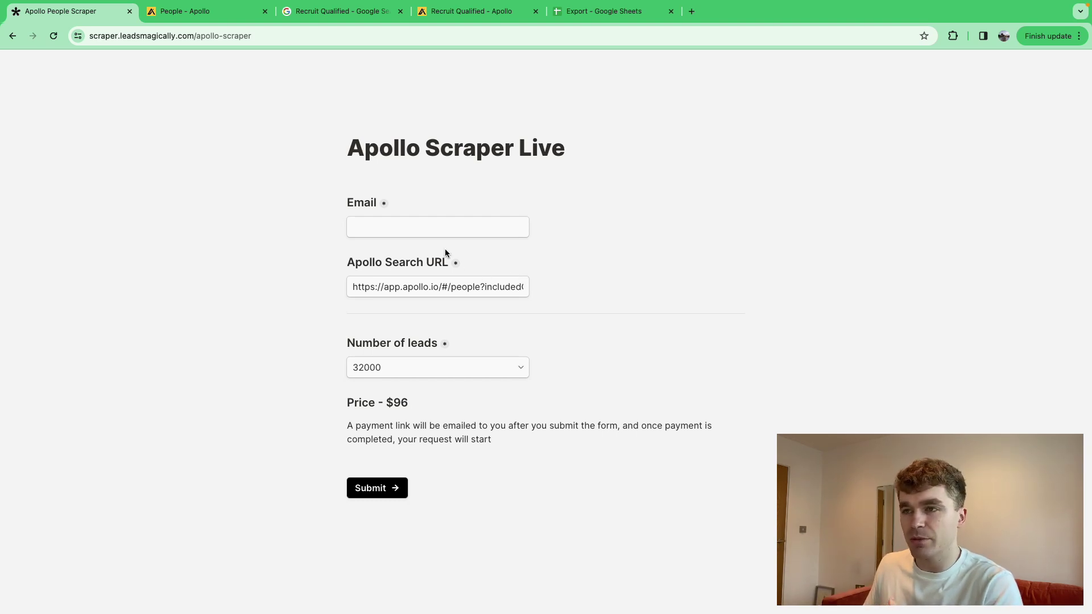
Step: Switch to the Export spreadsheet in Google Sheets and look over the exported lead data
click(606, 14)
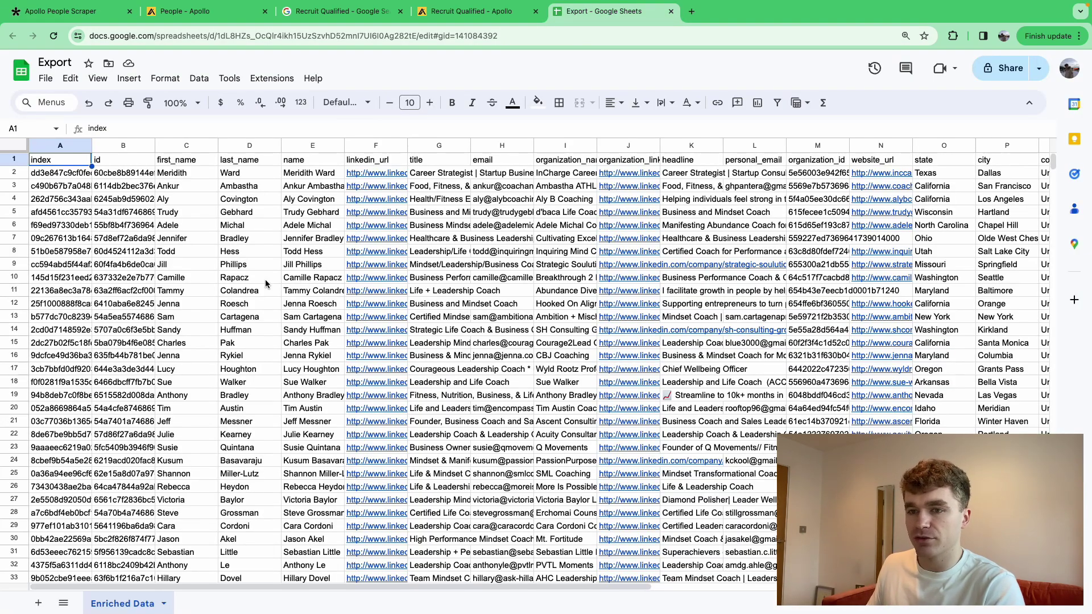
click(177, 317)
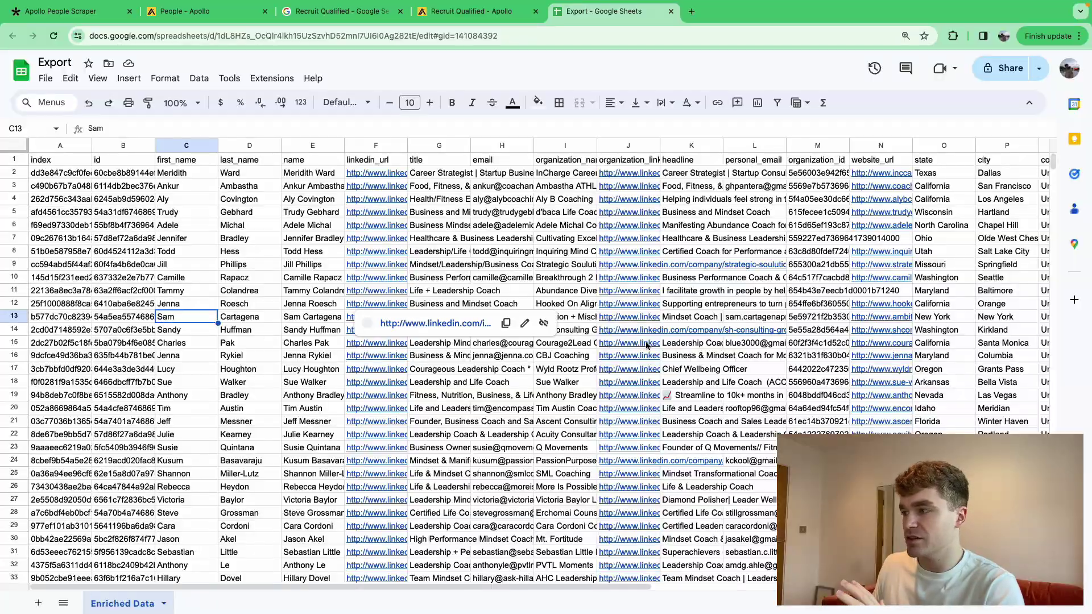
drag(1053, 165, 1011, 34)
click(151, 212)
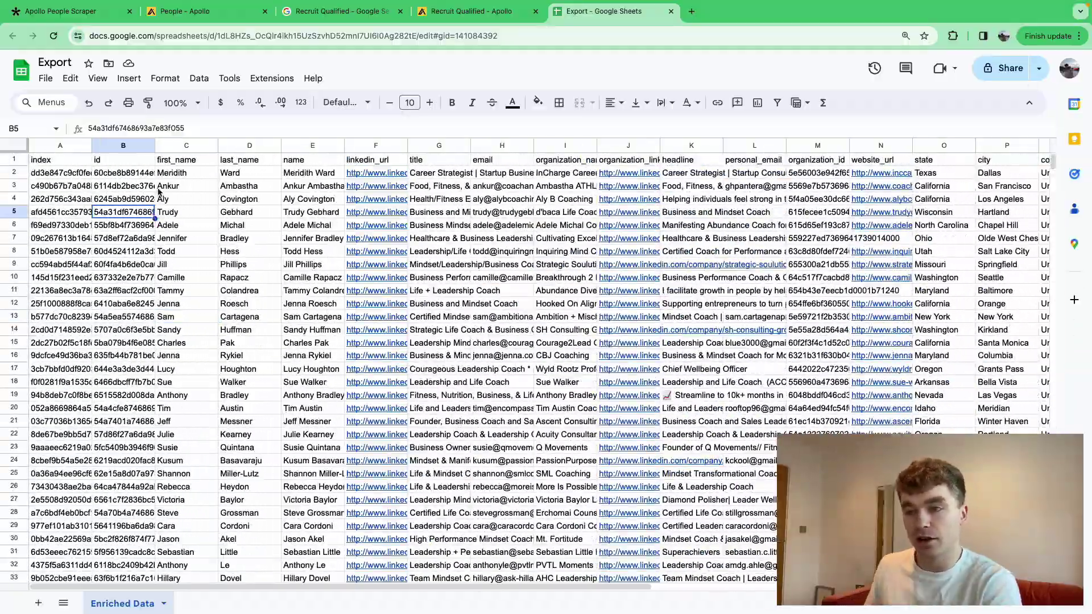
Step: Move the index and id columns out past the last data column, to columns X and Y
click(132, 145)
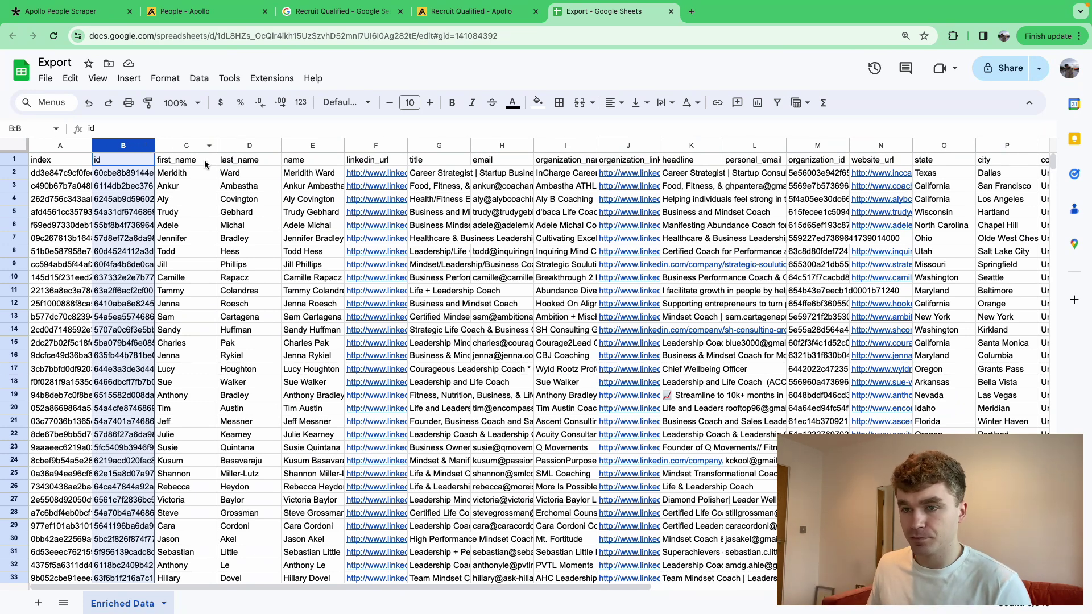
shift+click(59, 145)
drag(111, 149, 925, 153)
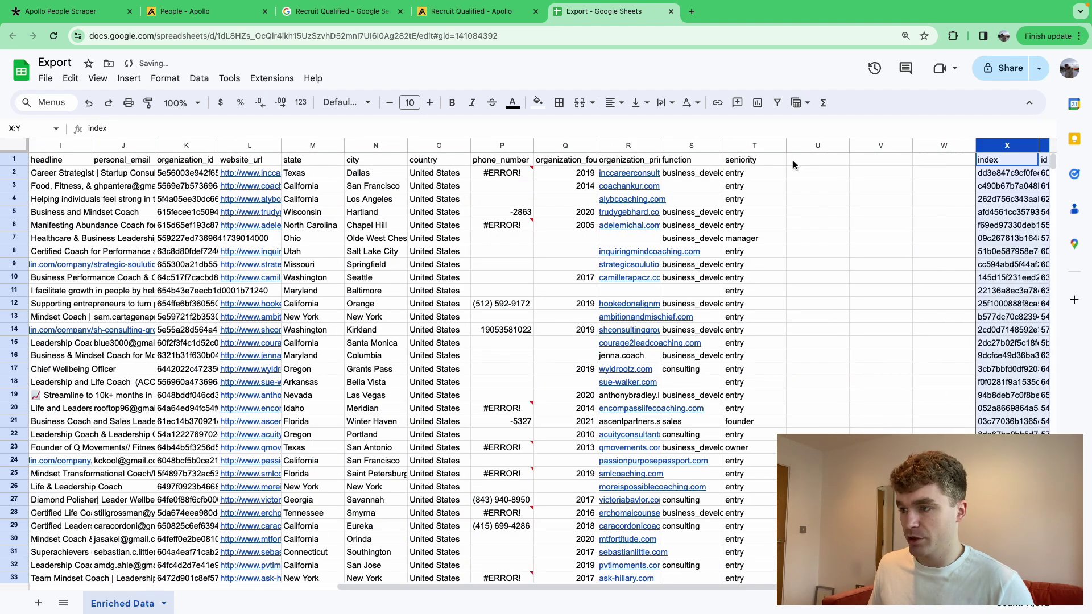
Step: Move the organization_name column to the front of the sheet and the name column directly after it
scroll(325, 173, left, 3)
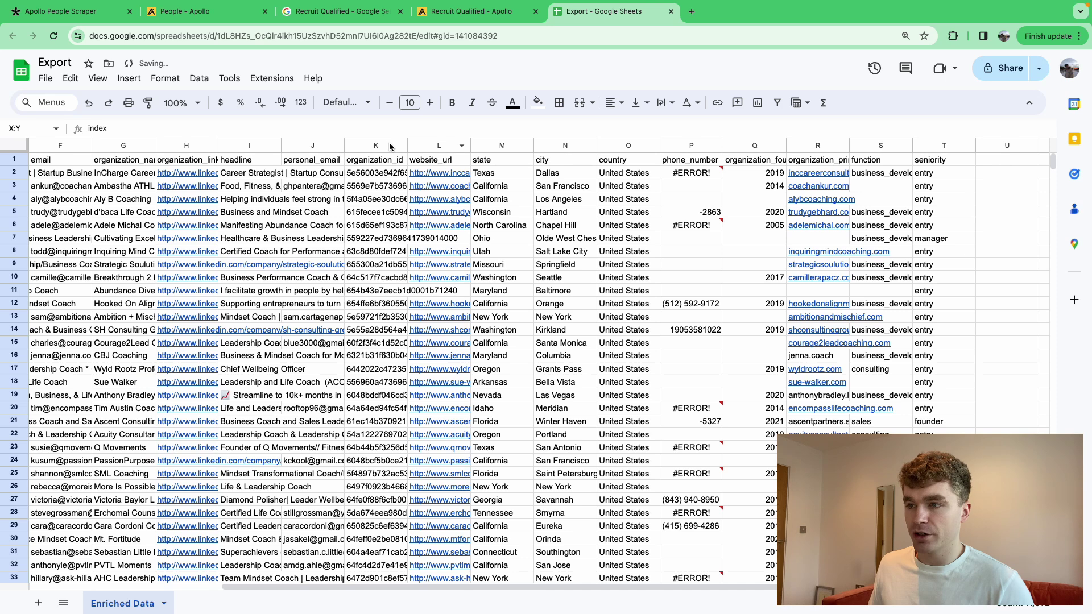
scroll(641, 203, left, 2)
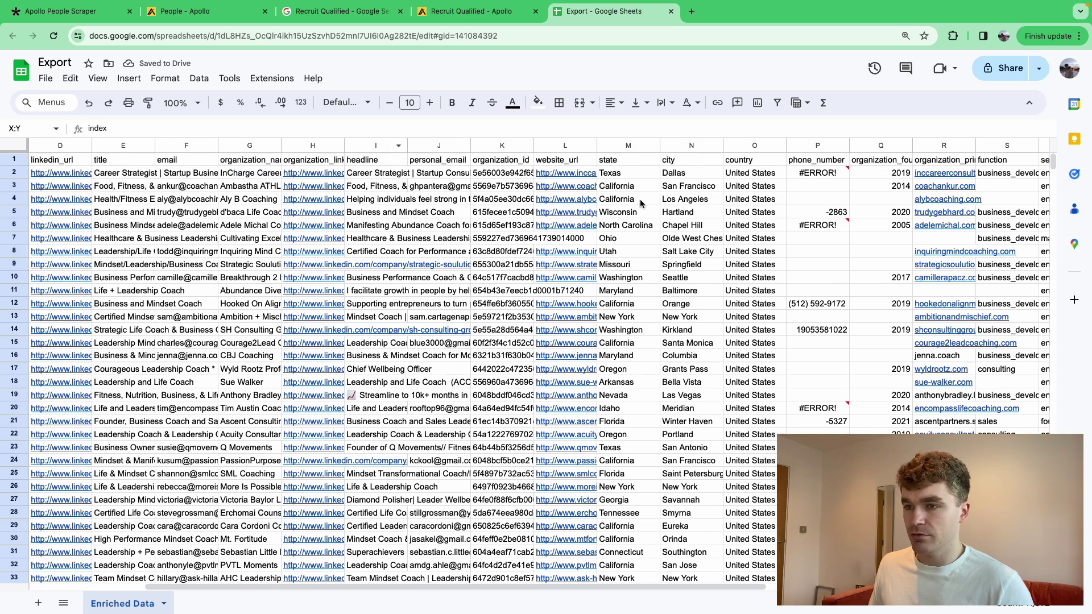
click(261, 145)
scroll(250, 148, left, 3)
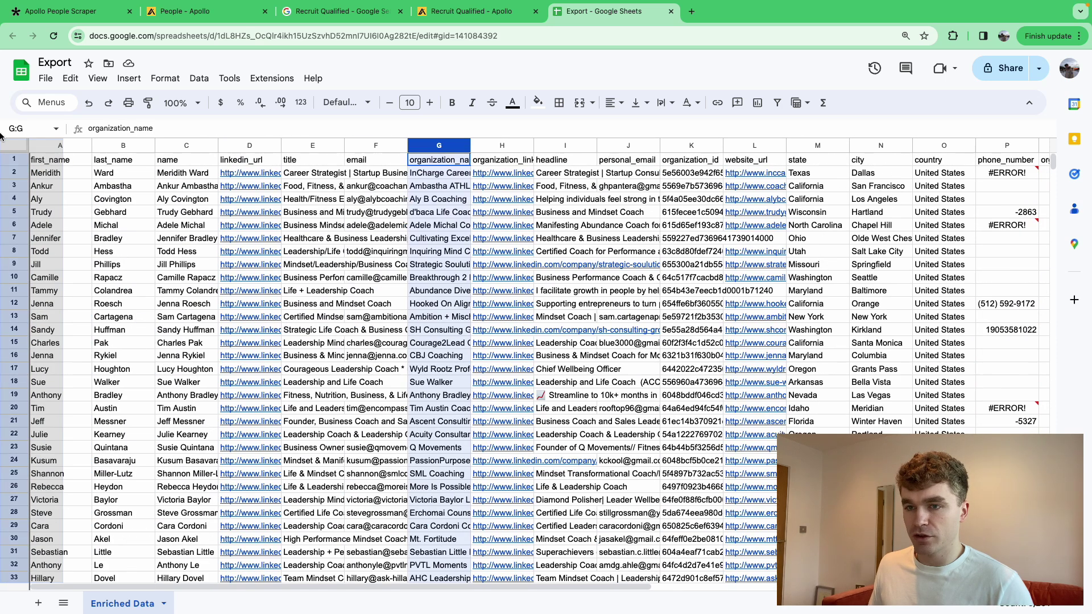
drag(32, 153, 33, 153)
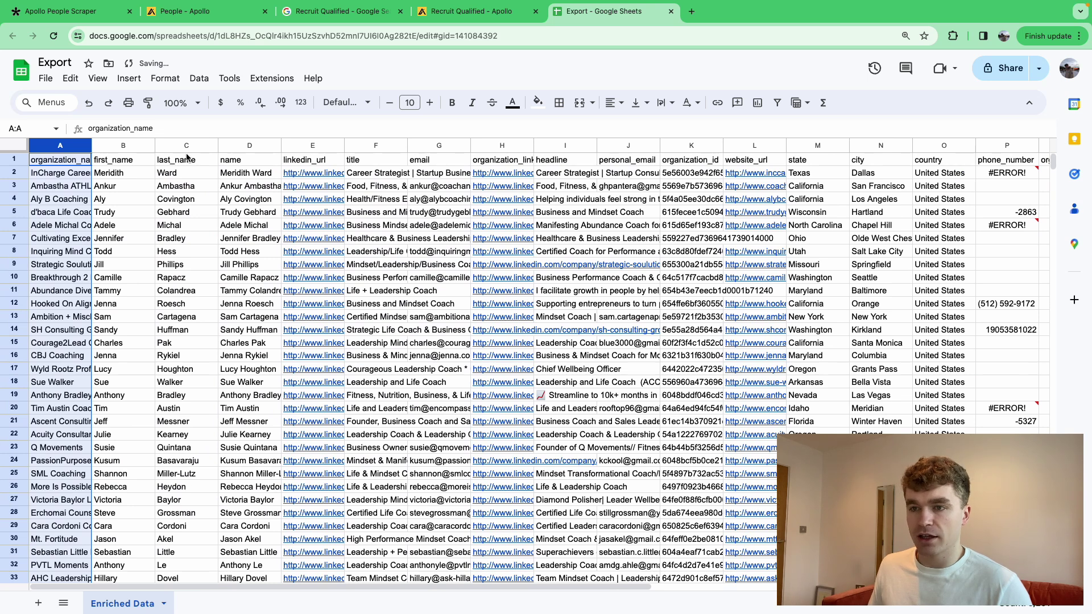
click(240, 146)
drag(239, 145, 128, 146)
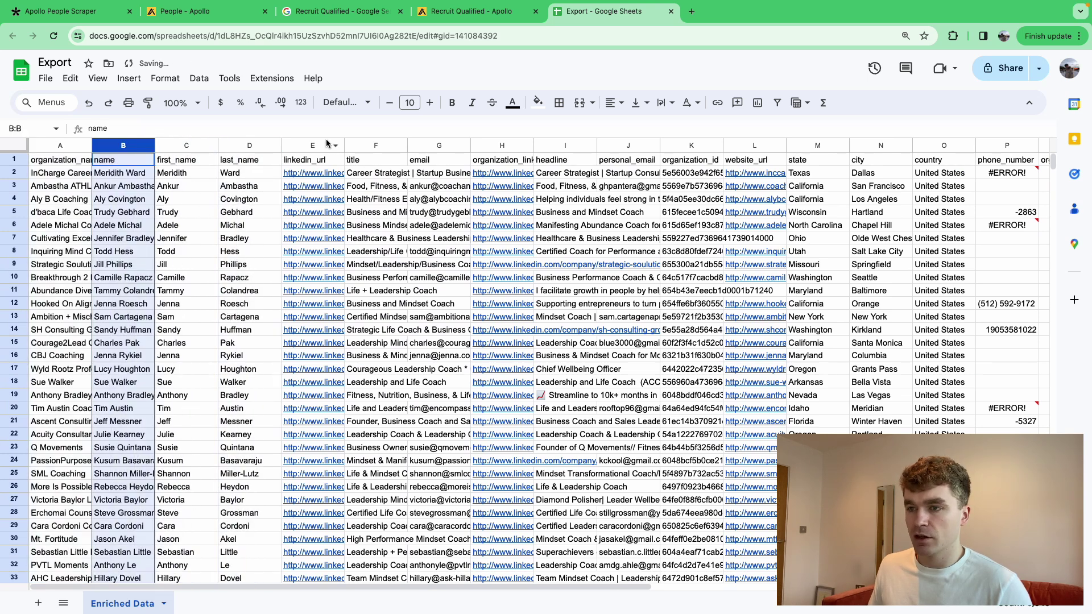
Step: Rearrange the contact columns so website_url, email and personal_email follow linkedin_url in that order
click(441, 148)
drag(440, 148, 330, 147)
click(631, 146)
drag(631, 146, 319, 147)
click(432, 147)
drag(735, 144, 357, 143)
Step: Set text wrapping to Clip for the entire sheet
click(8, 147)
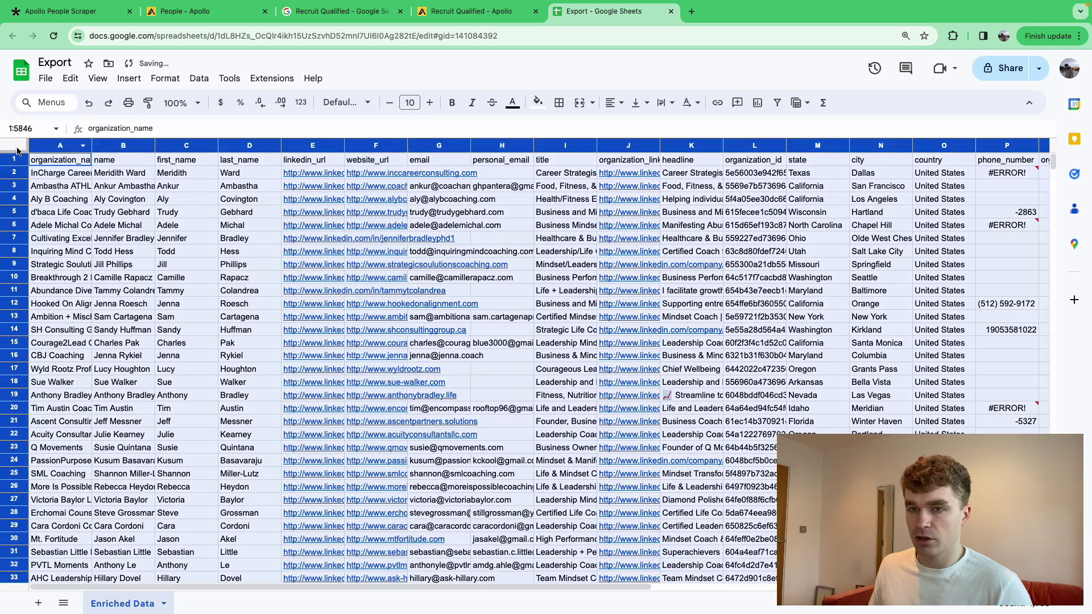
click(665, 102)
click(703, 127)
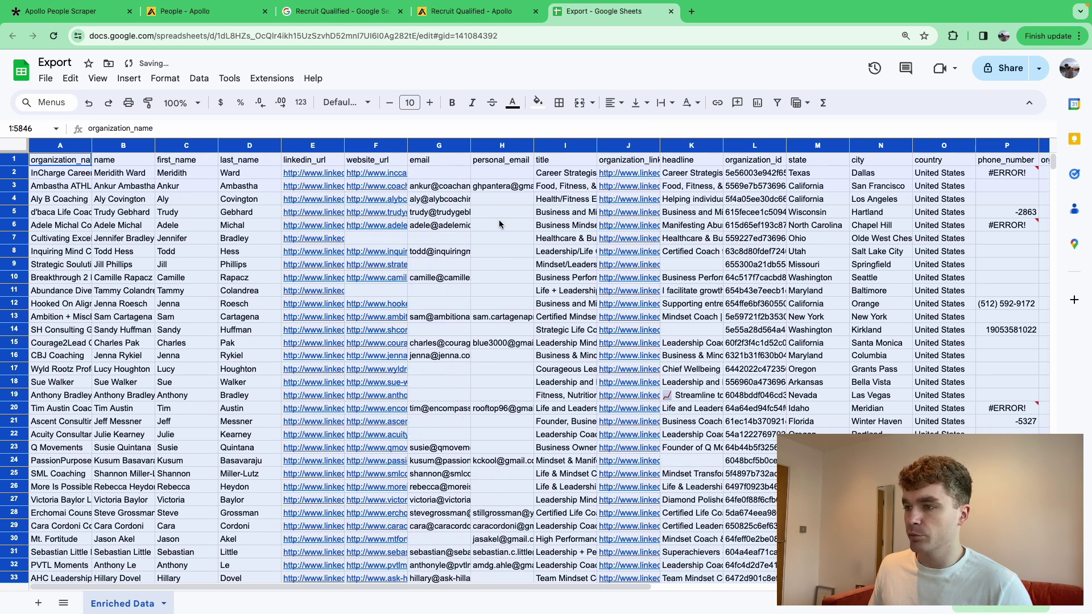
Step: Insert one empty column to the right of the personal_email column
click(502, 225)
right_click(505, 149)
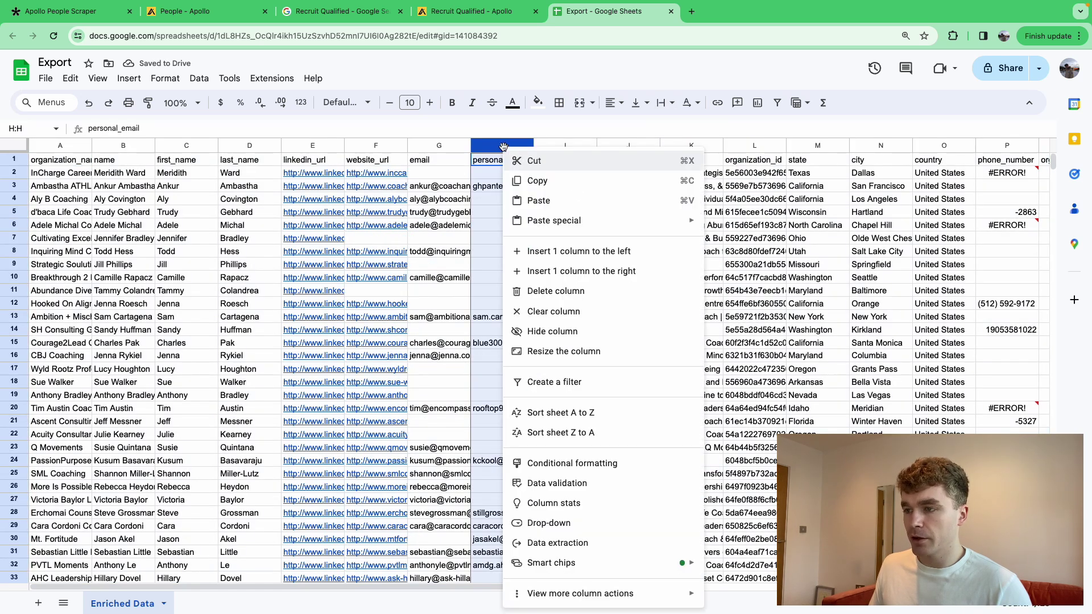
click(546, 270)
click(548, 199)
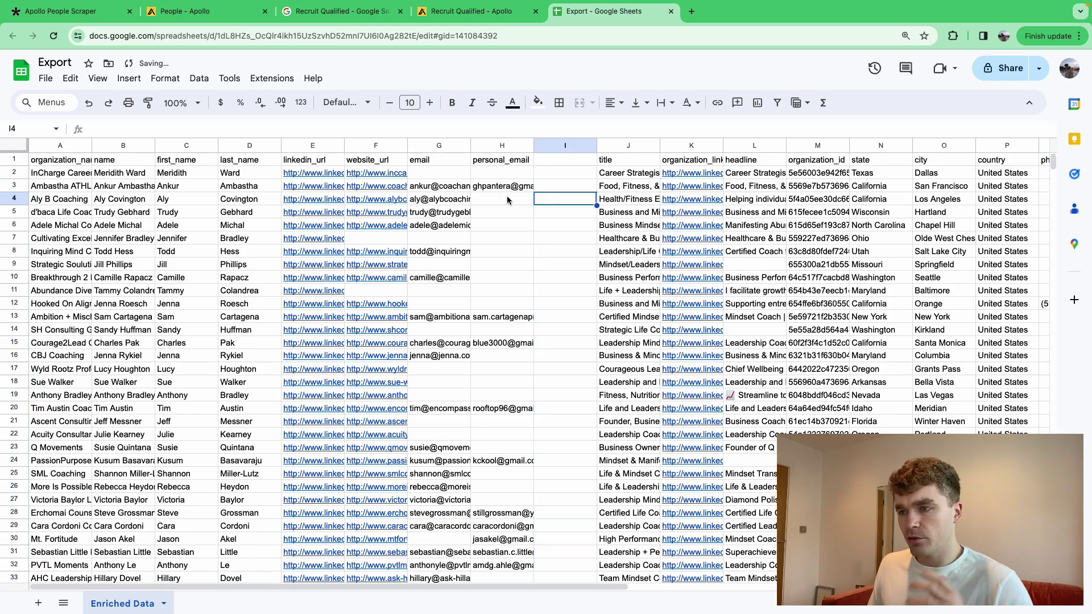
Step: Look down the rows to compare which leads have an email and which have a personal_email
scroll(473, 291, down, 5)
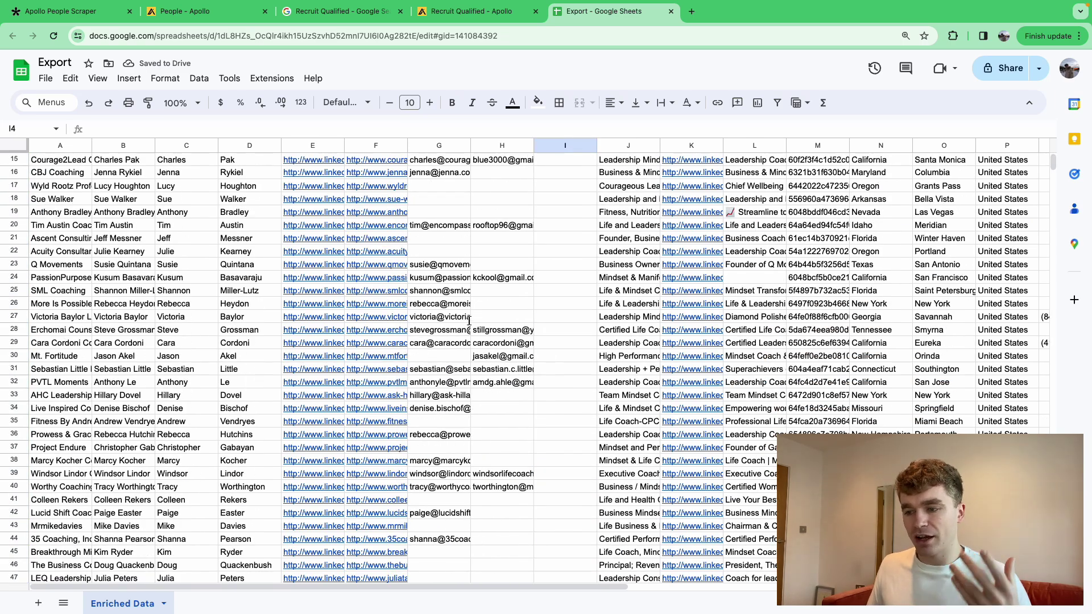
scroll(467, 322, down, 15)
scroll(466, 321, down, 9)
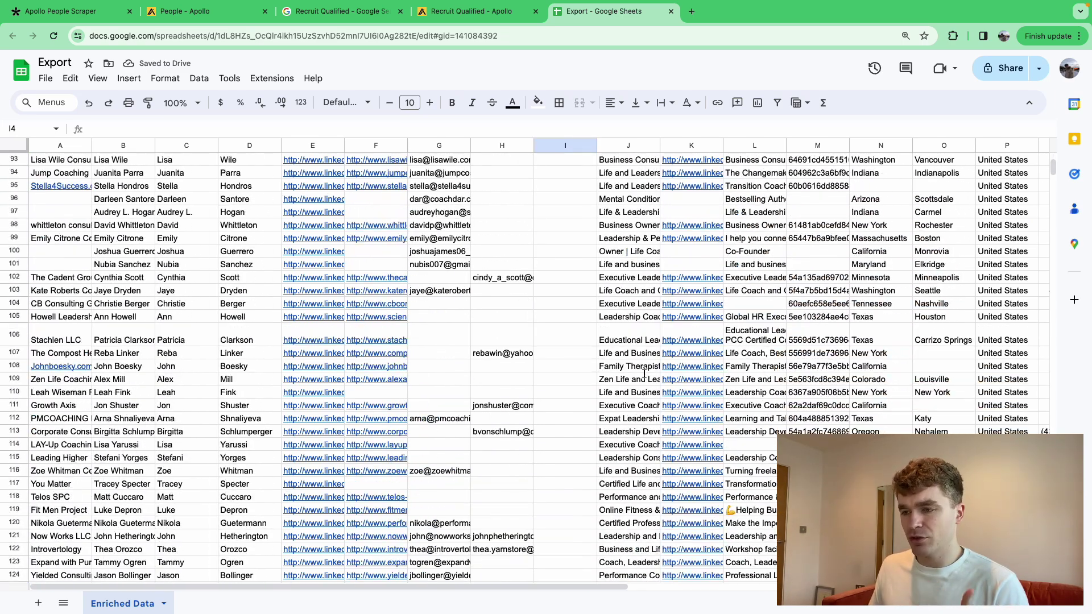
drag(1052, 166, 1054, 225)
key(ctrl+z)
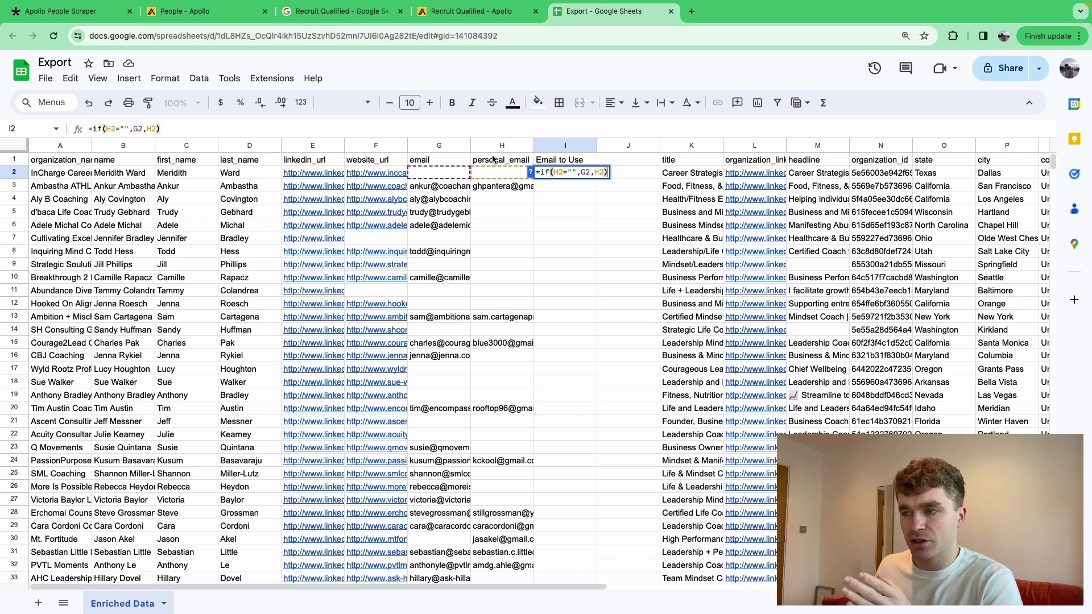
Step: Change the formula in cell I2 under Email to Use to =if(G2="",H2,G2)
click(558, 173)
text(g2)
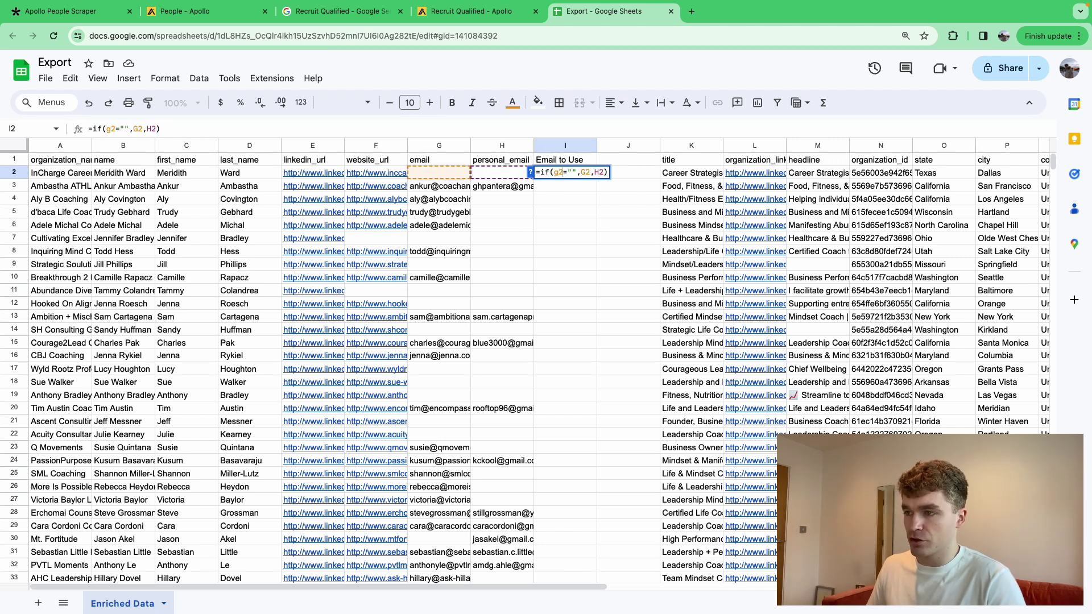
text(h2)
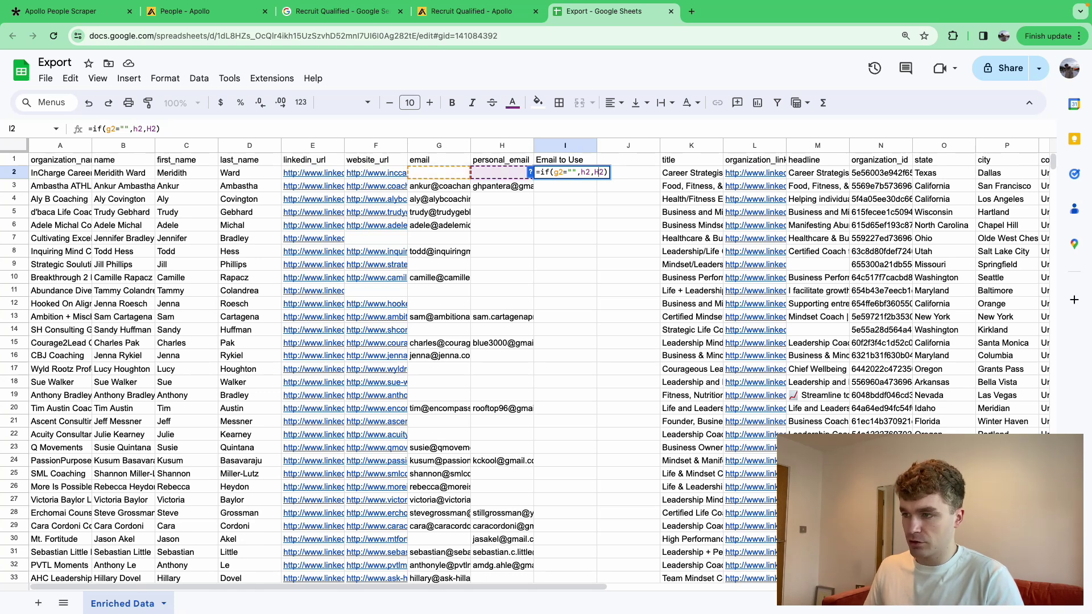
text(g2)
key(Return)
double_click(565, 173)
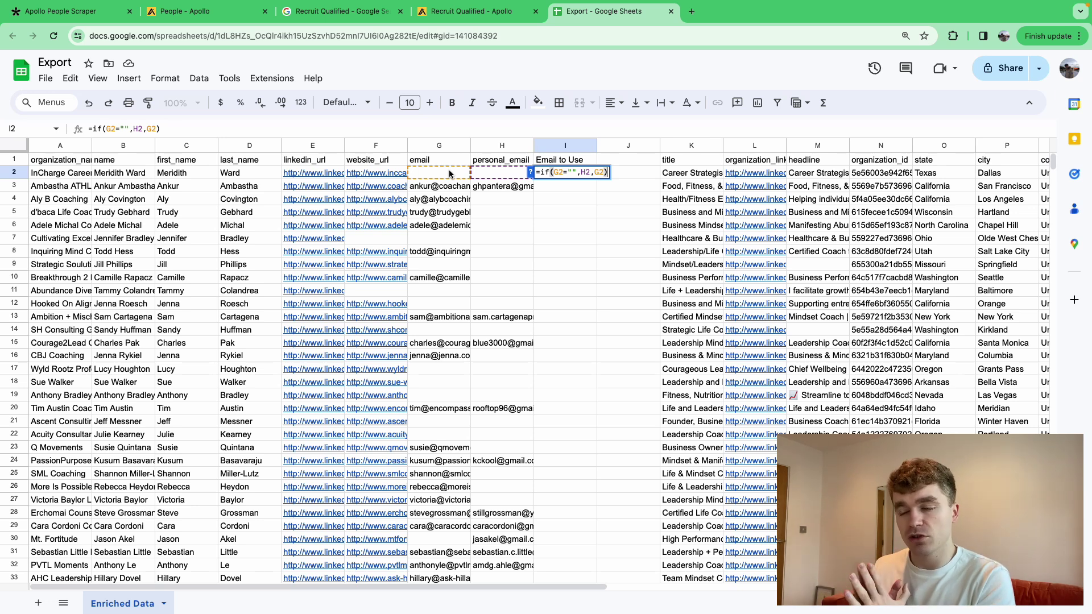
click(548, 210)
Step: Fill the Email to Use formula from I2 down to row 19 and check the results against both email columns
click(555, 174)
drag(597, 179, 594, 401)
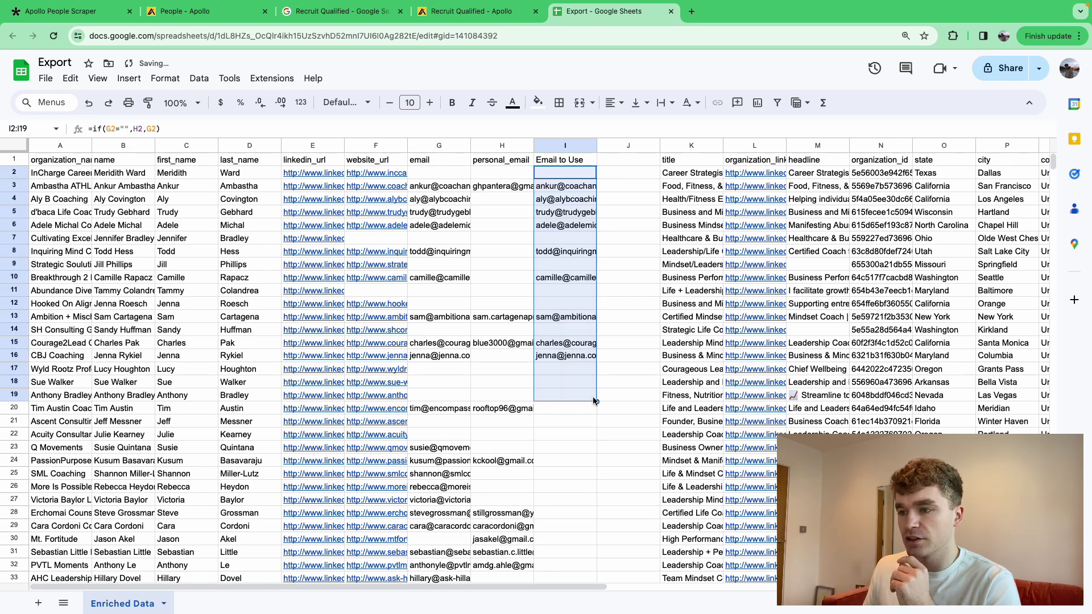
click(546, 186)
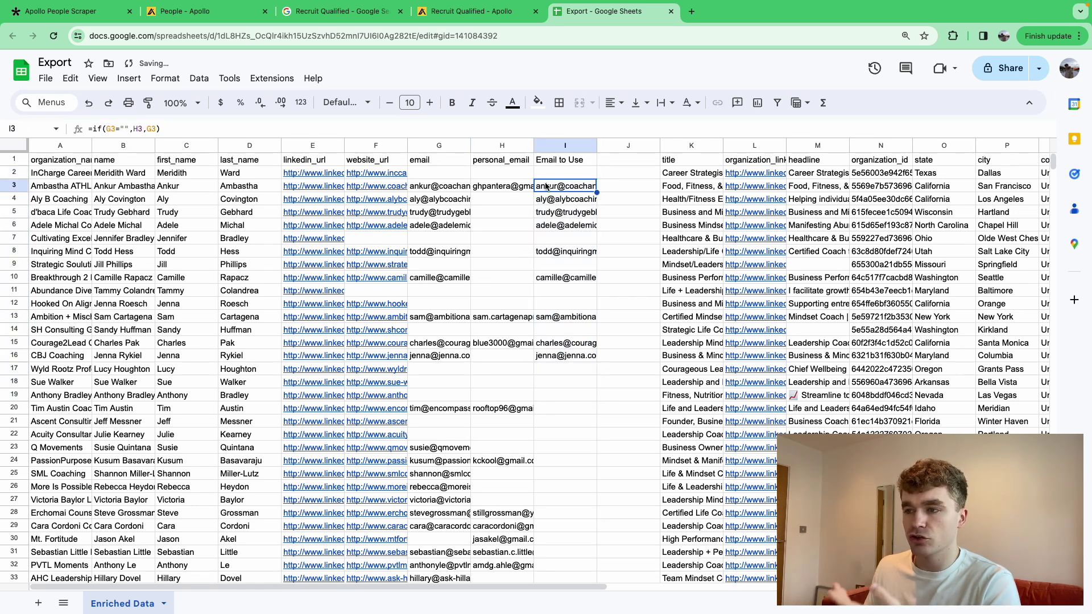
click(436, 185)
click(494, 186)
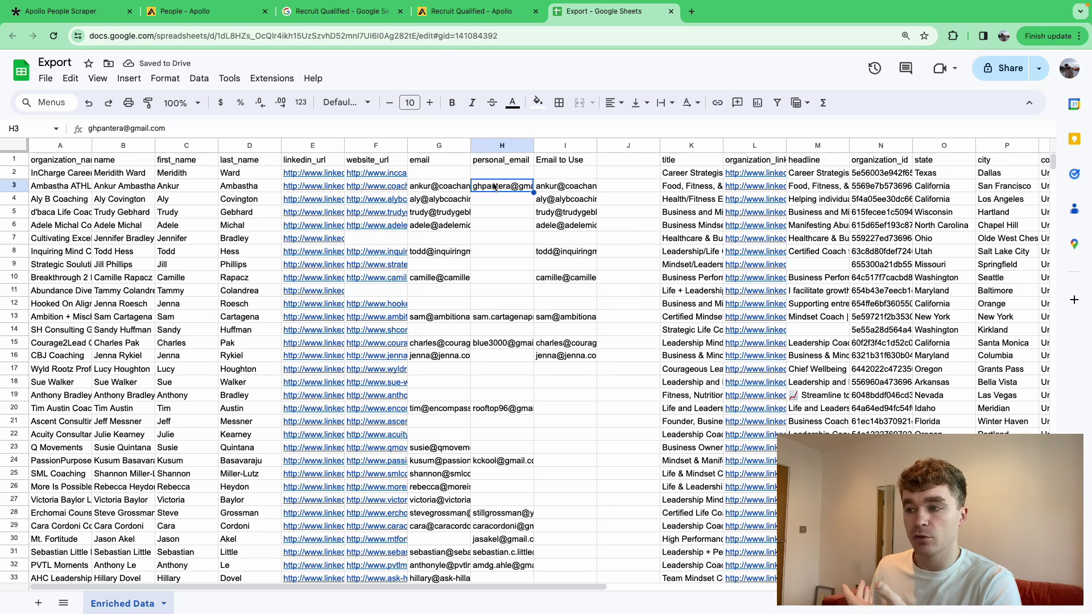
click(459, 317)
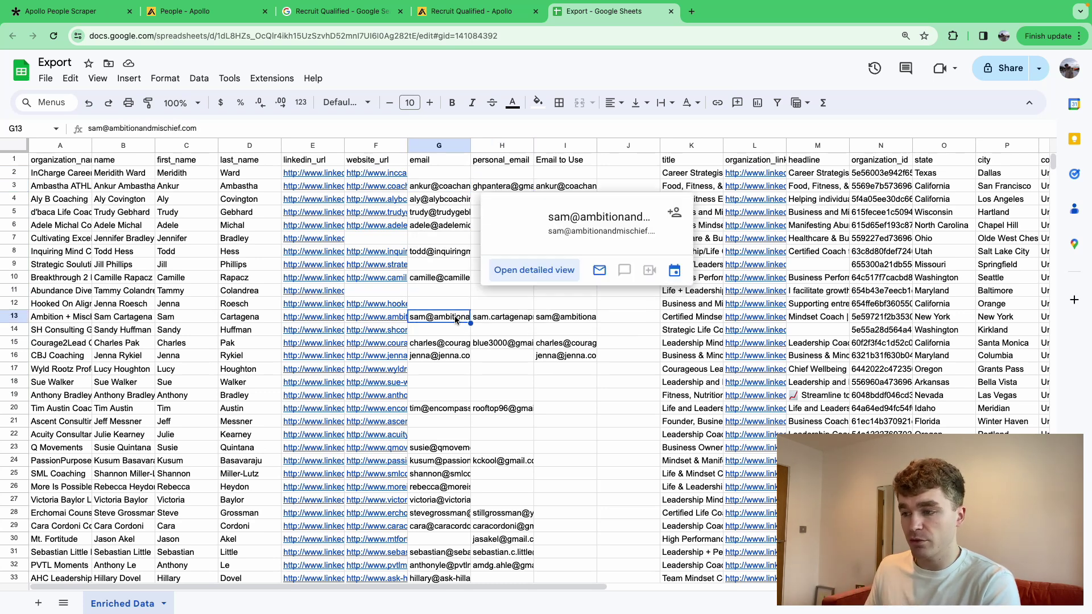
Step: Clear the email in G3 to test the fallback to the personal email, and undo the deletion
click(455, 189)
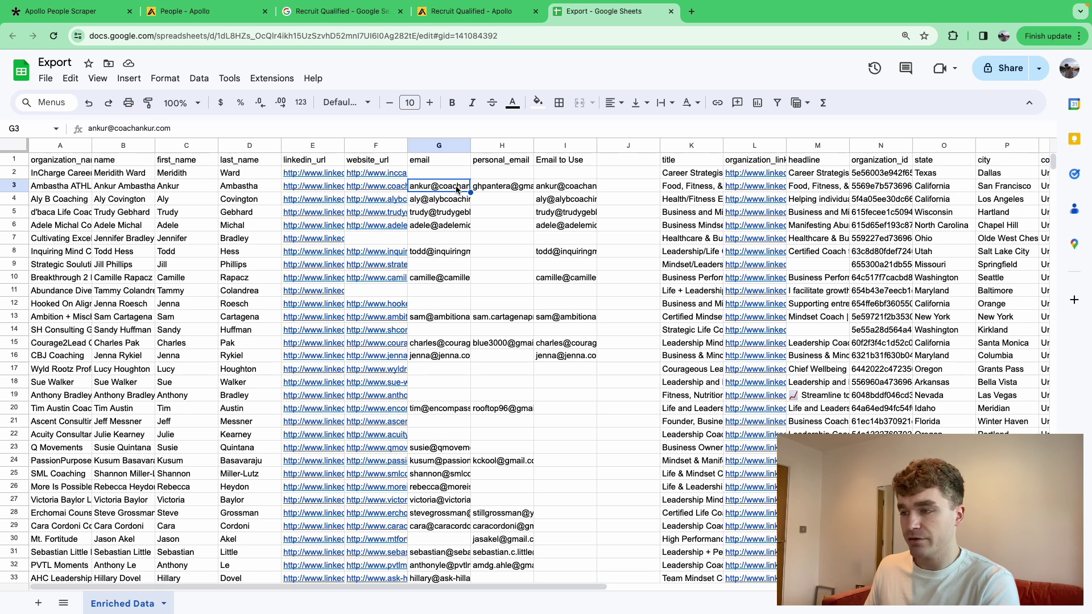
key(Delete)
click(565, 187)
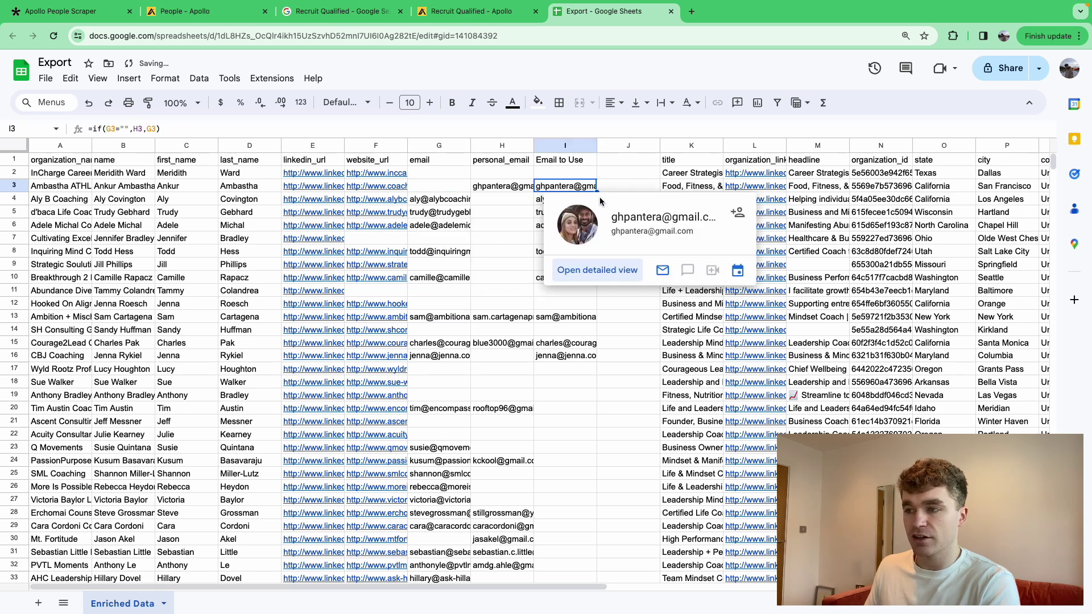
key(Right)
click(564, 187)
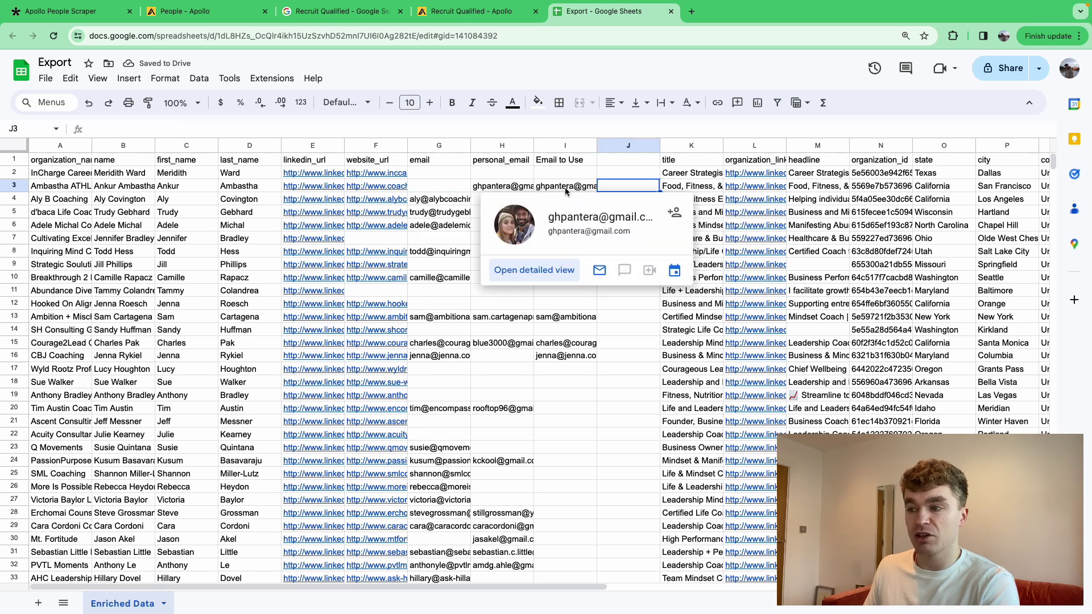
key(ctrl+z)
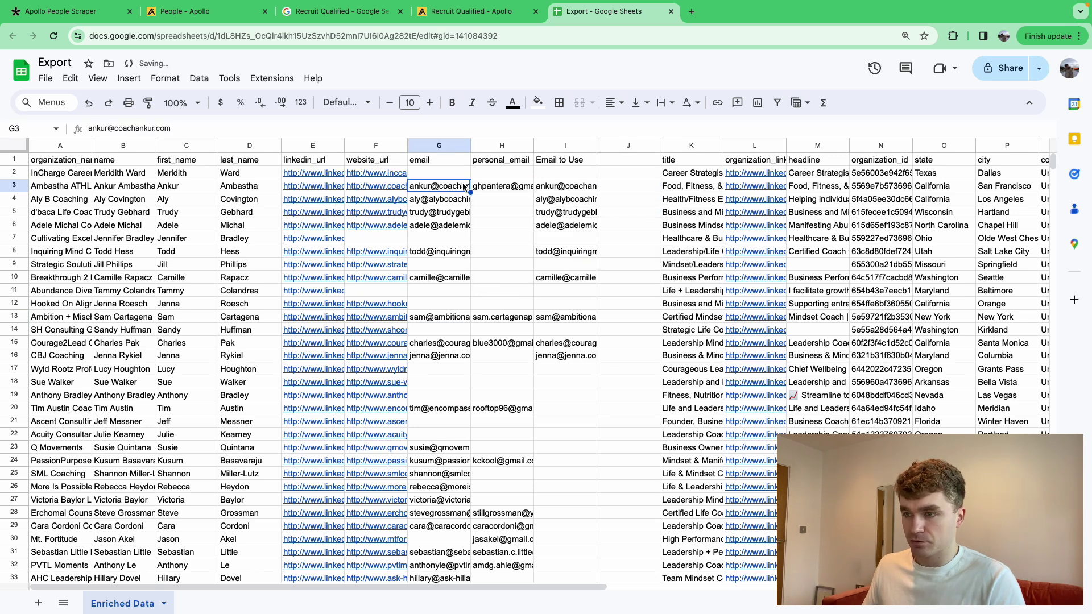
Step: Fill the Email to Use formula from I3 down to row 82 and return to the top to check it
click(617, 176)
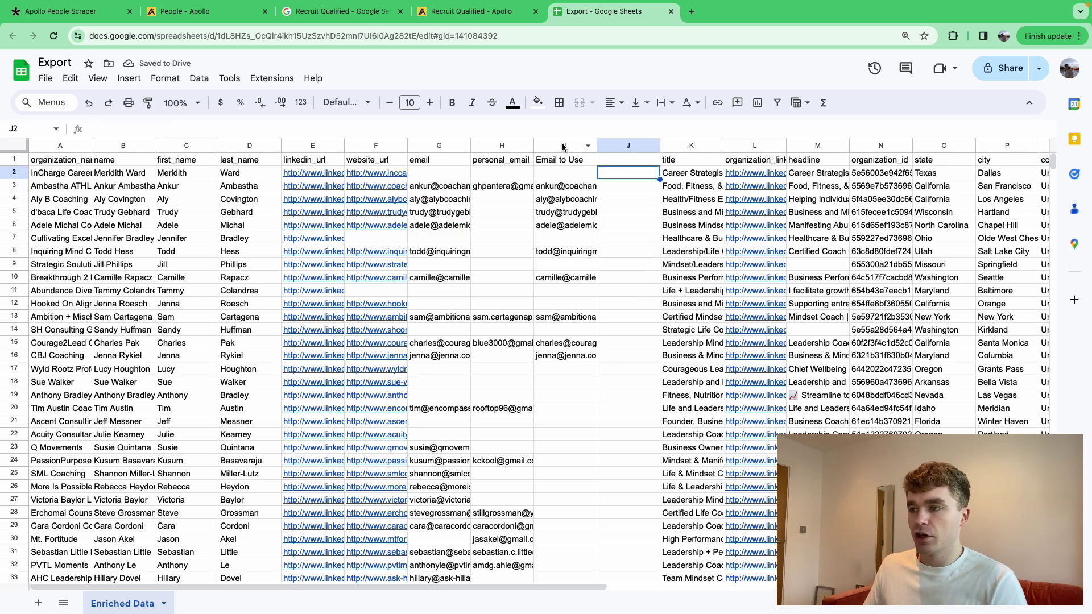
click(574, 186)
drag(597, 194, 597, 464)
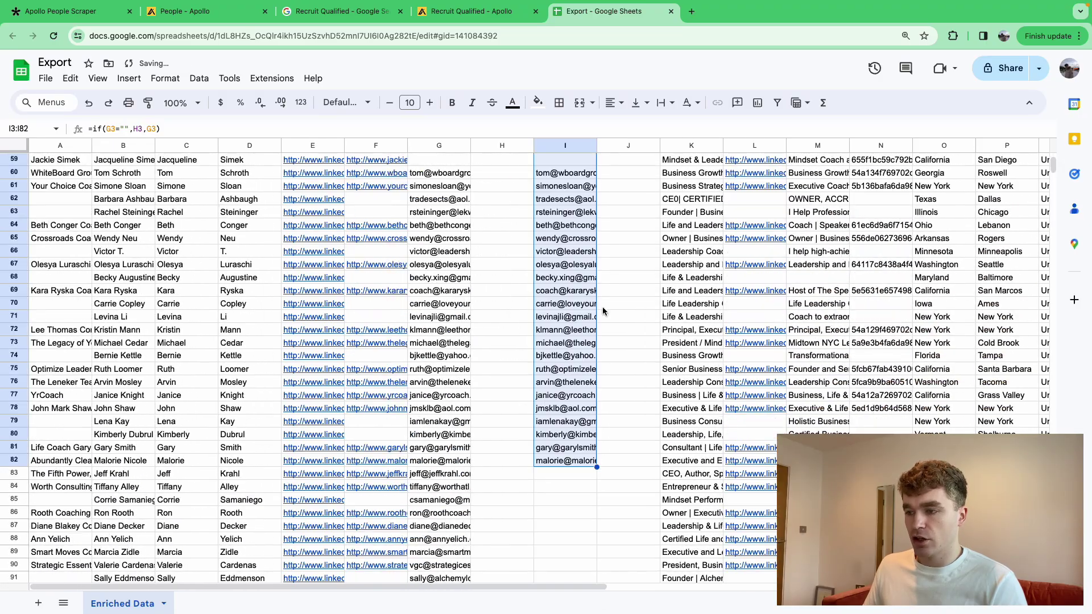
scroll(602, 306, up, 15)
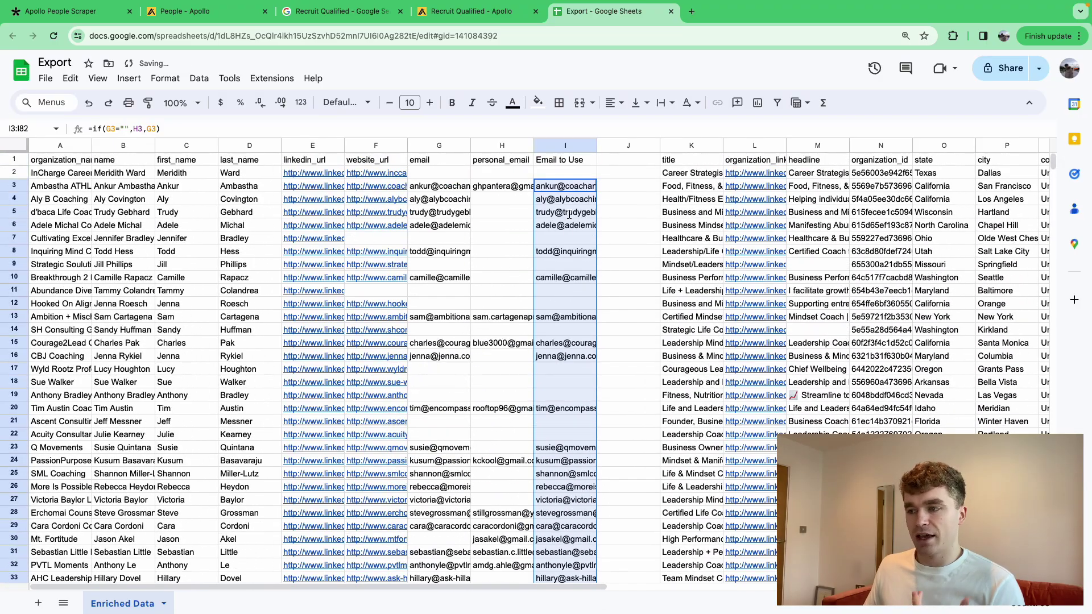
click(569, 214)
click(626, 203)
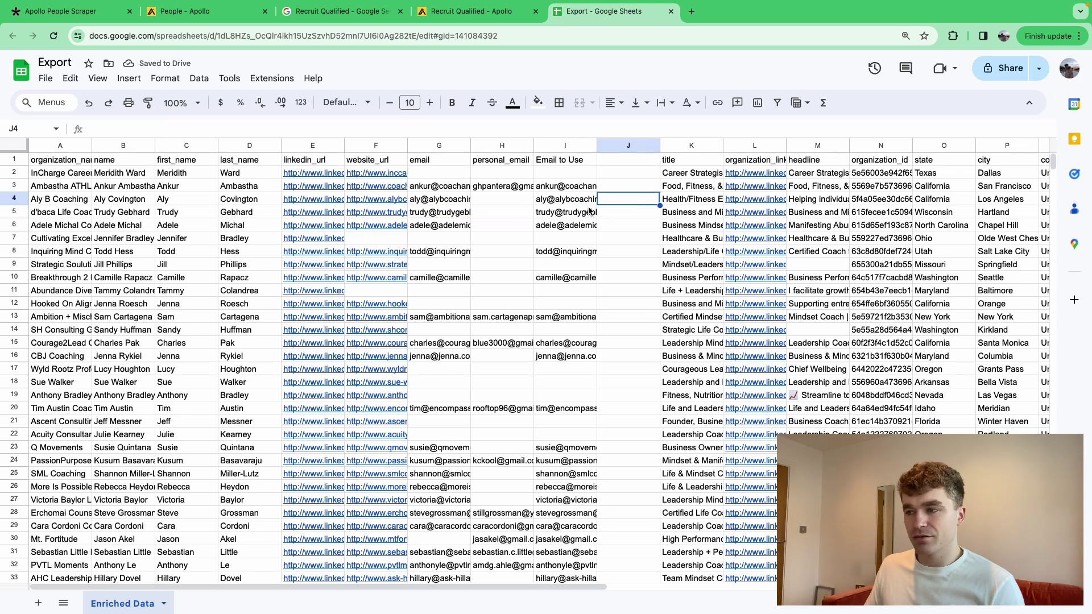
Step: Replace the formulas in the Email to Use column from I2 down with their plain values
click(557, 144)
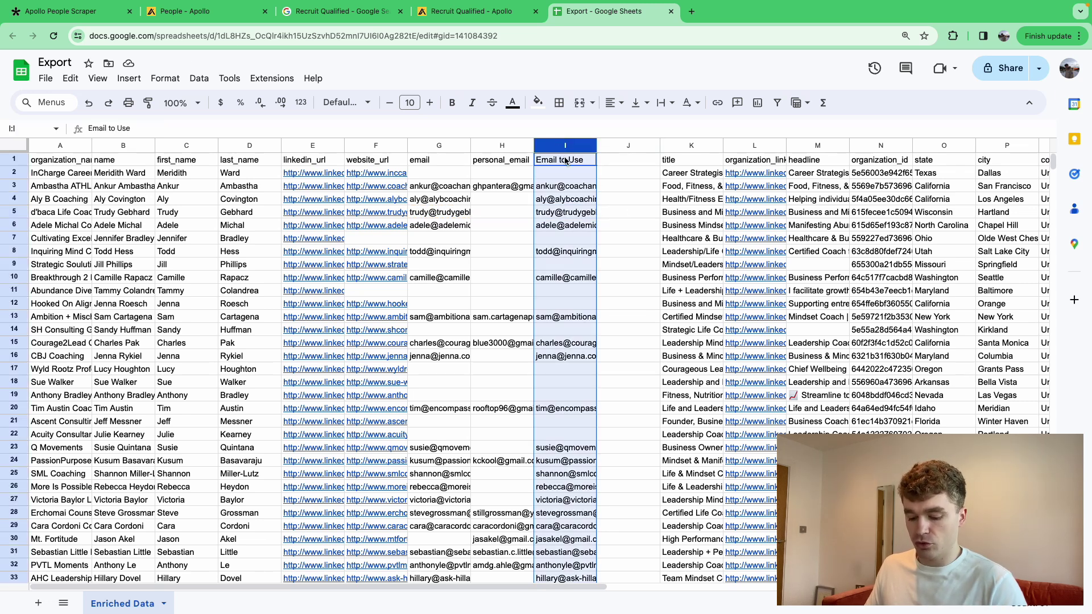
super+click(566, 161)
mouse_move(551, 188)
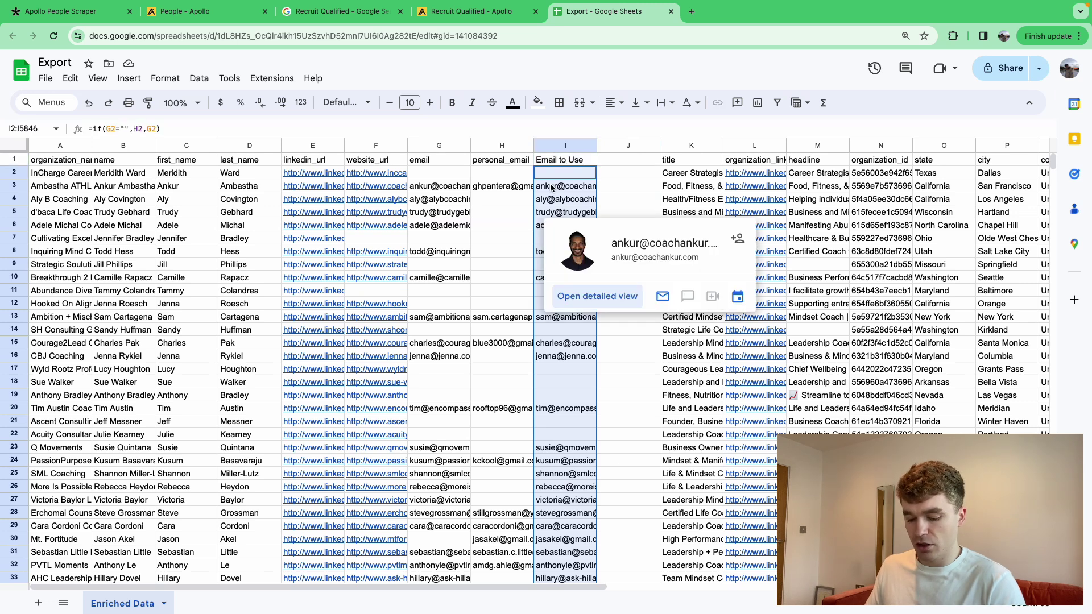
key(super+c)
click(565, 173)
right_click(565, 172)
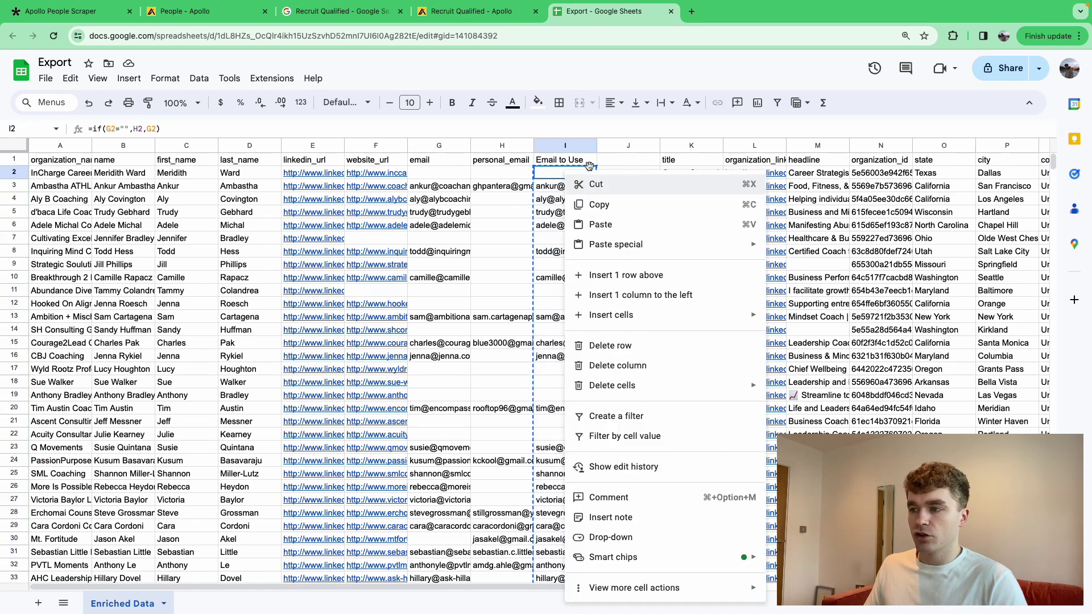
mouse_move(640, 246)
click(806, 252)
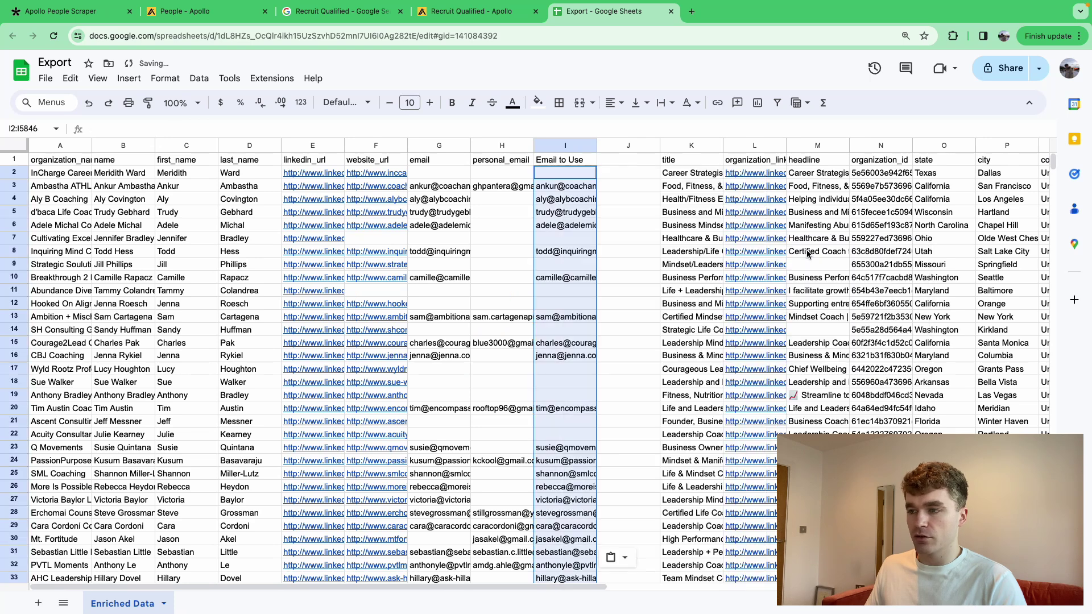
Step: Check several cells down the Email to Use column to see that they hold plain email text instead of formulas
click(611, 205)
click(563, 187)
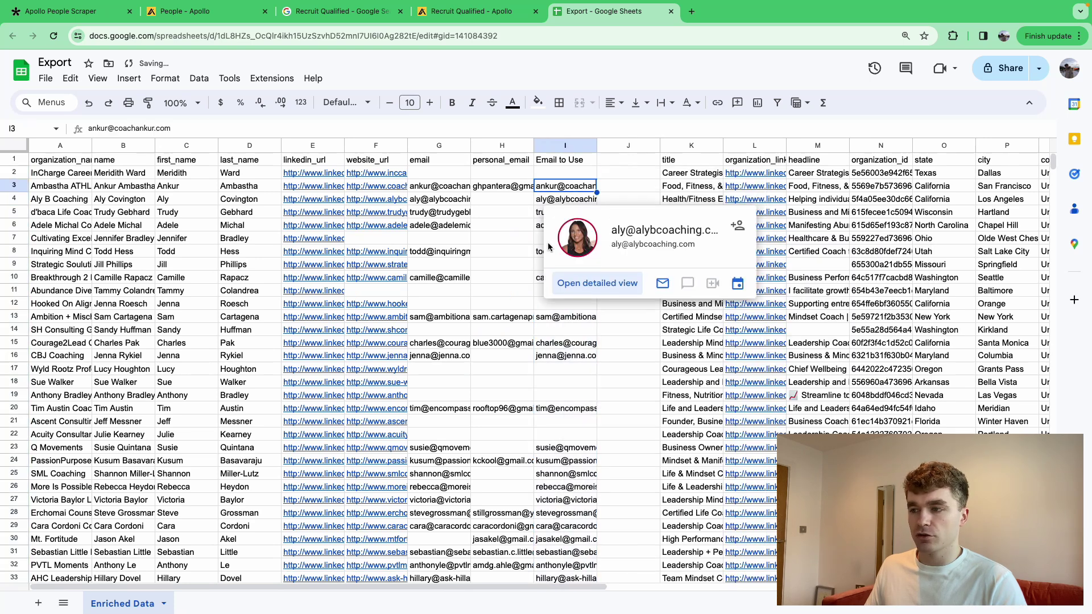
click(619, 201)
click(565, 211)
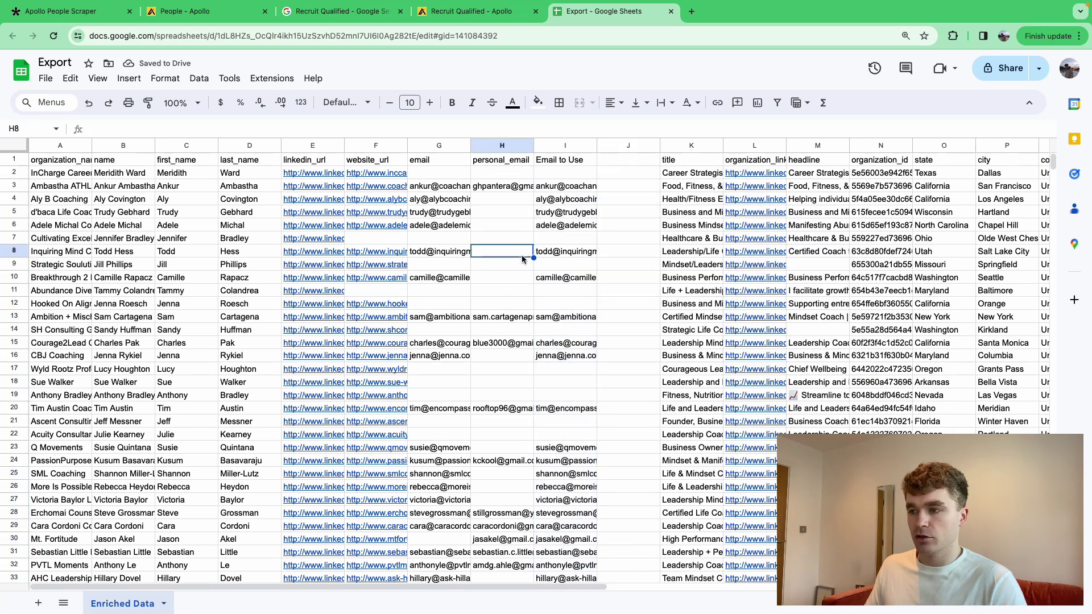
click(568, 224)
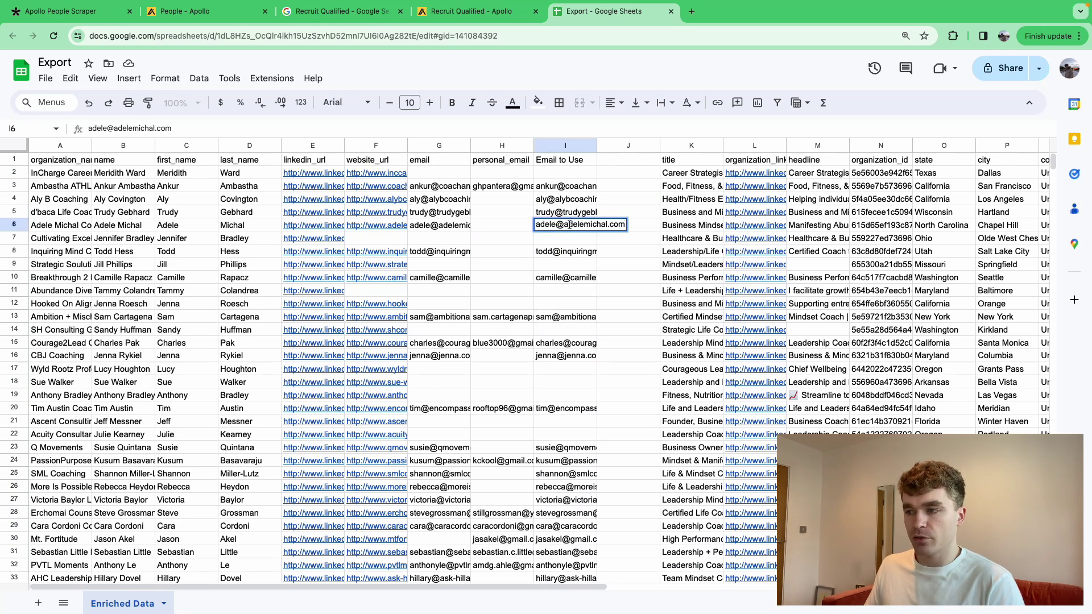
click(606, 201)
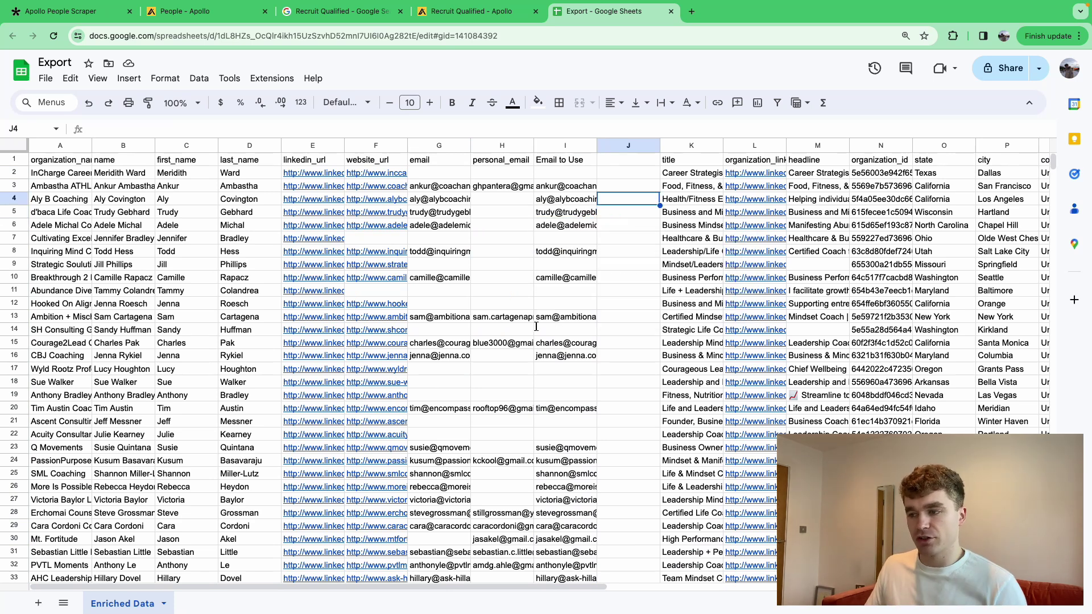
scroll(536, 327, down, 3)
scroll(577, 303, up, 3)
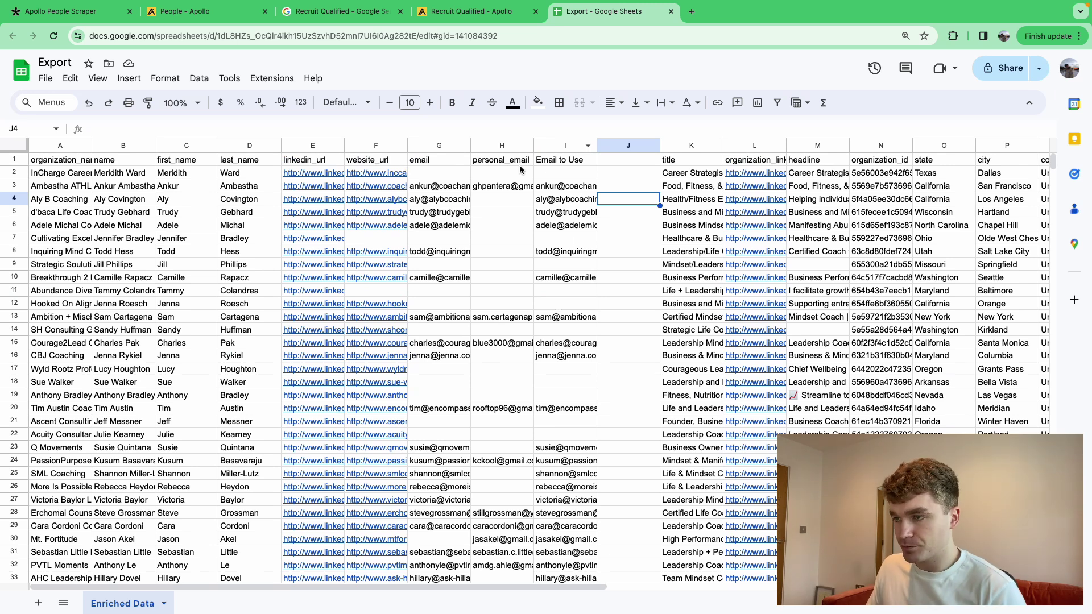
drag(553, 196, 566, 421)
click(566, 331)
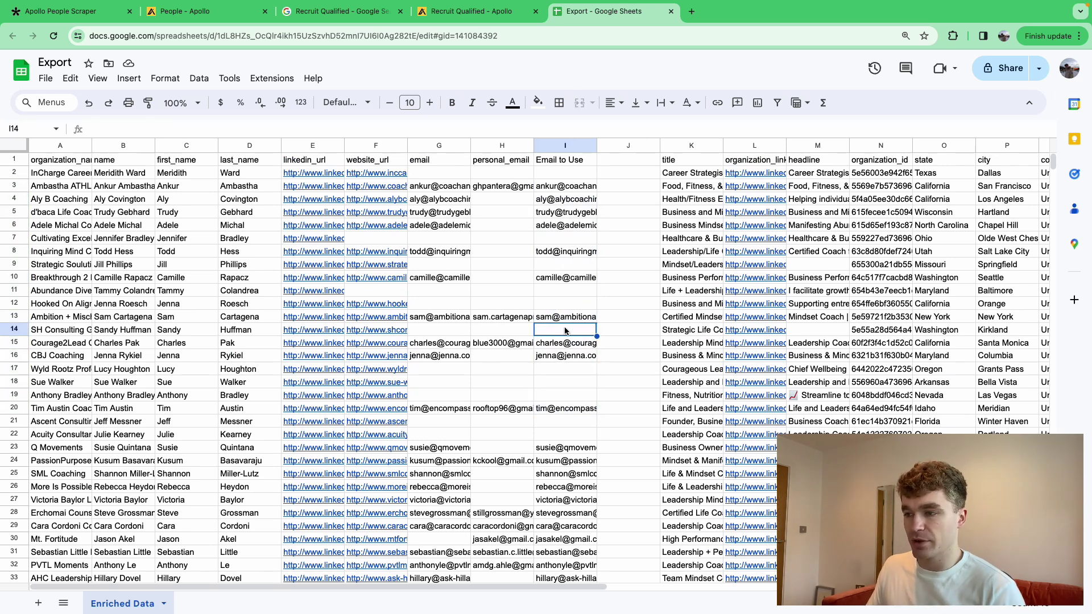
Step: Insert a blank column G after website_url and give it the header Website to use
key(ctrl+z)
click(427, 161)
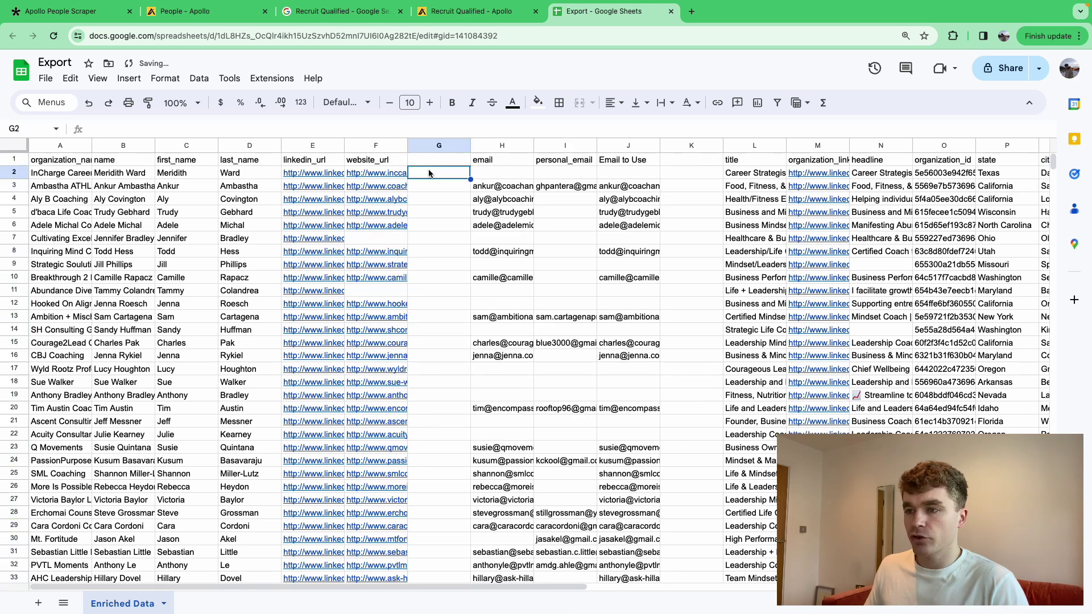
text(Website to use)
key(Return)
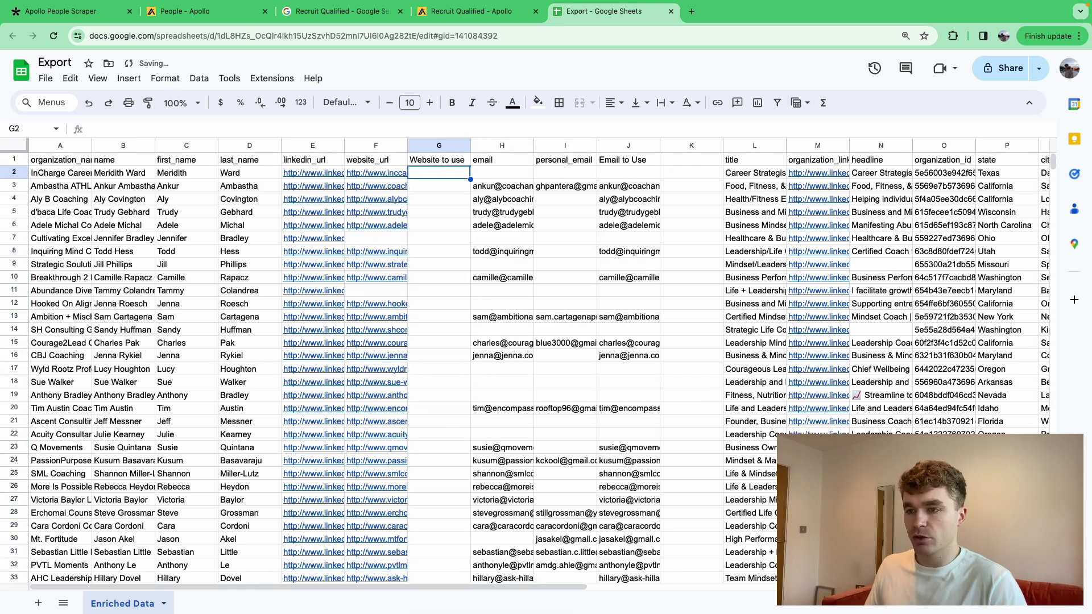
Step: Copy the Website to use formula =if(I2="",F2,I2) from G2 of the Accounting > 14,000 spreadsheet and return to the Export sheet
click(608, 178)
click(441, 174)
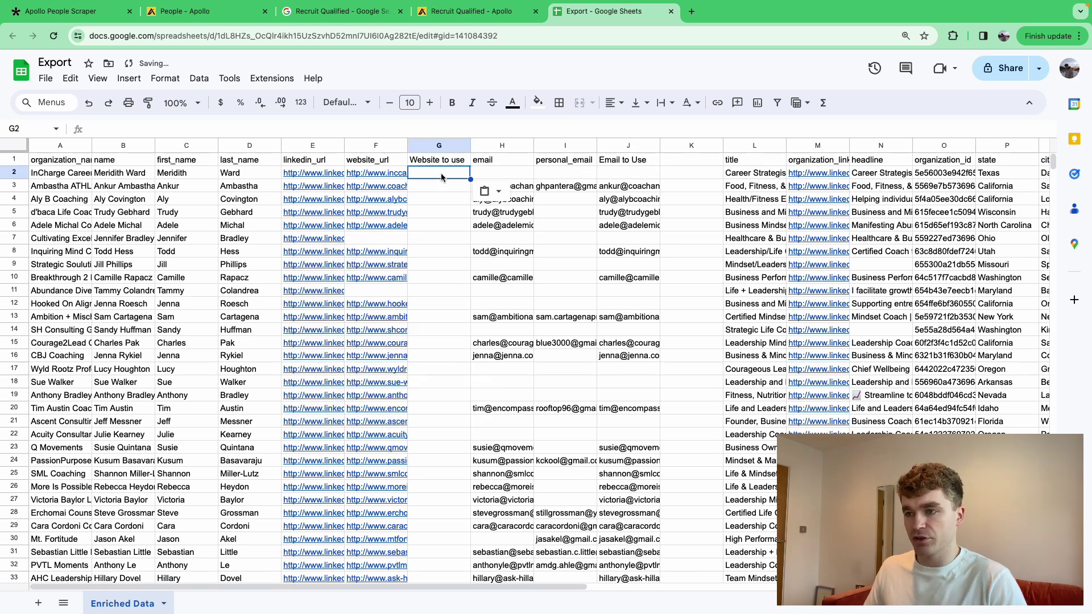
double_click(441, 174)
click(632, 191)
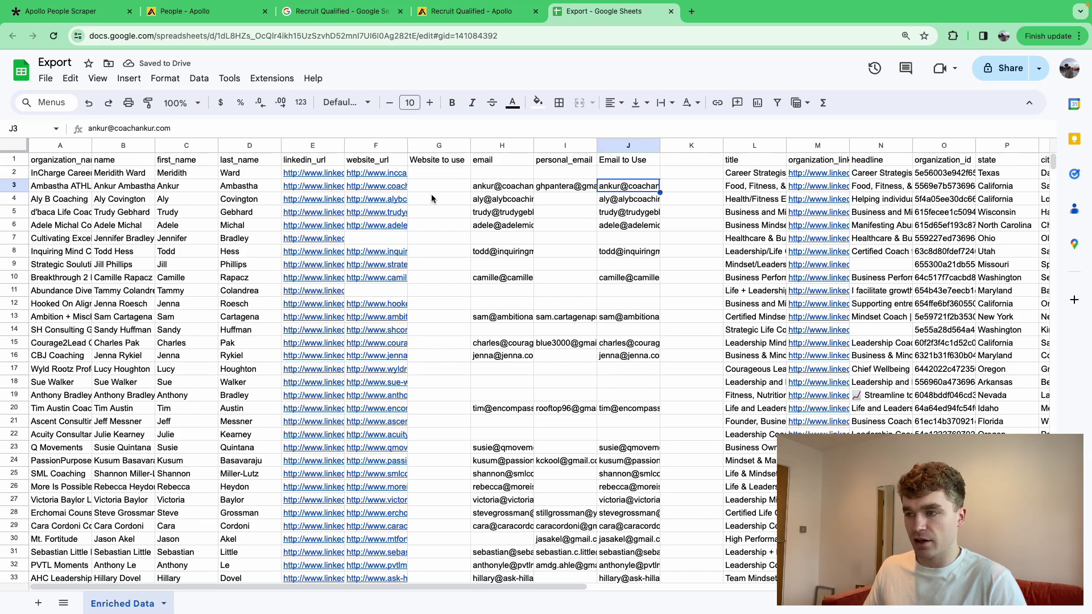
key(super+grave)
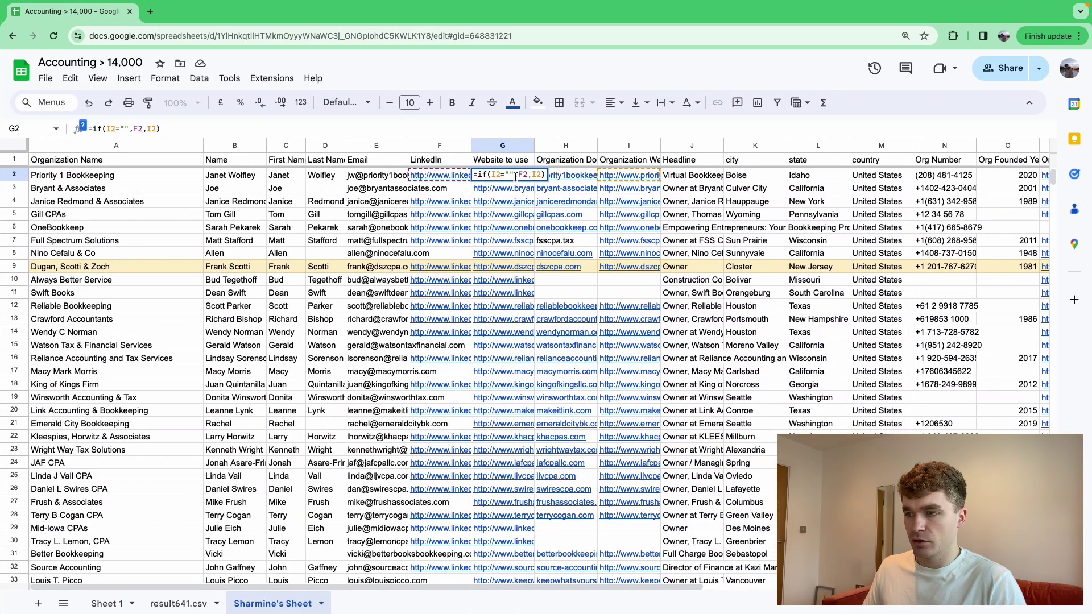
key(super+grave)
Step: Put the copied formula in G2 under Website to use and adapt it to =if(F2="",E2,F2)
double_click(427, 174)
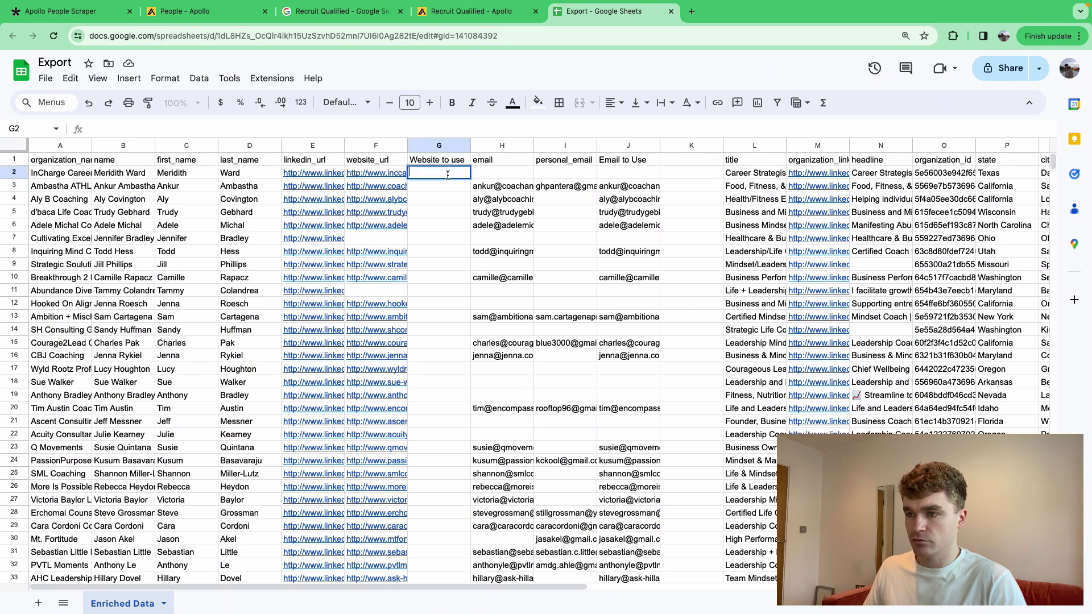
double_click(433, 172)
text(F2)
double_click(458, 172)
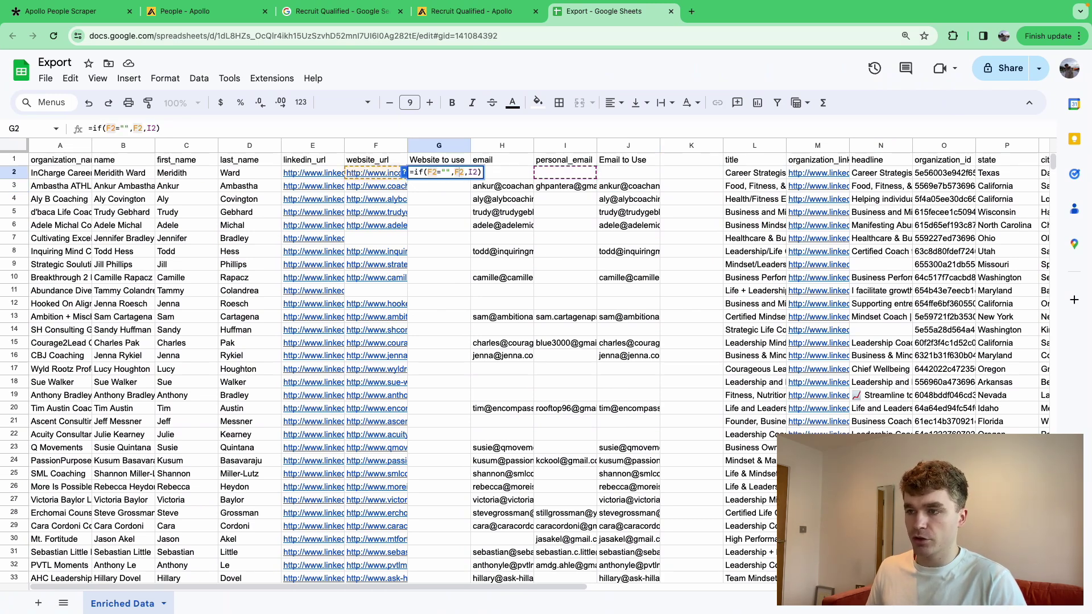
text(I2)
double_click(475, 172)
text(F2)
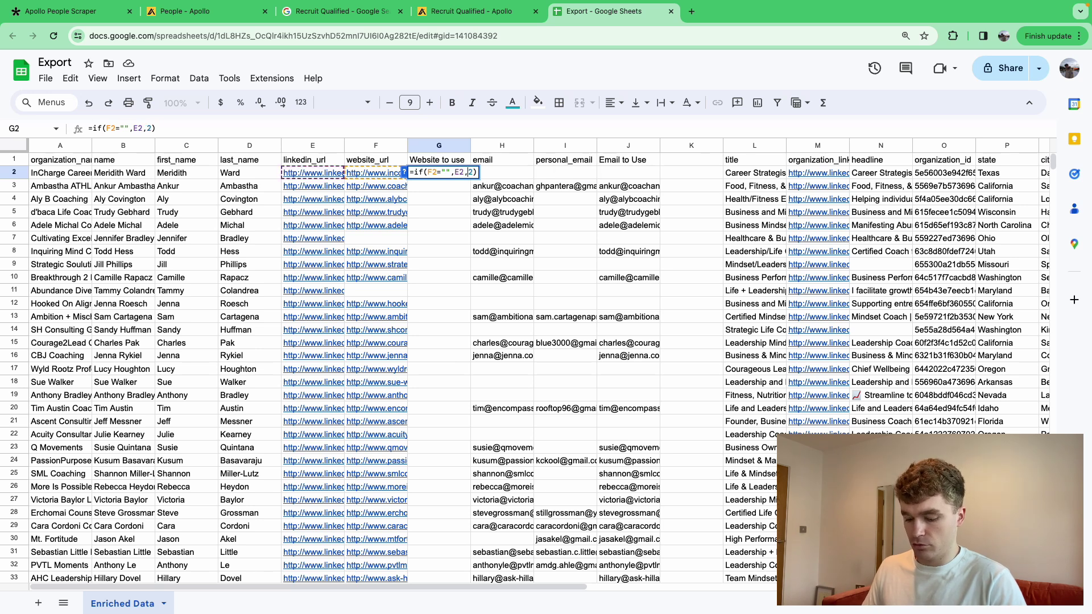
key(Return)
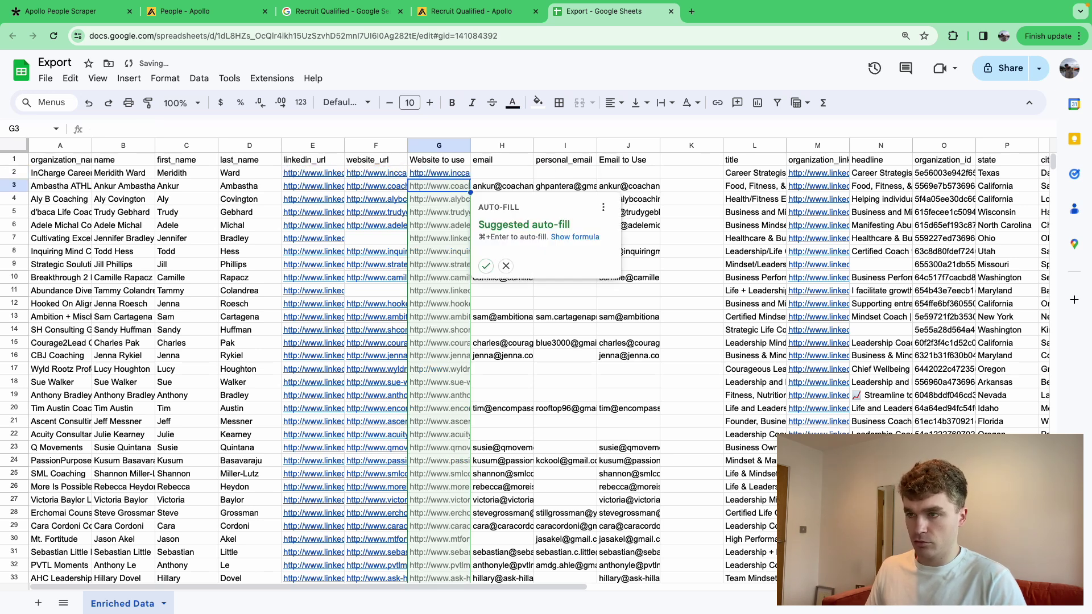
Step: Accept the suggested auto-fill for the Website to use column and replace its formulas with plain values
click(486, 266)
click(444, 145)
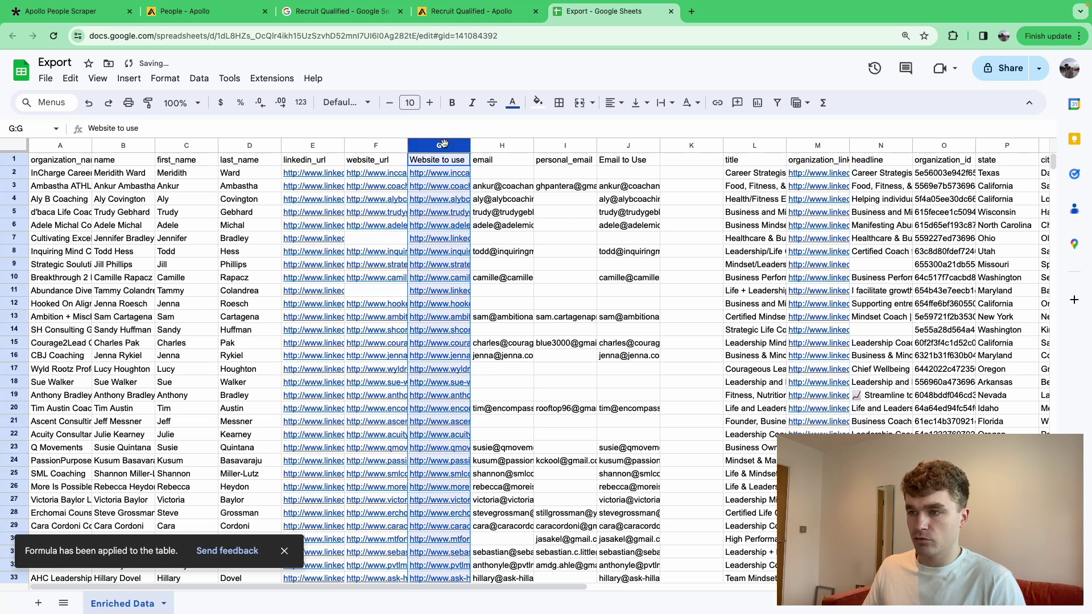
key(ctrl+c)
key(ctrl+shift+v)
click(439, 173)
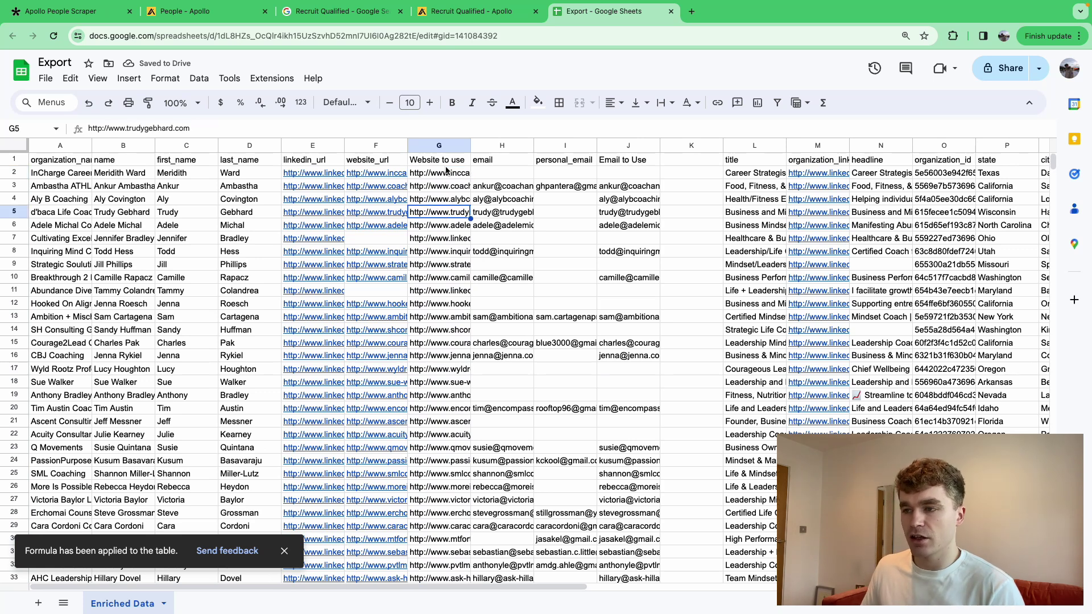
Step: Re-enter the plain-text URLs one by one down the Website to use column so that each becomes a link
key(Return)
key(Return)
key(Return)
key(Return)
key(Return)
key(Return)
key(Return)
key(Return)
key(Return)
key(Return)
key(Return)
key(Return)
key(Return)
key(Return)
key(Return)
key(Return)
key(Return)
key(Return)
key(Return)
key(Return)
key(Return)
key(Return)
key(Return)
key(Return)
key(Return)
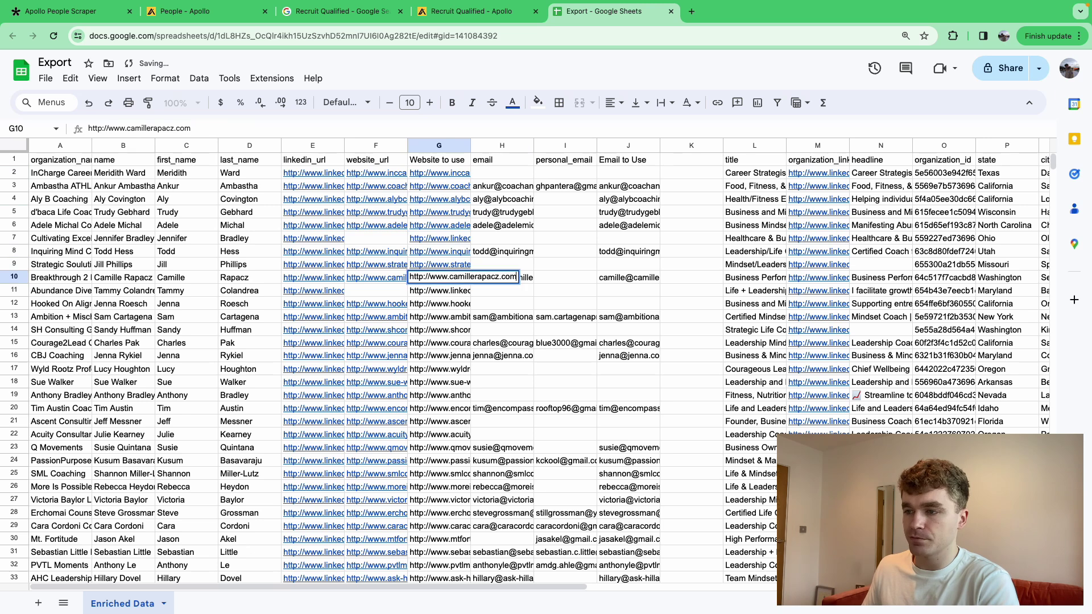
key(Return)
key(Return)
key(Return)
key(Return)
key(Return)
key(Return)
key(Return)
key(Return)
key(Return)
key(Return)
key(Return)
key(Return)
key(Return)
key(Return)
key(Return)
key(Return)
key(Return)
key(Return)
key(Return)
key(Return)
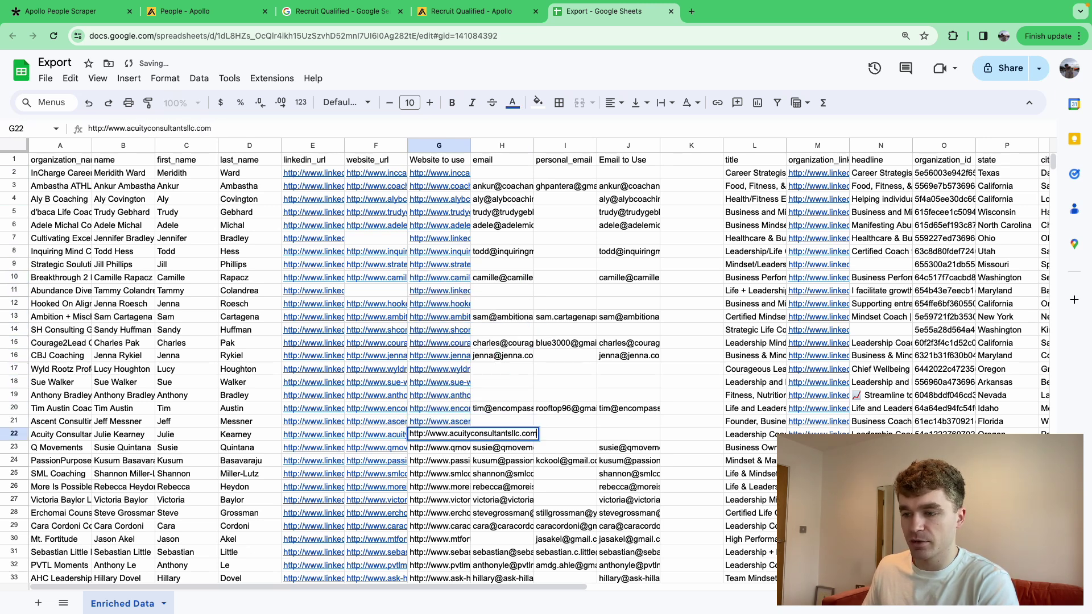
key(Return)
key(Return)
key(Return)
key(Return)
key(Return)
key(Return)
key(Return)
key(Return)
scroll(502, 368, up, 1)
click(502, 369)
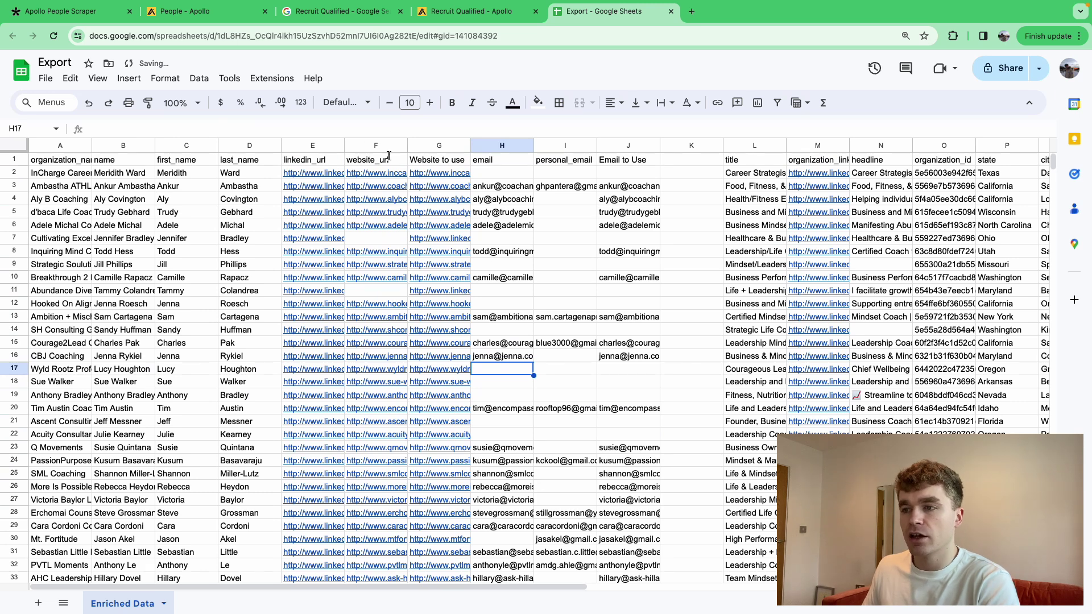
Step: Move the Website to use and Email to Use columns directly after last_name, as columns E and F
click(439, 145)
drag(439, 145, 313, 146)
click(597, 147)
drag(597, 147, 348, 147)
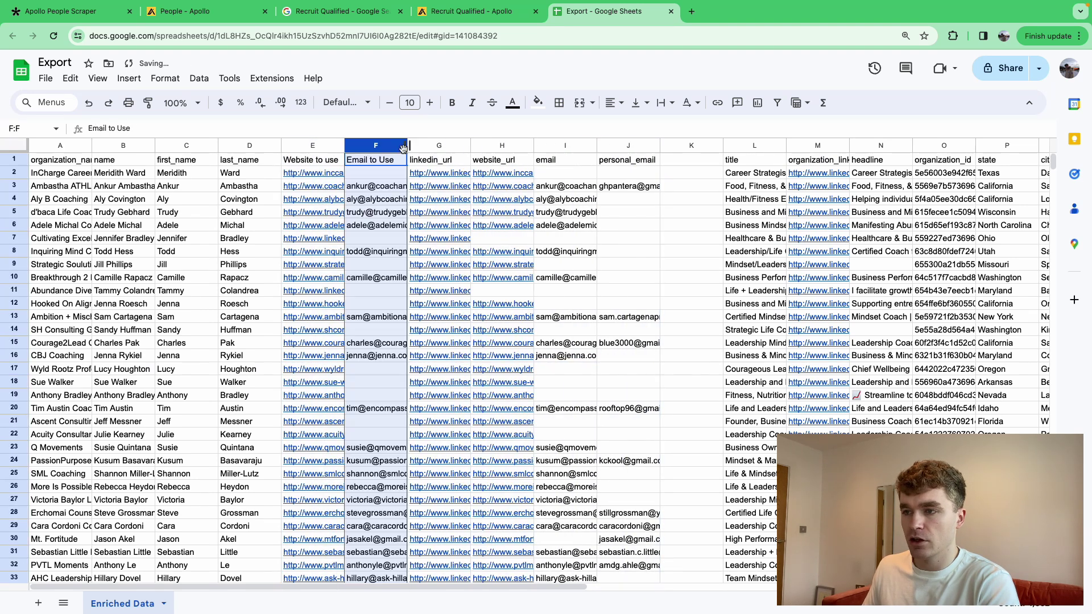
Step: Insert three blank columns between Email to Use and linkedin_url
click(313, 146)
click(249, 145)
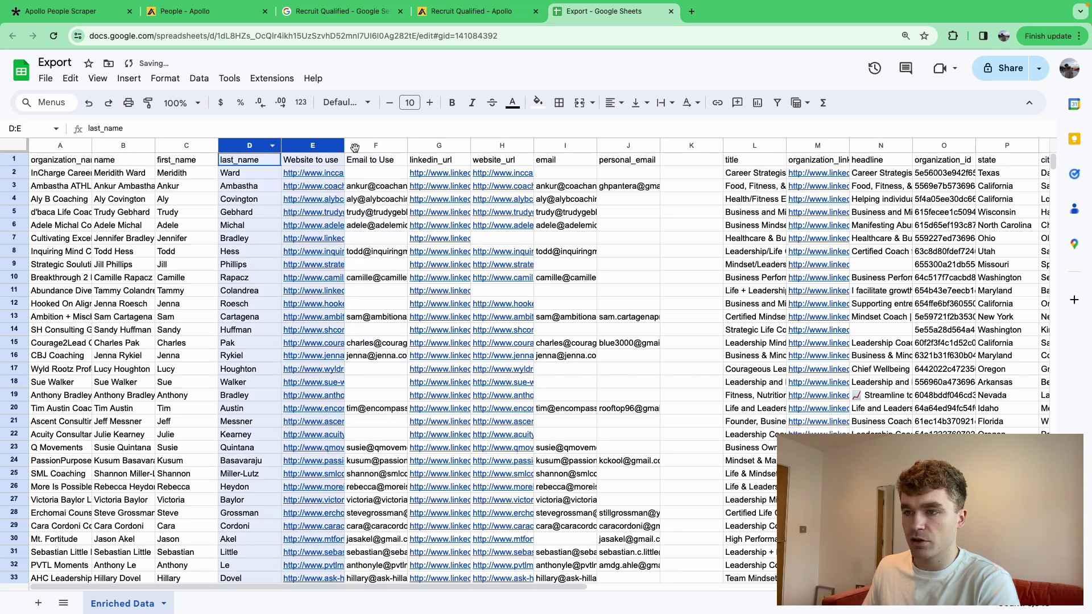
shift+click(376, 146)
right_click(396, 149)
click(460, 270)
click(484, 213)
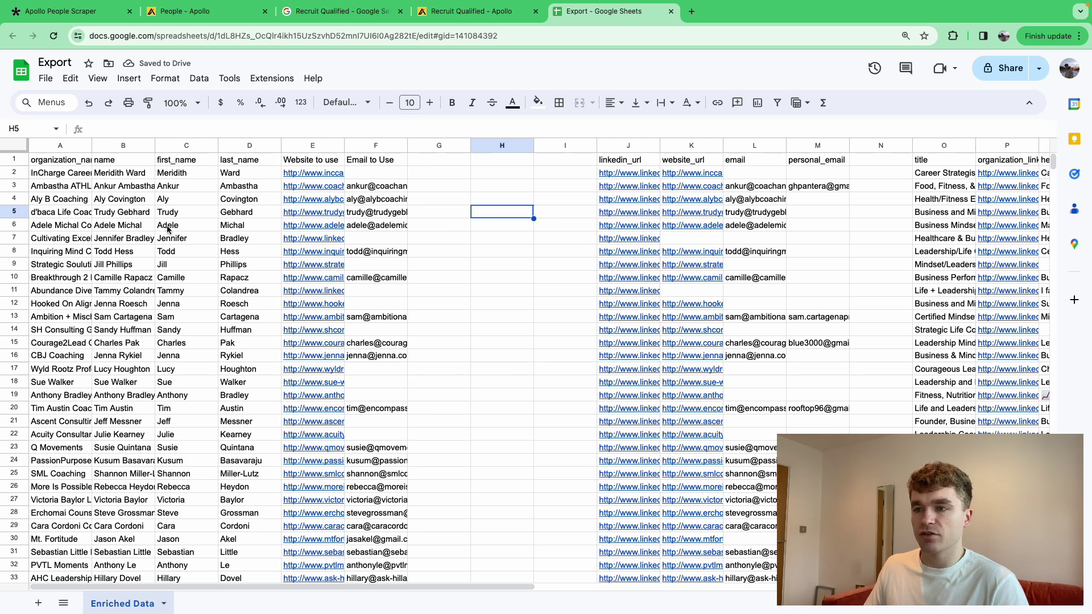
Step: Freeze the header row of the sheet, up to row 1
click(147, 227)
click(121, 191)
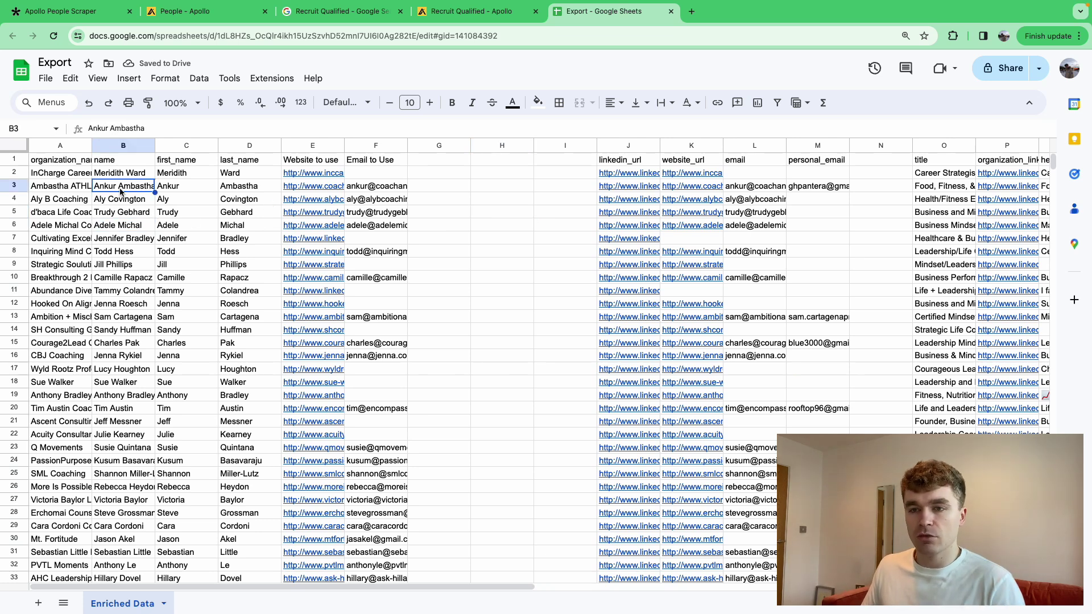
click(8, 156)
right_click(8, 155)
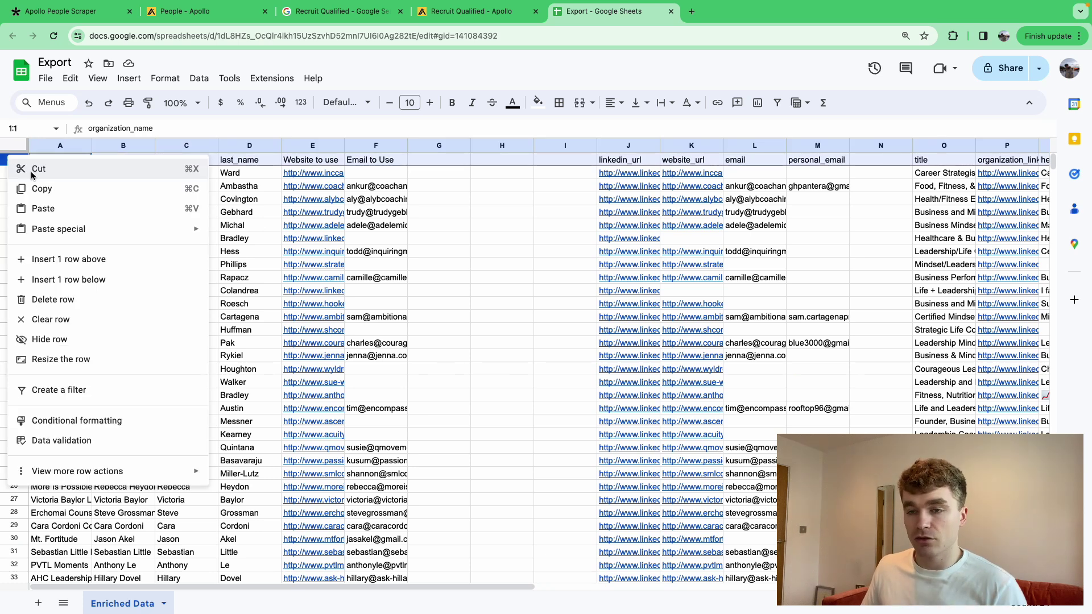
mouse_move(116, 477)
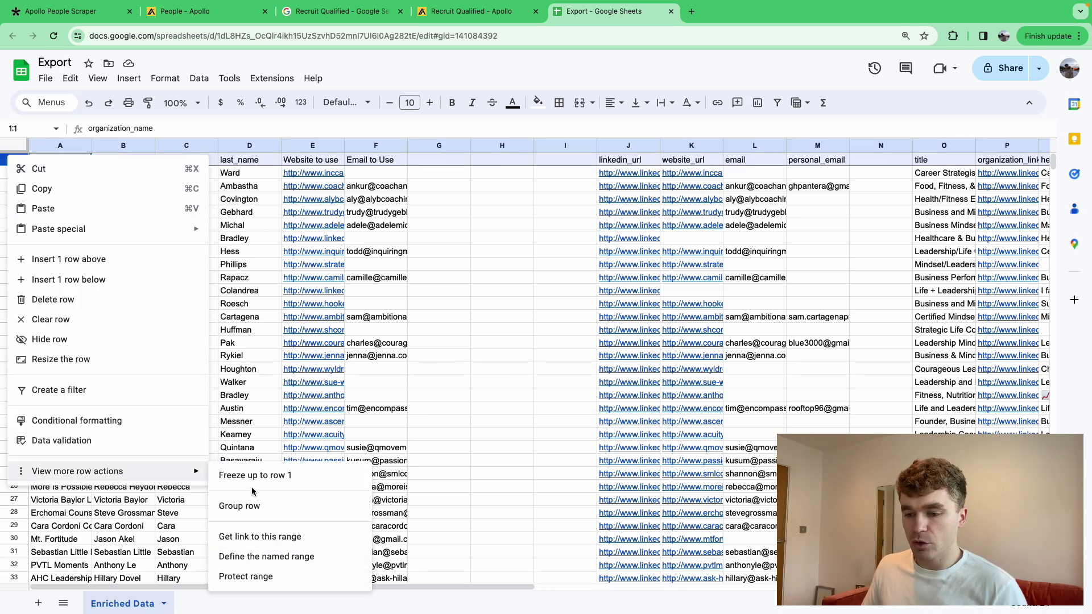
click(255, 476)
click(490, 332)
click(392, 241)
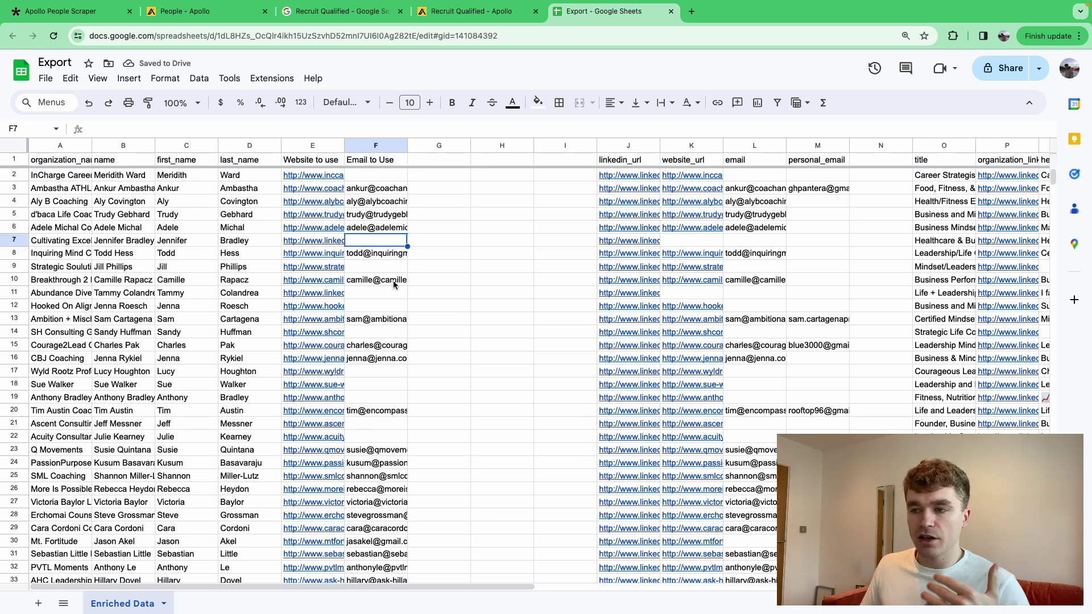
Step: Remove duplicate rows across the whole sheet, analysing only column F, the Email to Use column
click(16, 147)
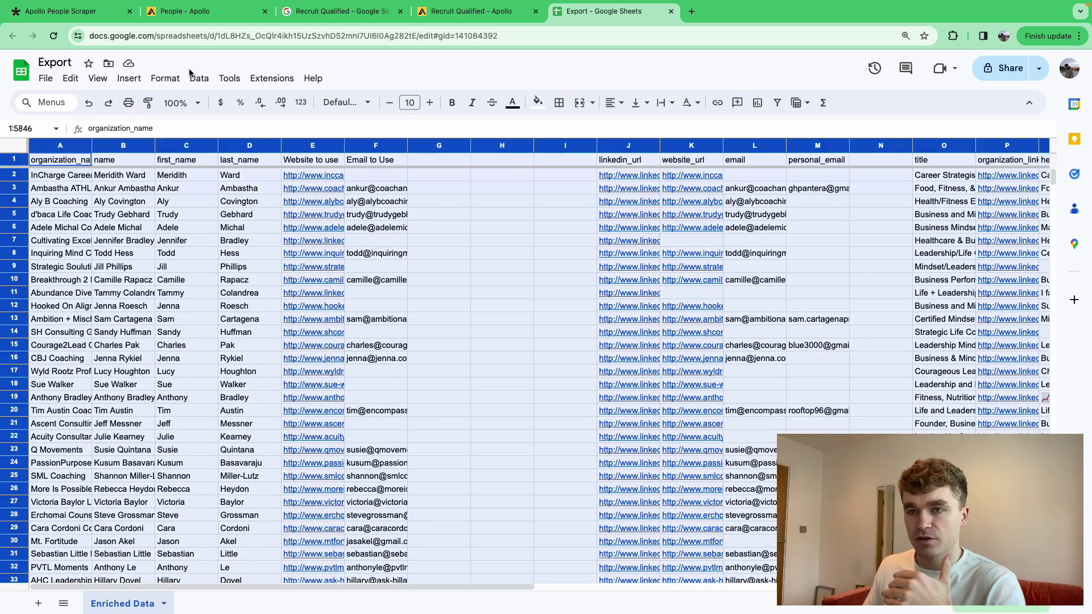
click(199, 78)
mouse_move(277, 362)
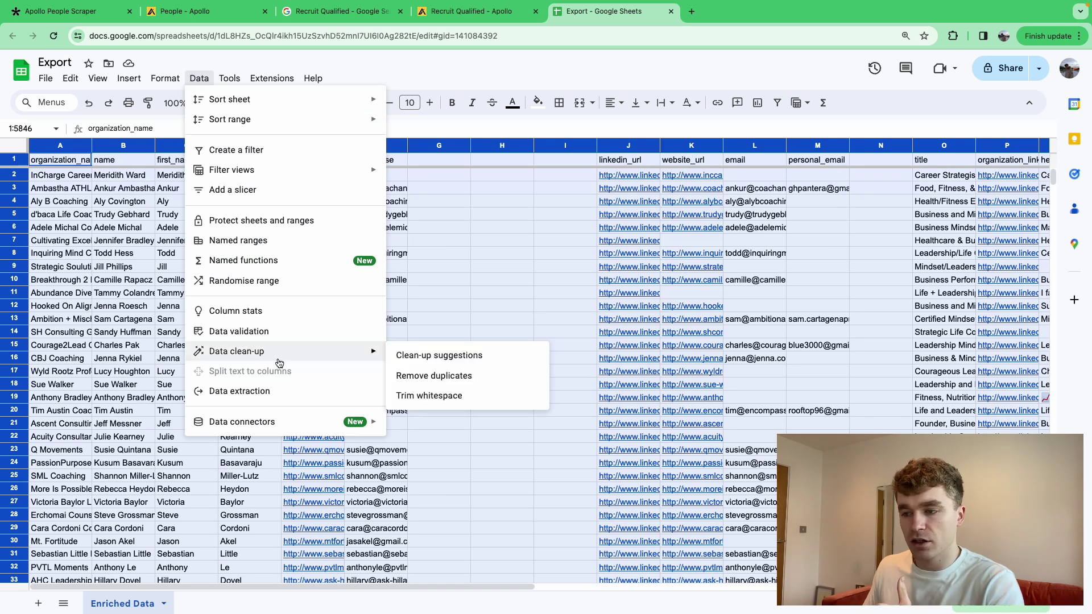
click(432, 373)
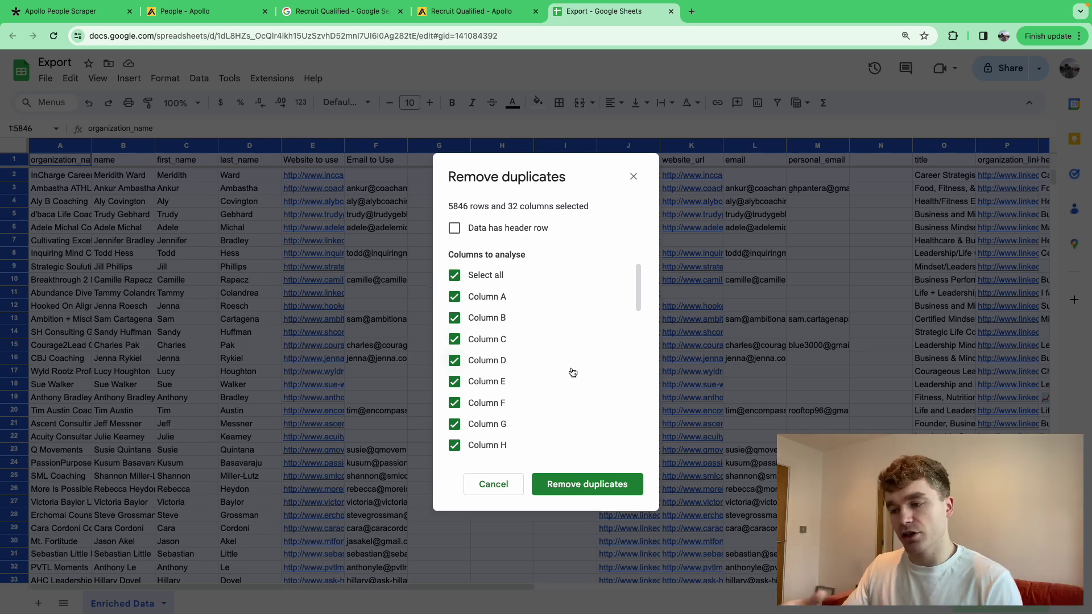
click(455, 276)
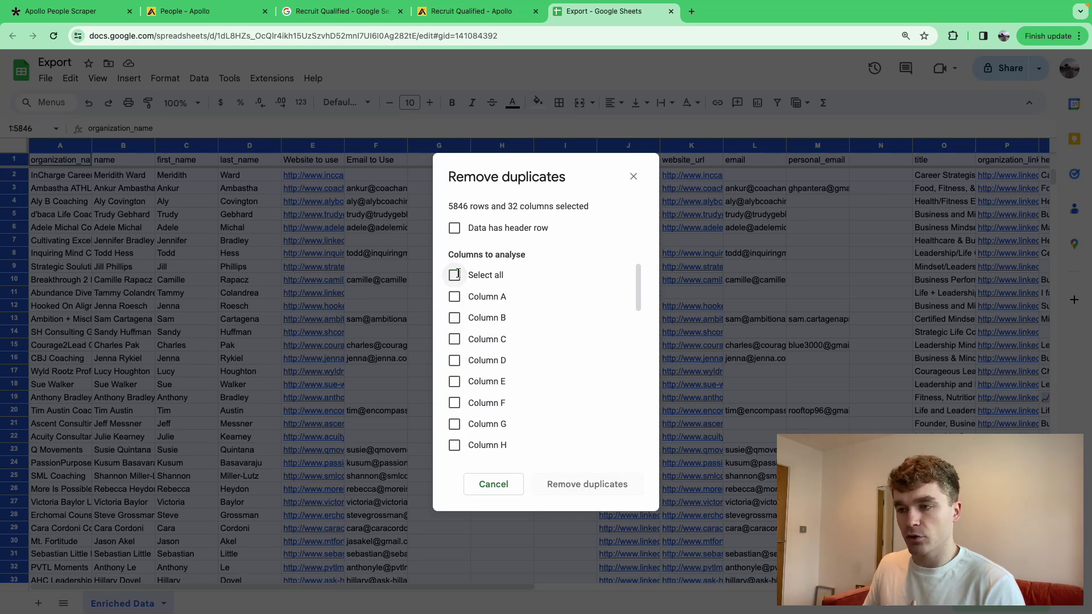
click(454, 402)
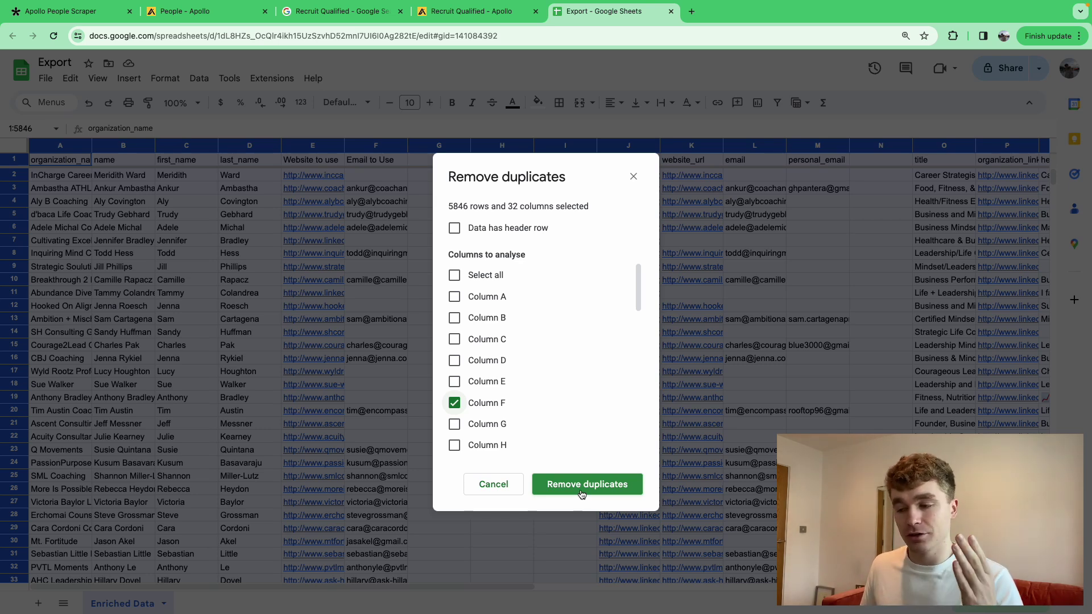
click(583, 485)
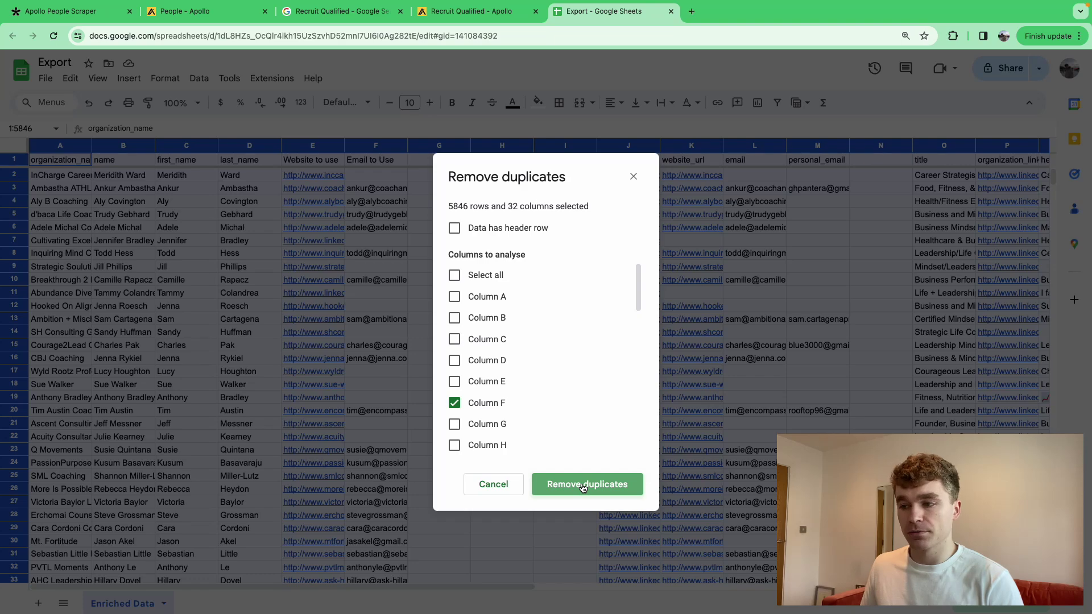
click(670, 371)
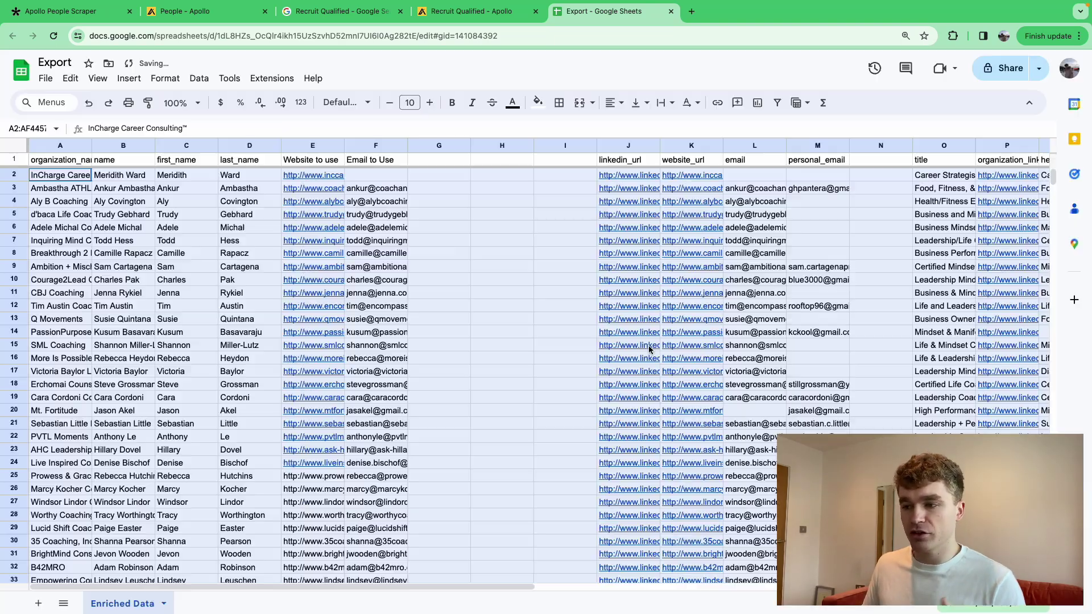
Step: Delete row 2, the lead without an address in Email to Use
click(429, 179)
click(397, 176)
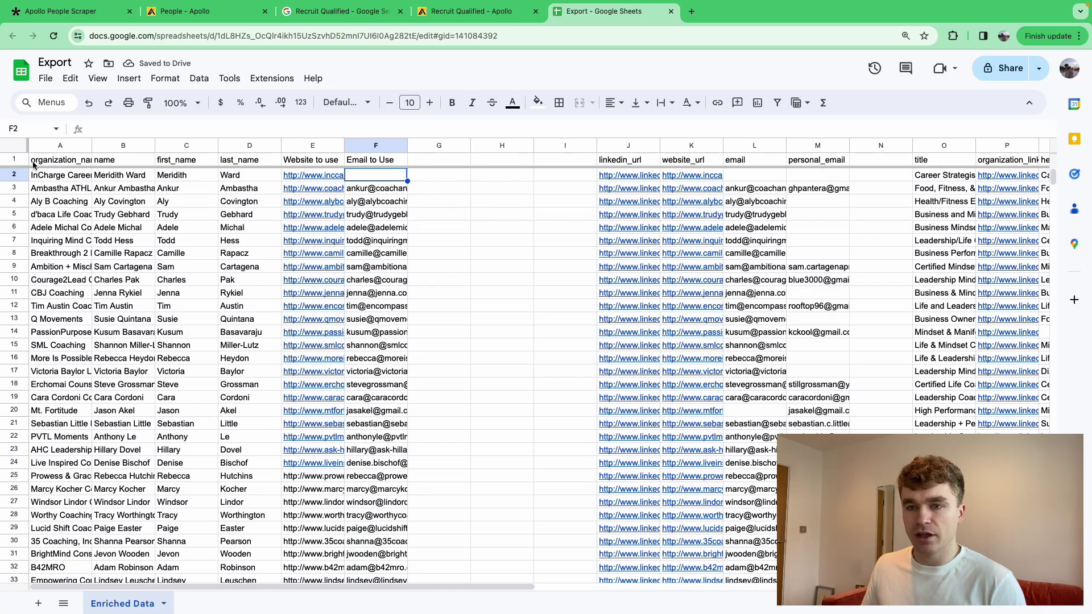
click(6, 175)
right_click(6, 175)
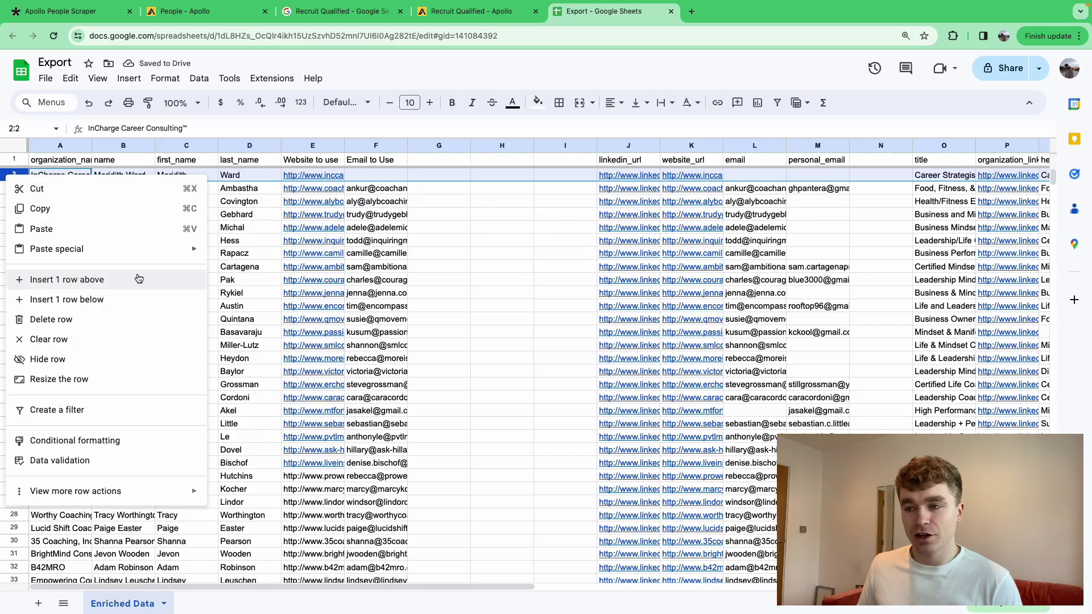
click(51, 320)
click(462, 267)
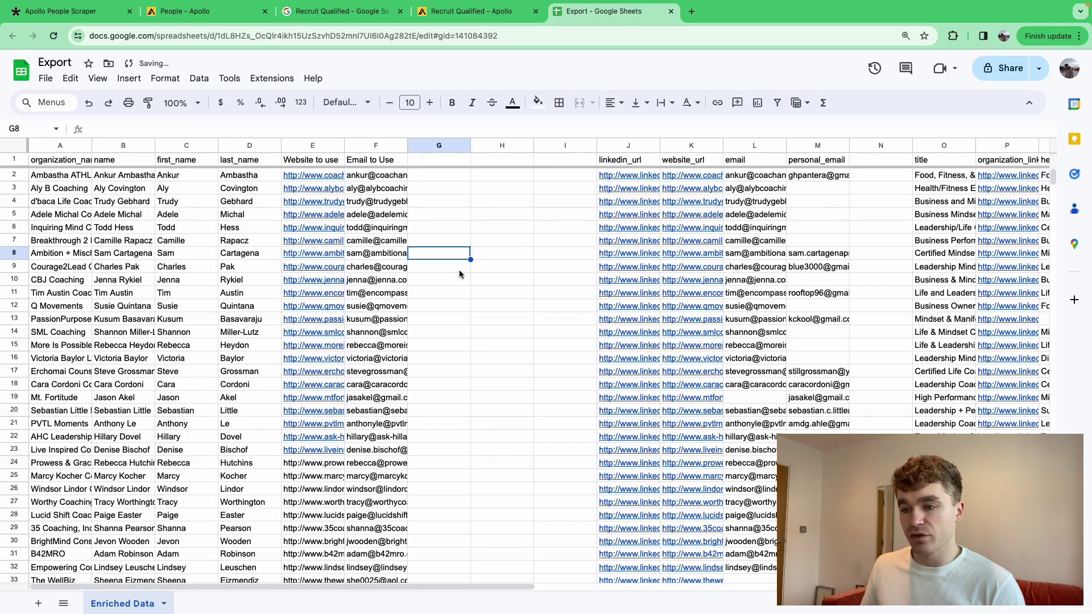
Step: Remove duplicate rows across the whole sheet, analysing only column E, the Website to use column
scroll(425, 312, down, 20)
scroll(391, 351, down, 20)
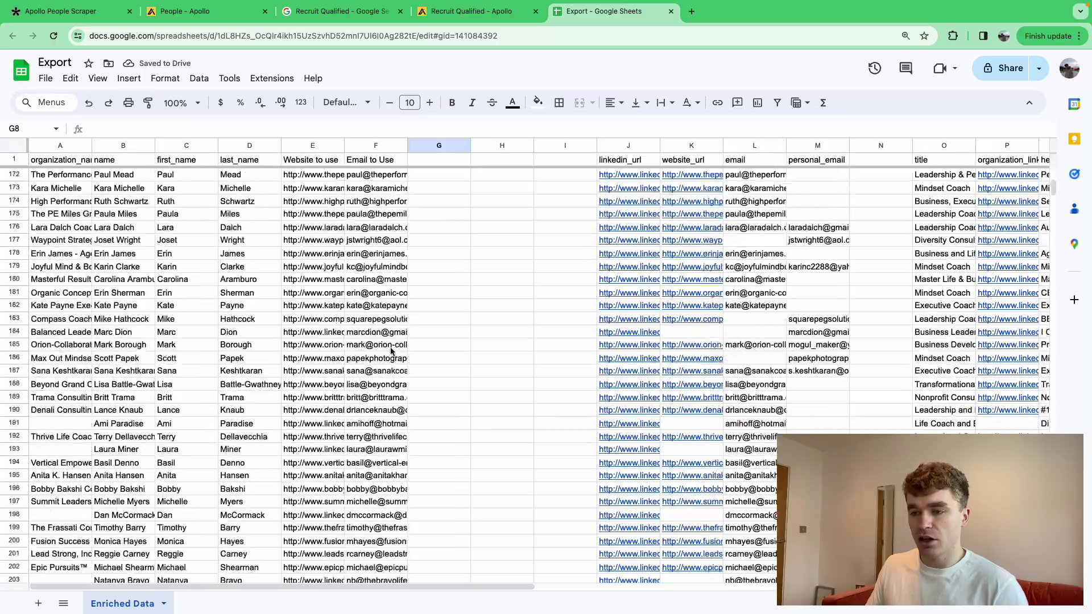
scroll(391, 351, down, 20)
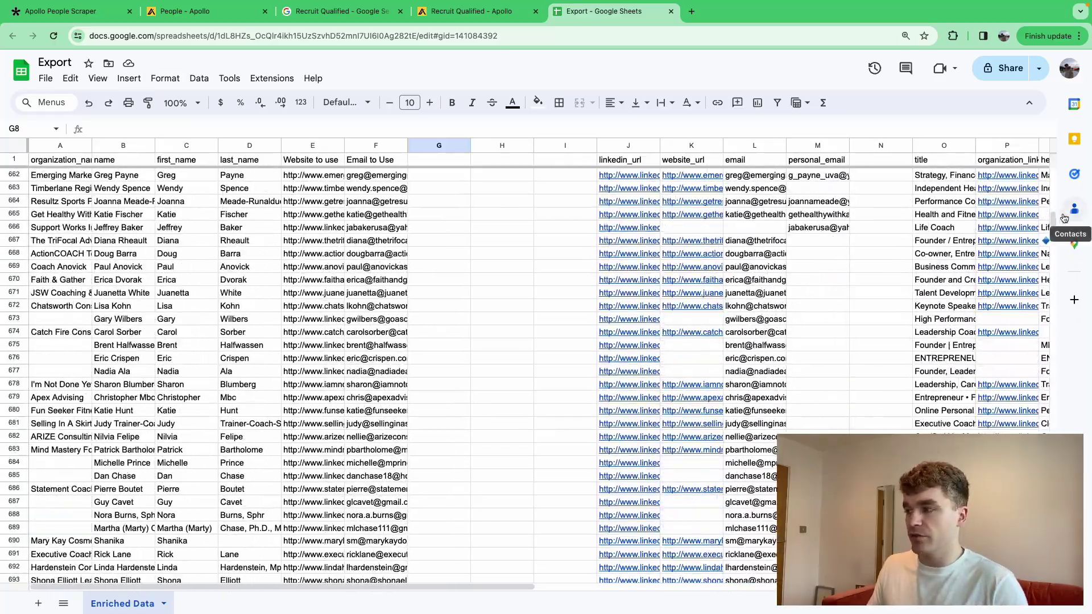
drag(1054, 220, 1053, 170)
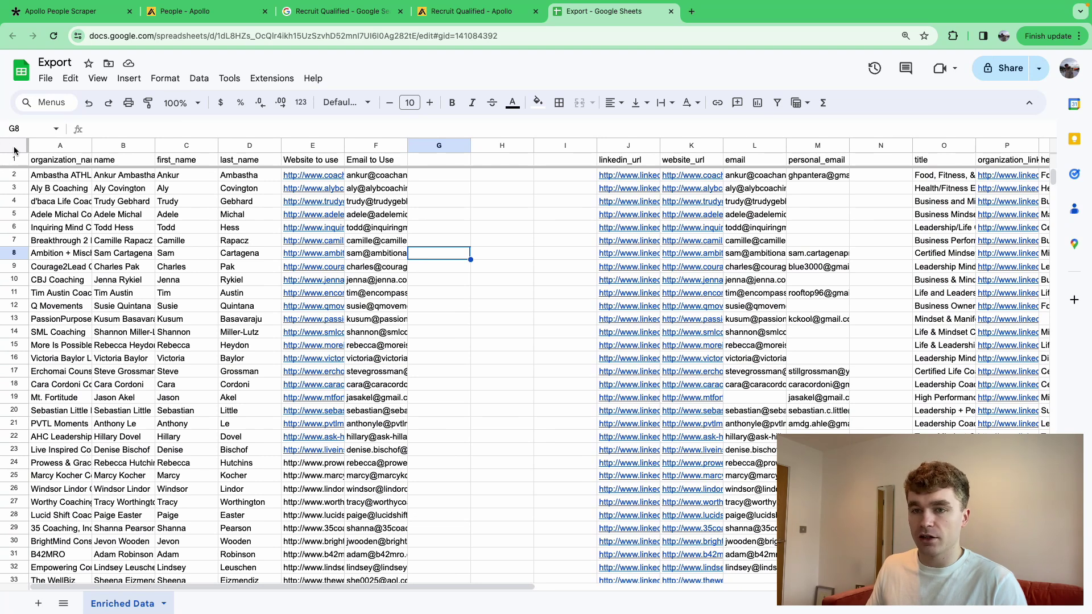
click(15, 148)
click(199, 77)
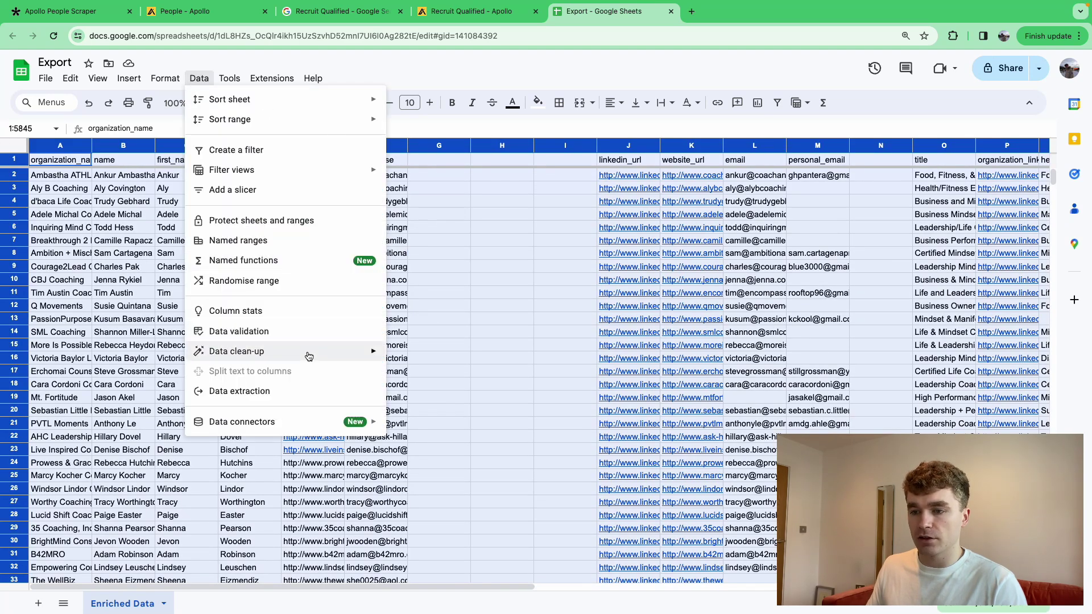
mouse_move(310, 352)
click(489, 374)
click(454, 275)
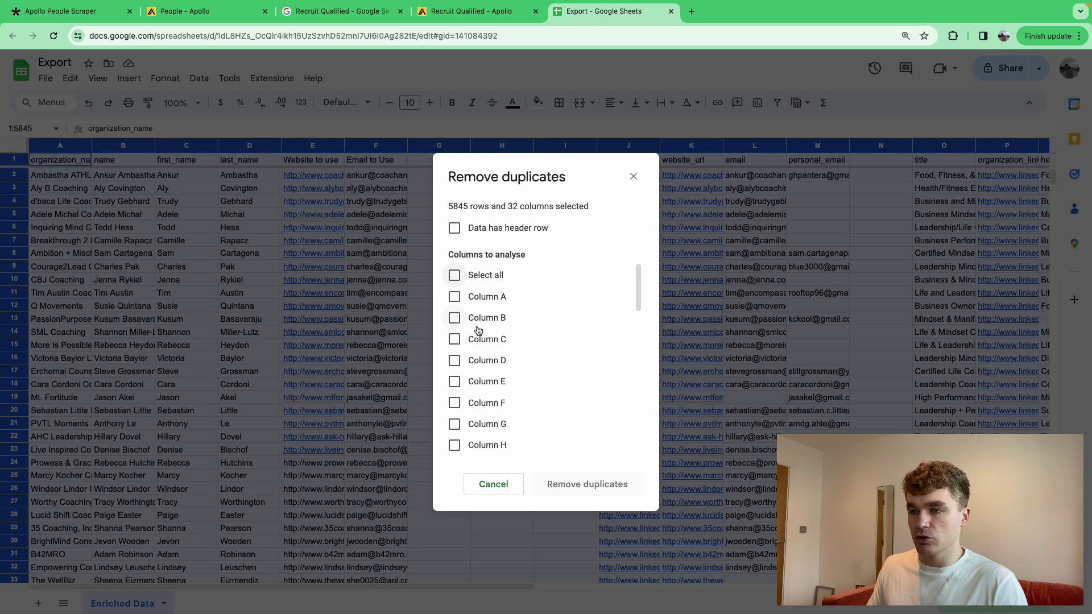
click(455, 382)
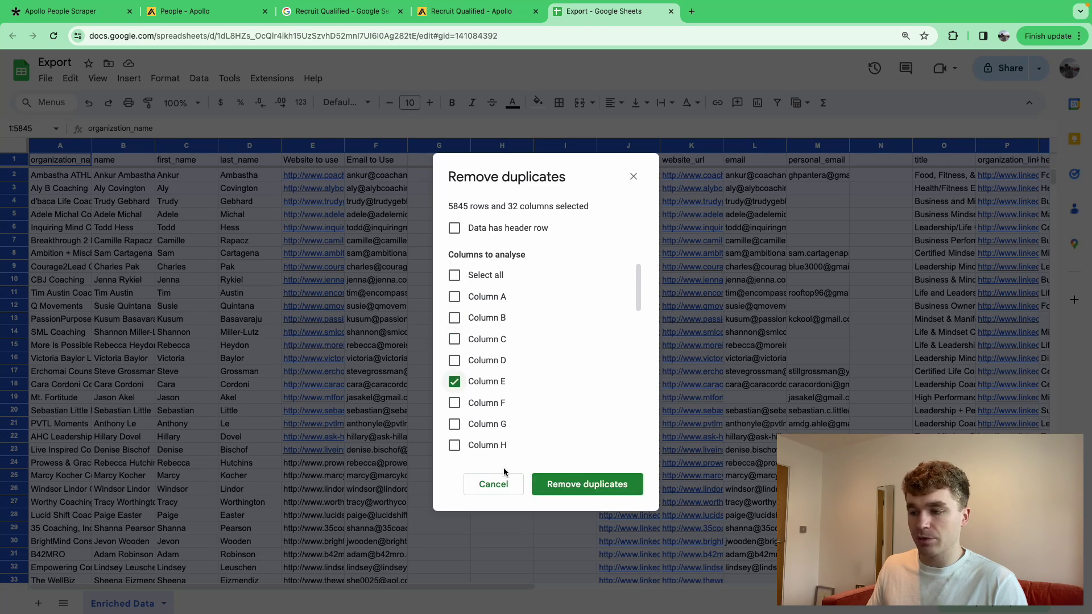
click(551, 484)
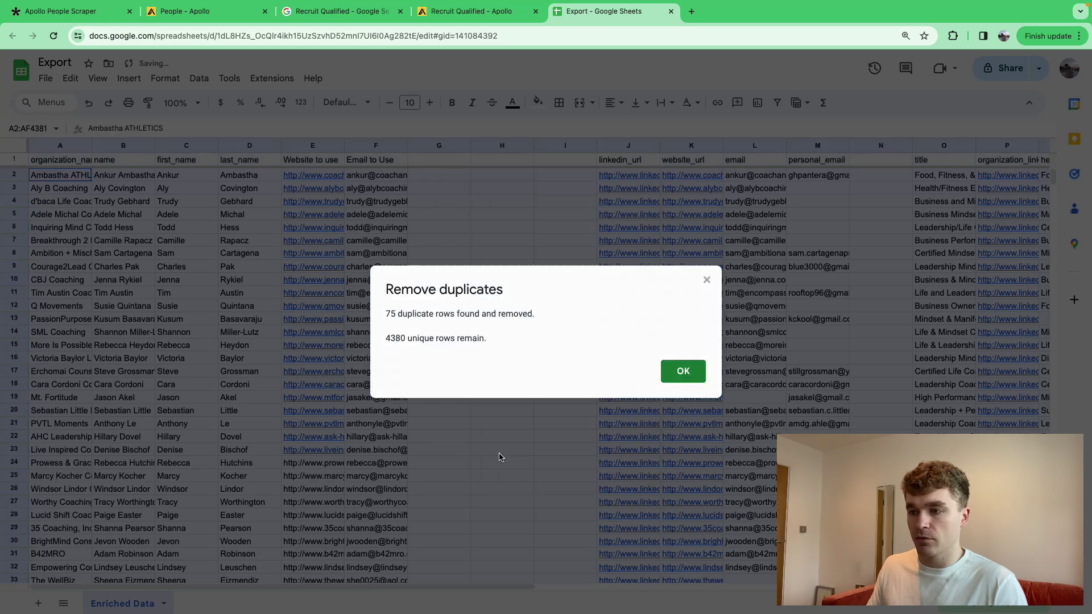
click(701, 376)
click(489, 318)
Step: Duplicate the Export sheet's browser tab and place the copy in a separate window side by side with the original
mouse_move(1055, 183)
mouse_down()
mouse_move(1060, 475)
mouse_move(1054, 171)
mouse_up()
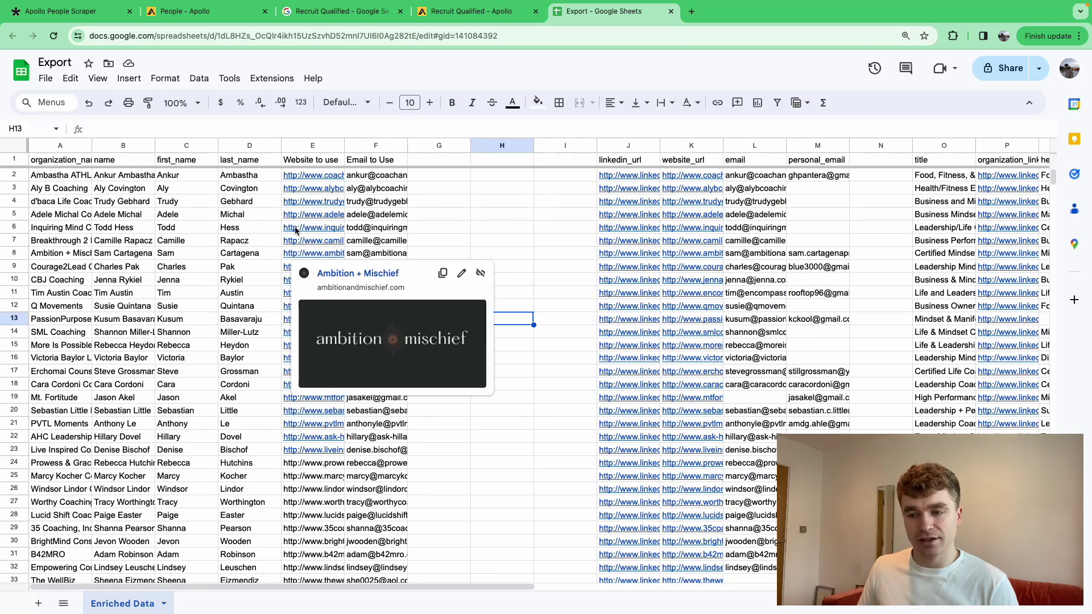
right_click(604, 10)
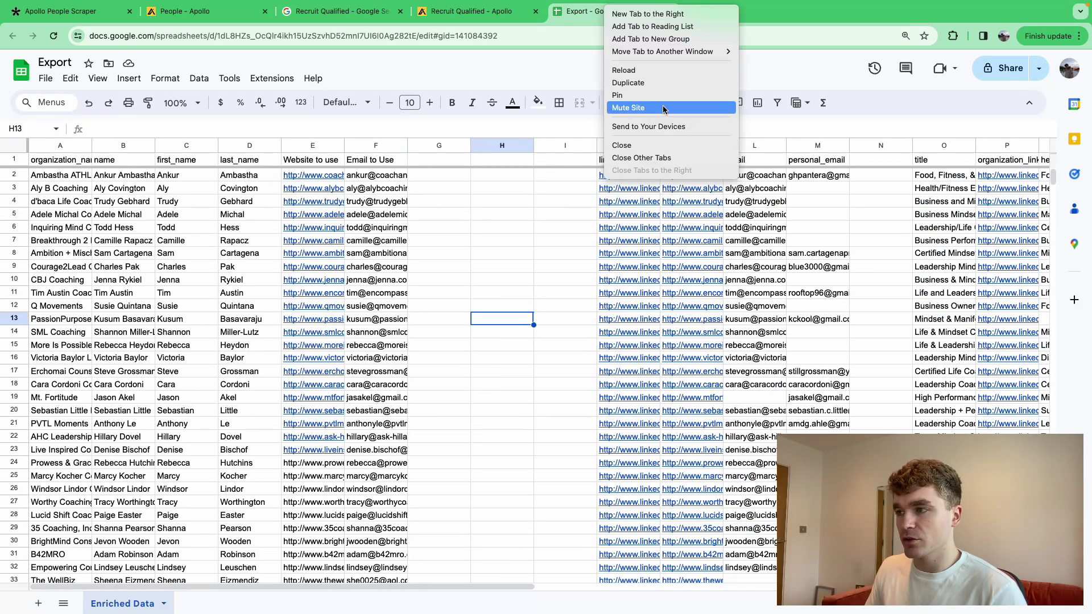
click(651, 87)
drag(736, 12, 462, 304)
click(651, 227)
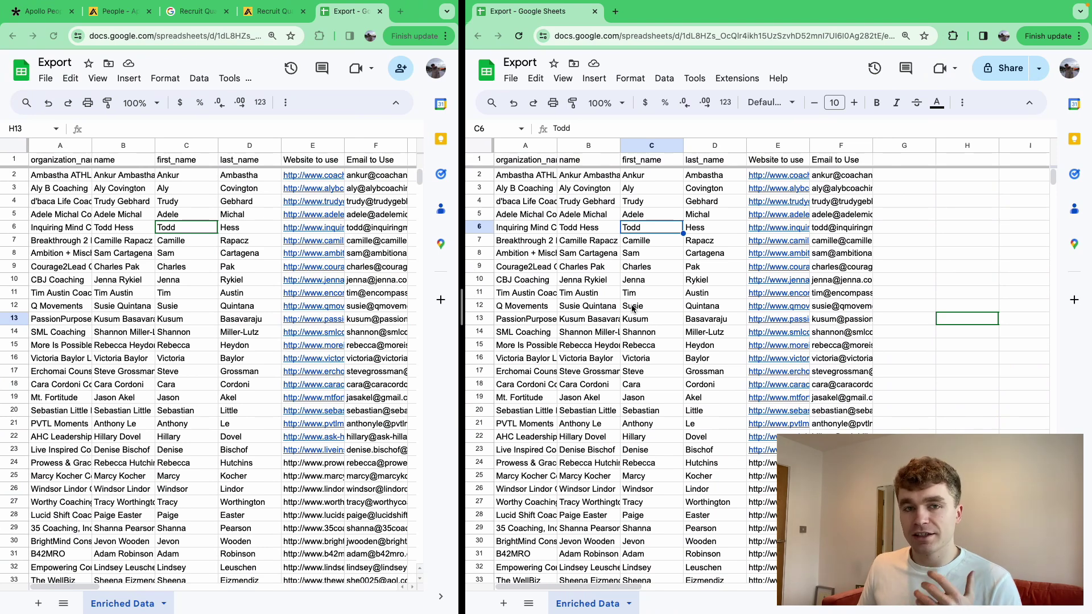
Step: Clear the first_name cell C11 in the original window and undo the deletion
click(639, 345)
click(202, 292)
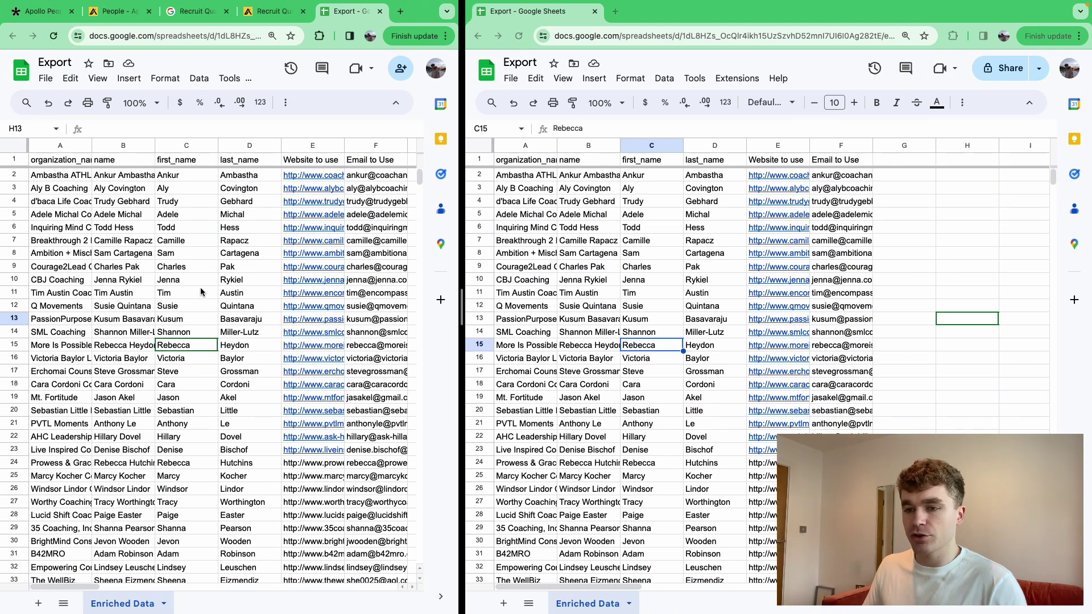
click(199, 294)
key(Delete)
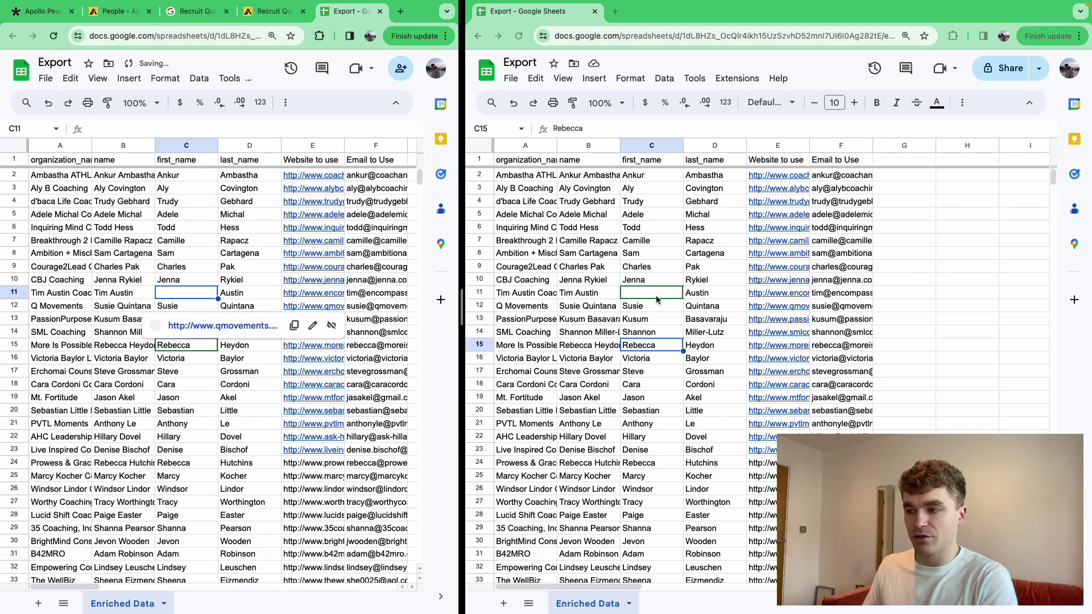
key(super+z)
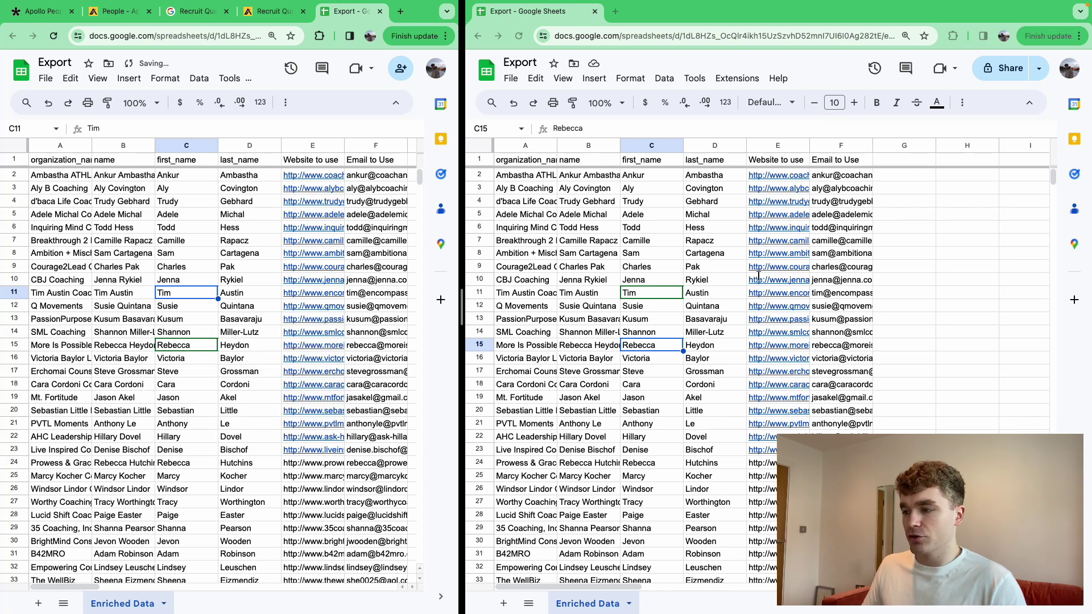
Step: Open the website links in cells E2:E5 together from the duplicate sheet window
drag(778, 180, 778, 210)
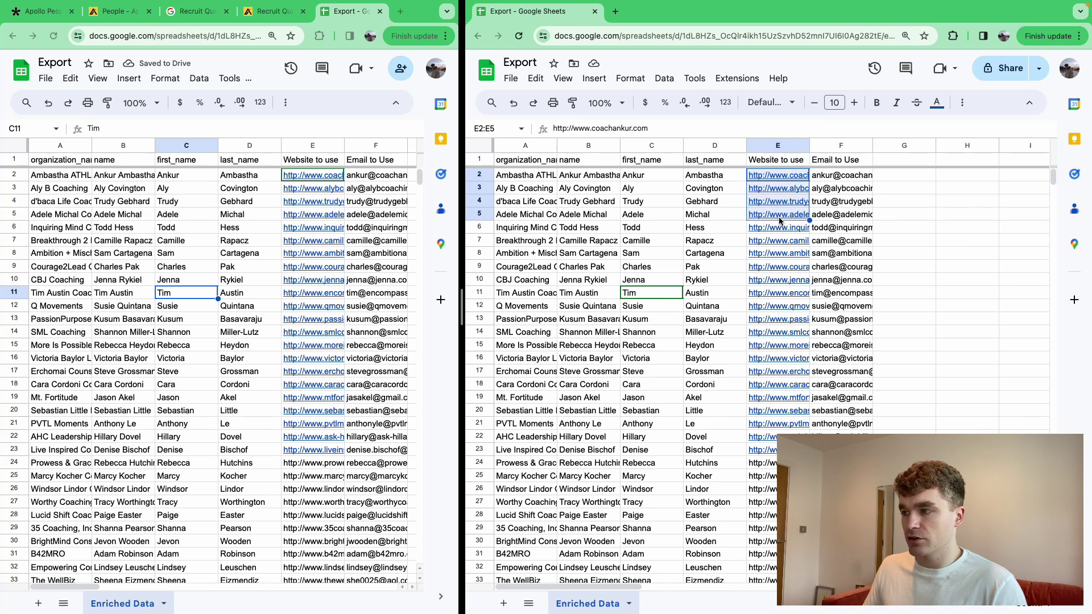
right_click(779, 220)
mouse_move(859, 609)
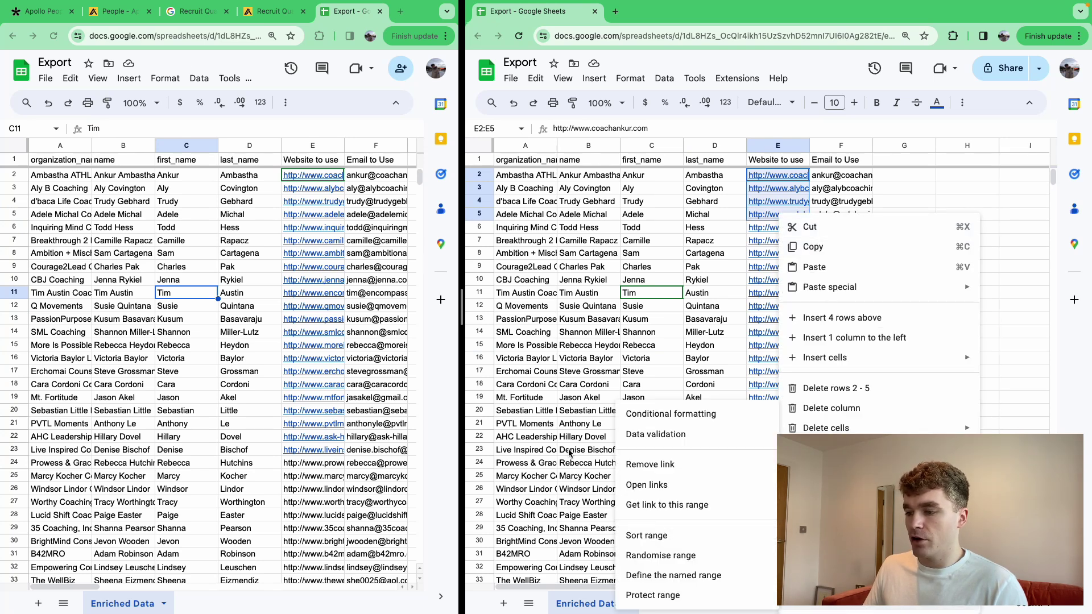
click(644, 485)
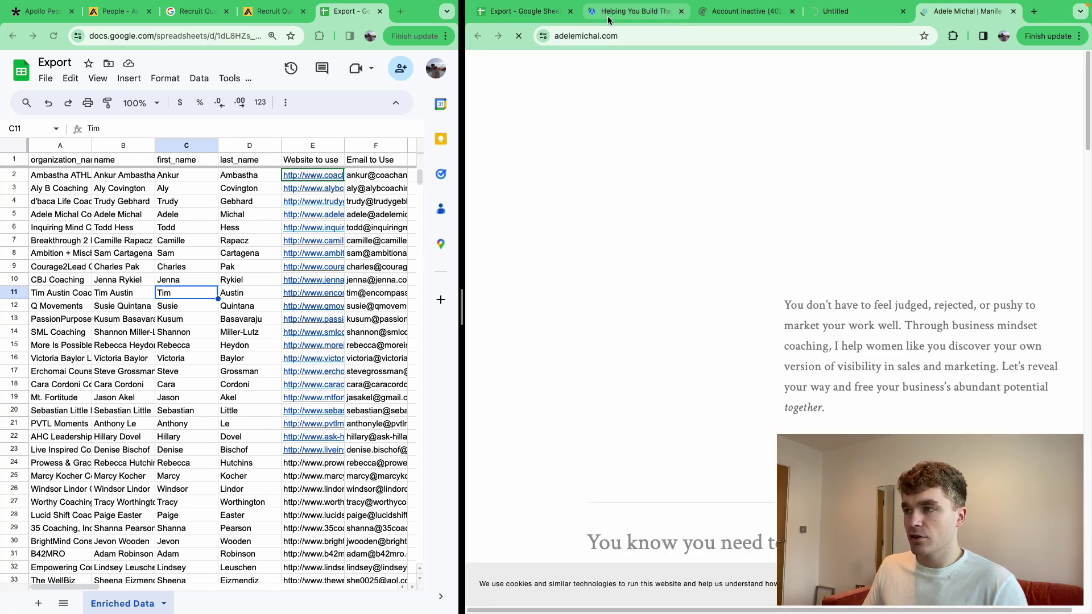
Step: Check the website opened for the first lead and close its tab
click(607, 16)
click(517, 12)
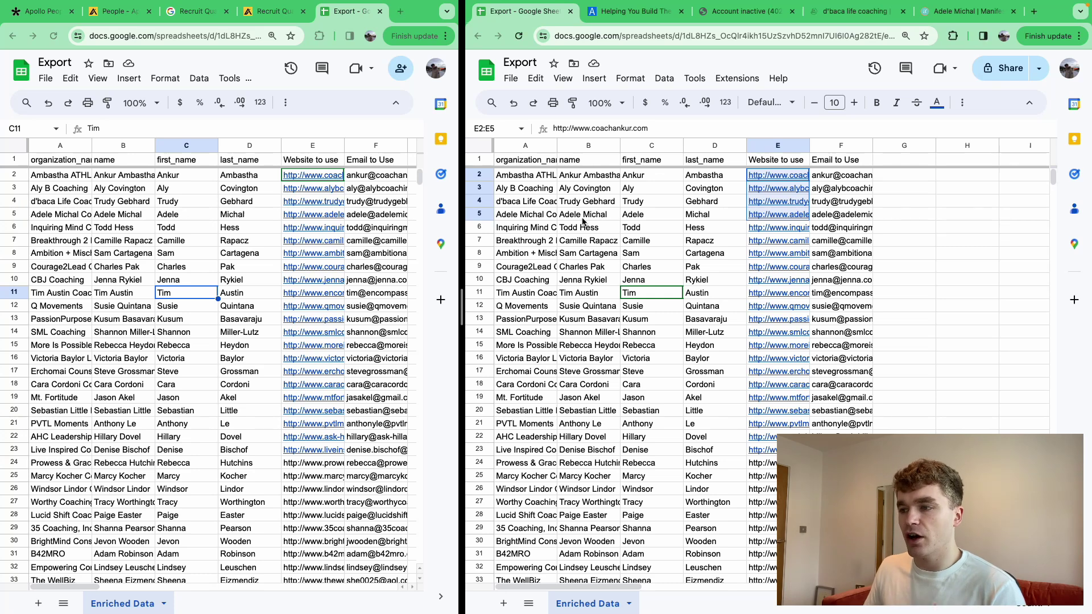
click(550, 190)
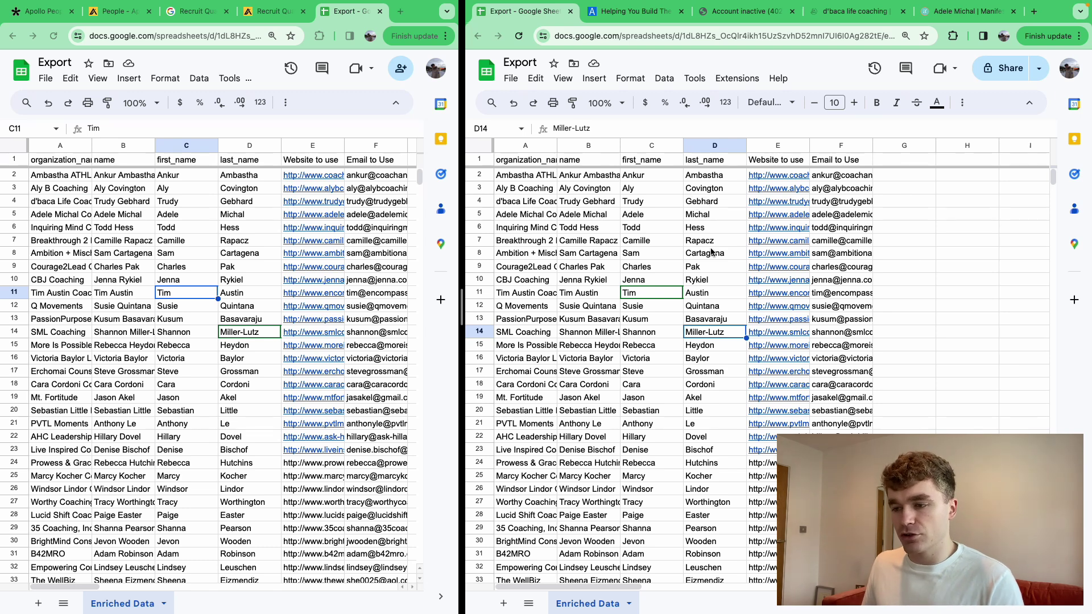
click(587, 218)
click(550, 242)
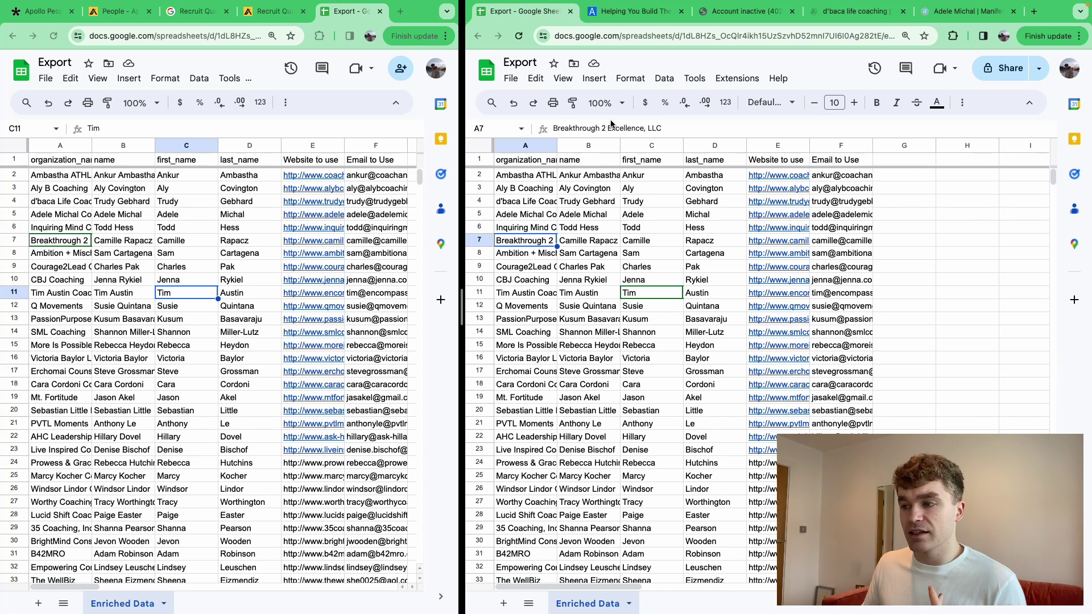
click(645, 12)
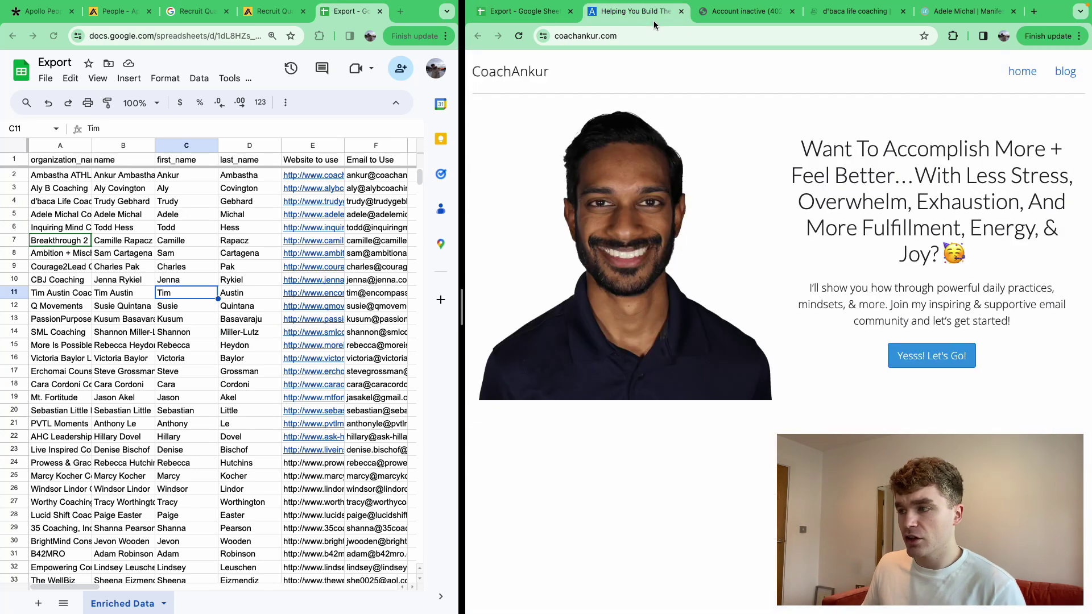
click(681, 11)
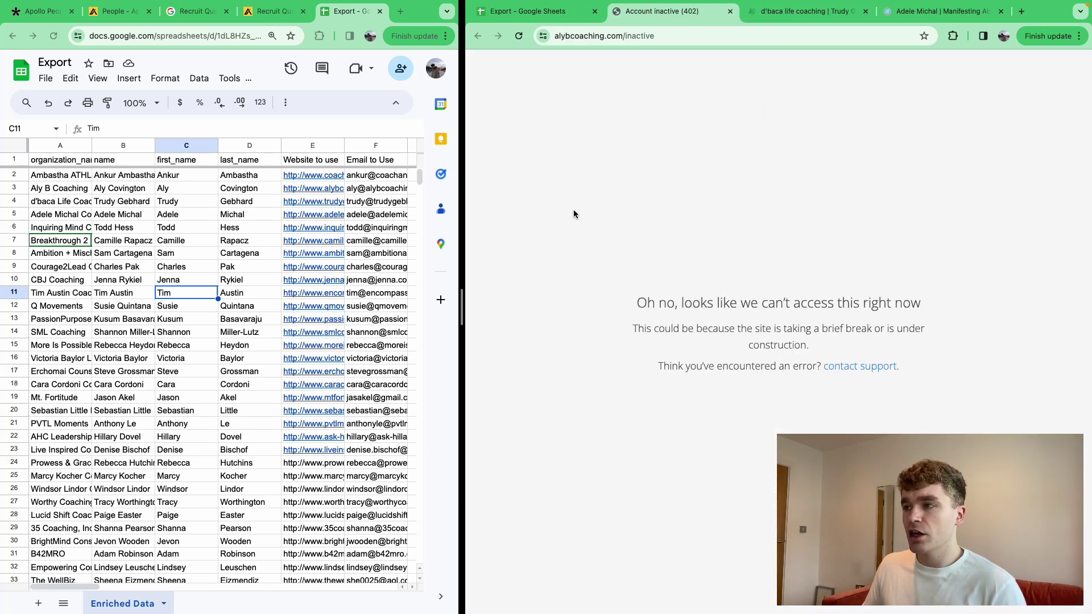
Step: Delete row 3, the lead whose website is inactive, from the original sheet and close that website's tab
click(112, 199)
click(91, 193)
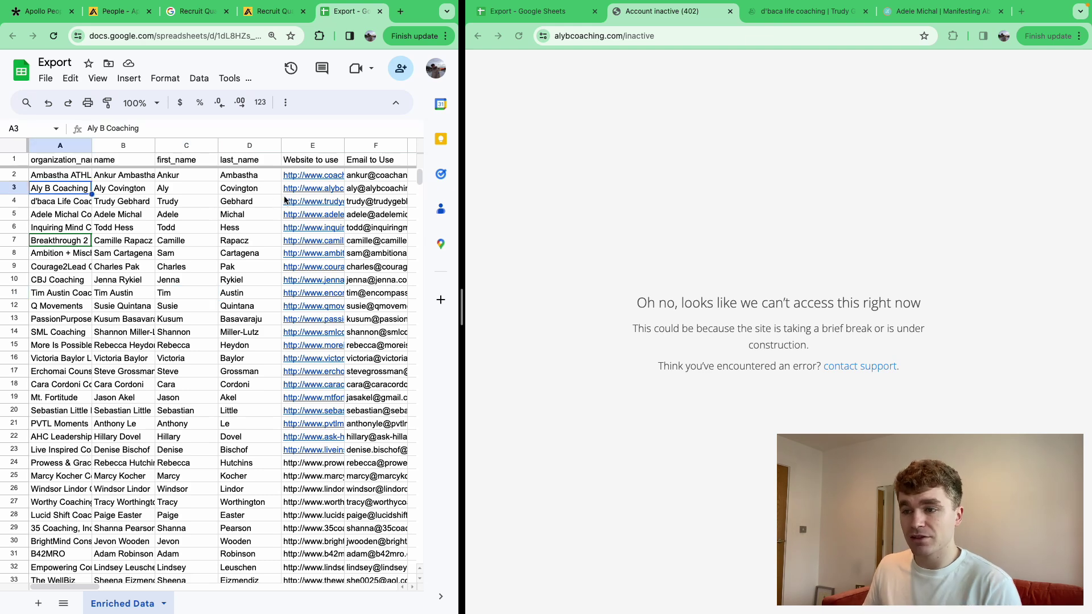
click(291, 193)
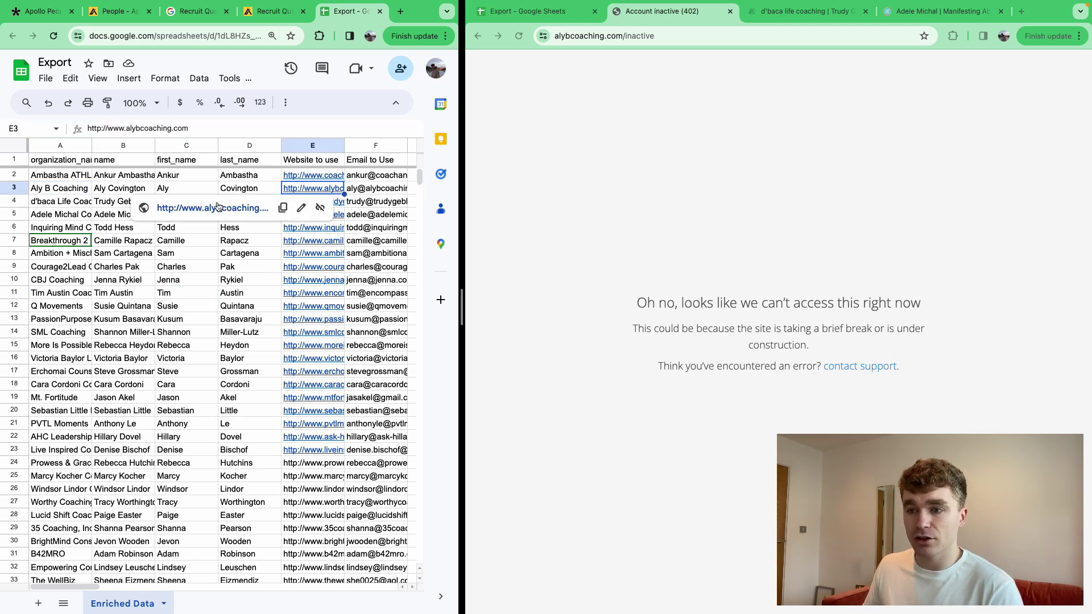
click(40, 175)
click(16, 188)
right_click(16, 187)
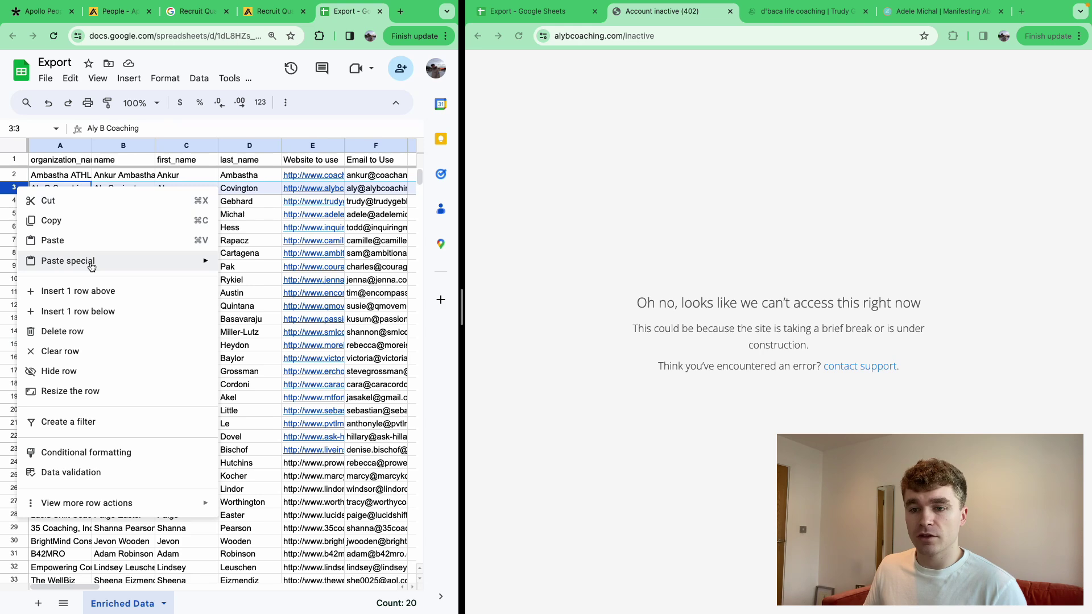
click(80, 327)
click(207, 216)
click(731, 10)
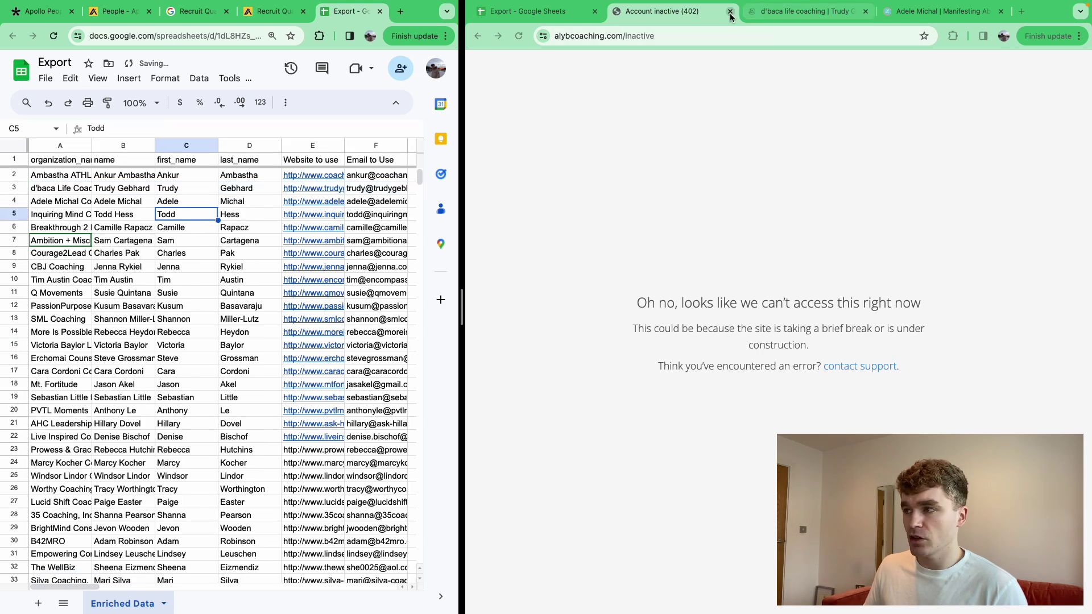
Step: Close the remaining lead website tabs and fill the lead in A4:F4 with light green
click(731, 11)
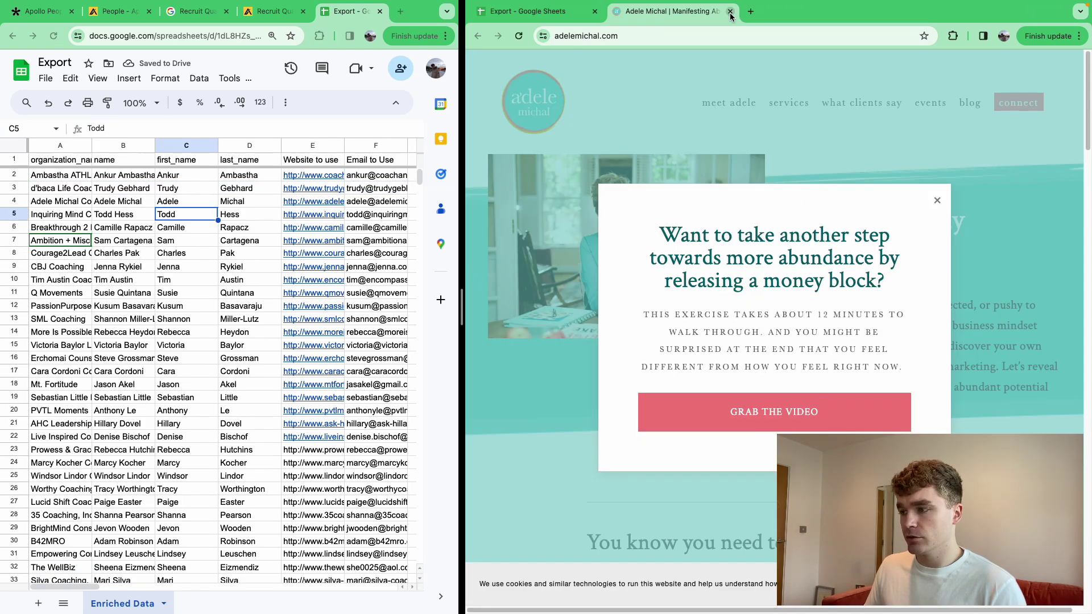
click(730, 11)
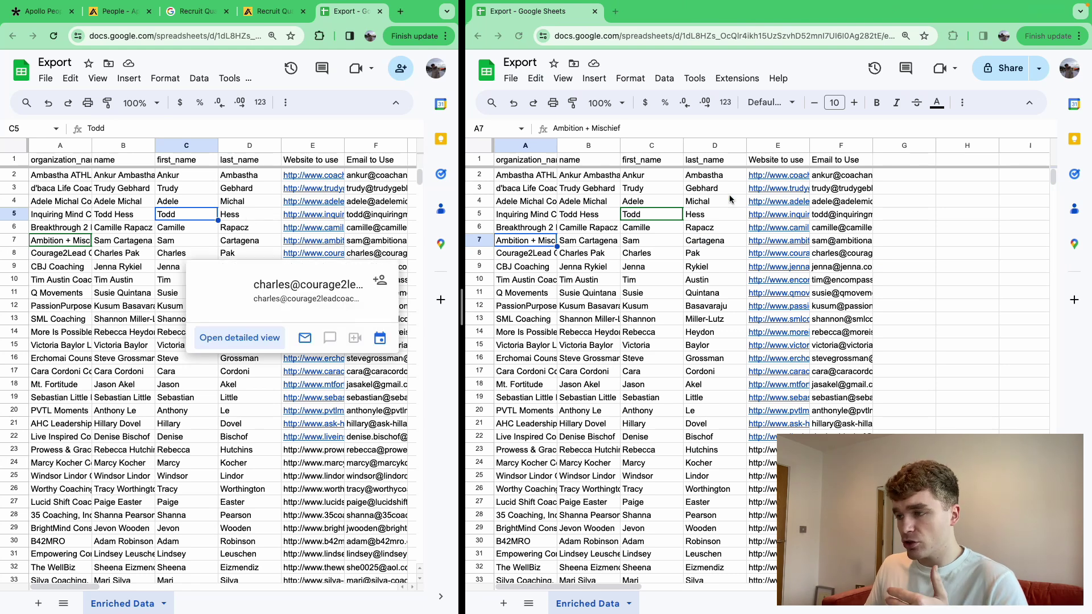
mouse_move(517, 205)
mouse_down()
mouse_move(852, 200)
mouse_move(521, 201)
mouse_up()
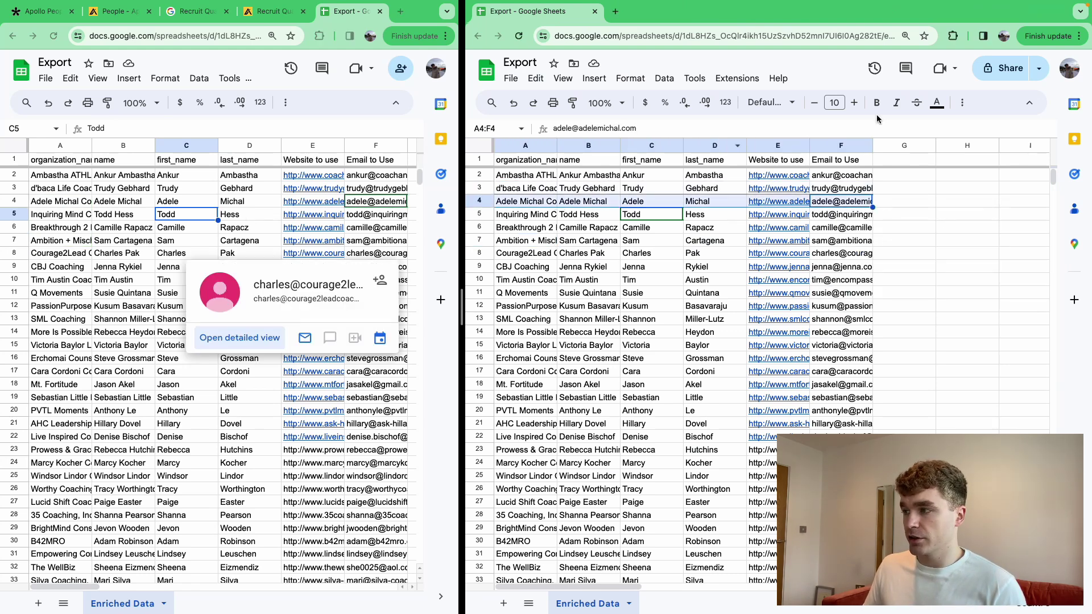
click(677, 129)
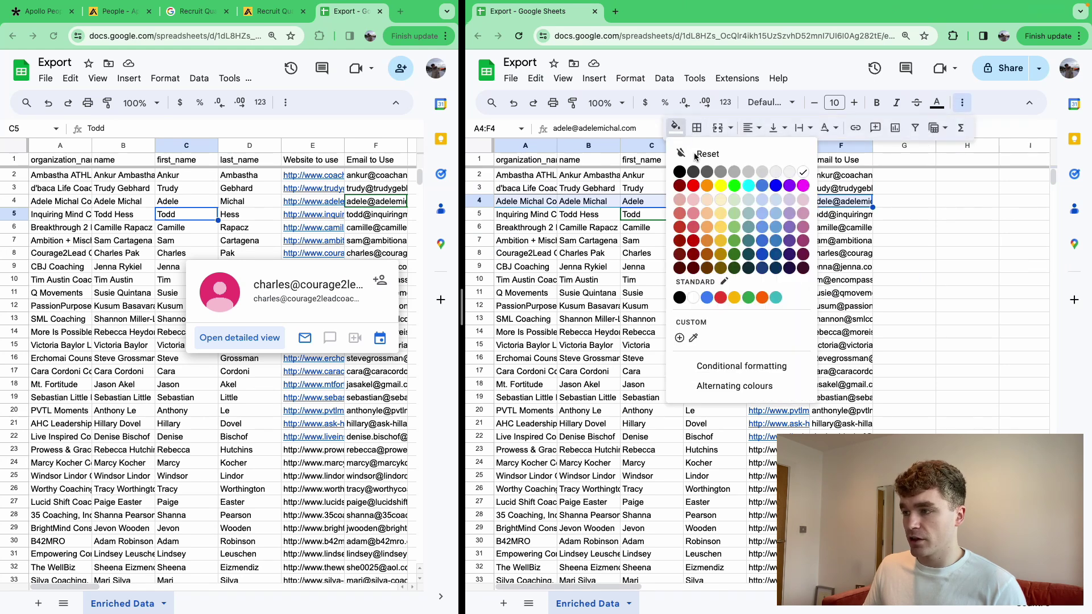
click(734, 200)
click(552, 242)
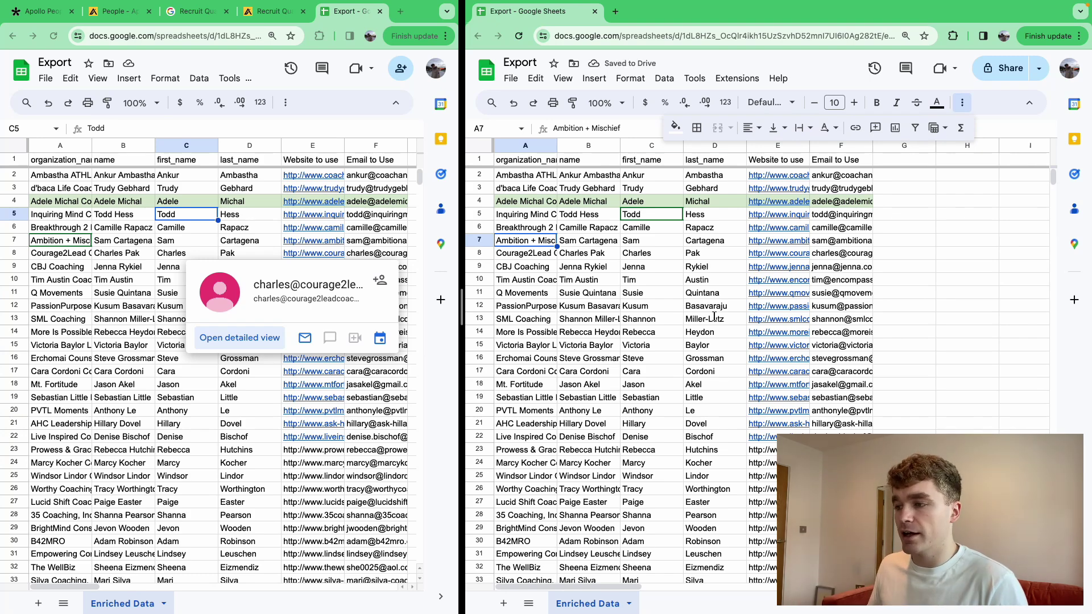
Step: Close the duplicate sheet window to return to the single full-width sheet
scroll(714, 316, down, 7)
scroll(649, 196, up, 7)
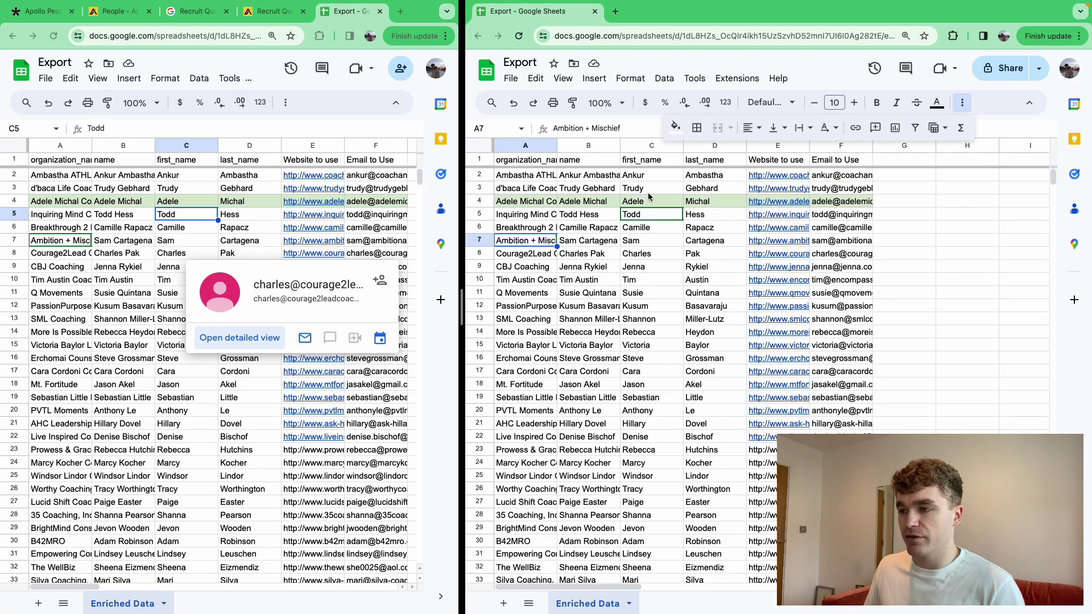
click(595, 10)
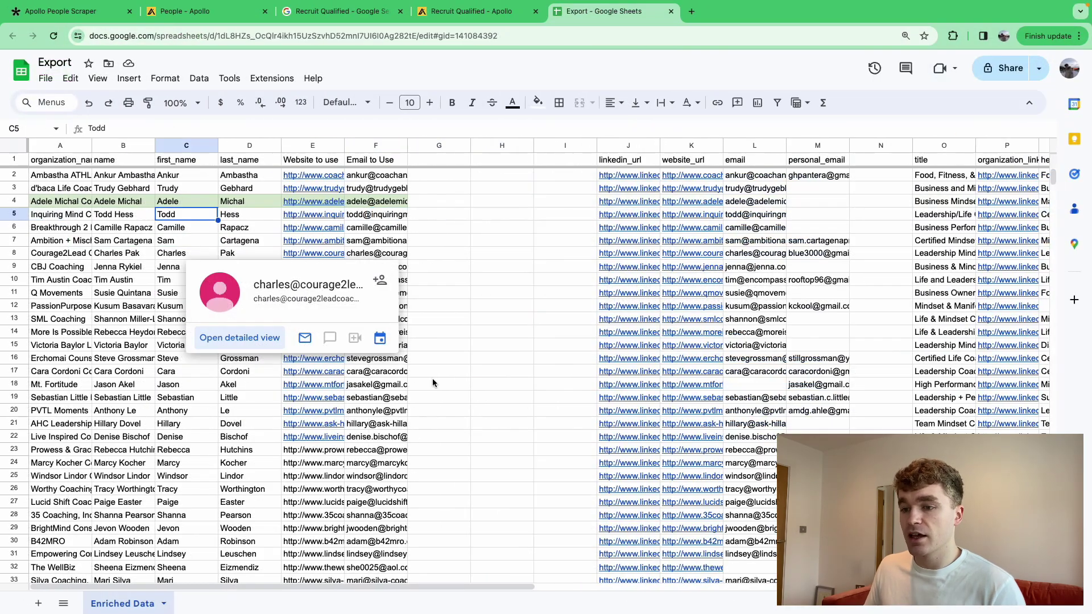
Step: Examine the organization_name column for blank entries and company names that need cleaning
scroll(433, 383, down, 5)
click(197, 426)
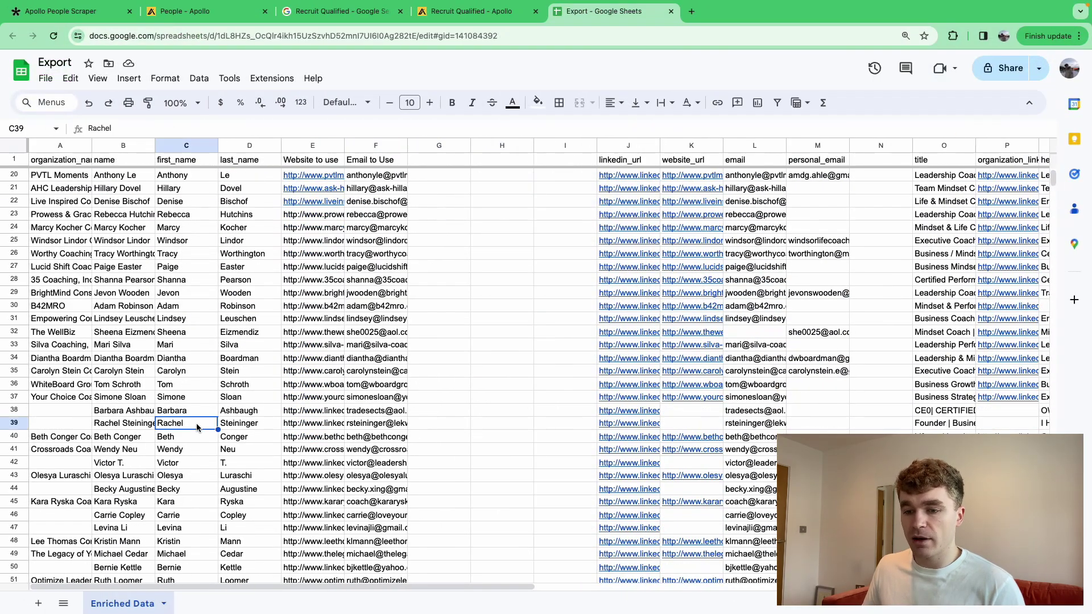
click(104, 413)
click(59, 410)
scroll(202, 398, down, 5)
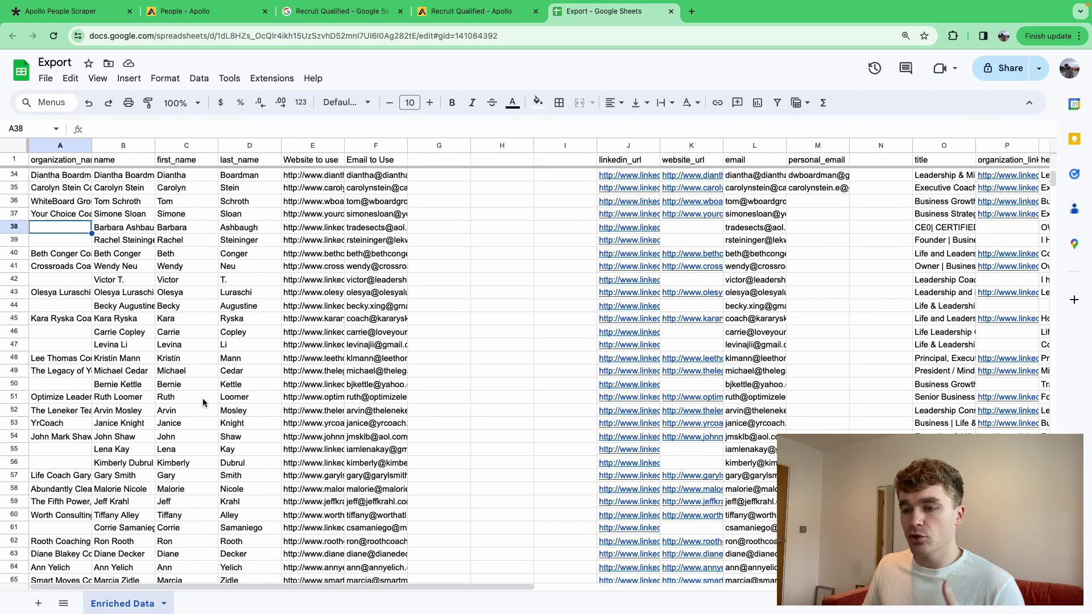
scroll(203, 398, up, 3)
scroll(135, 349, up, 8)
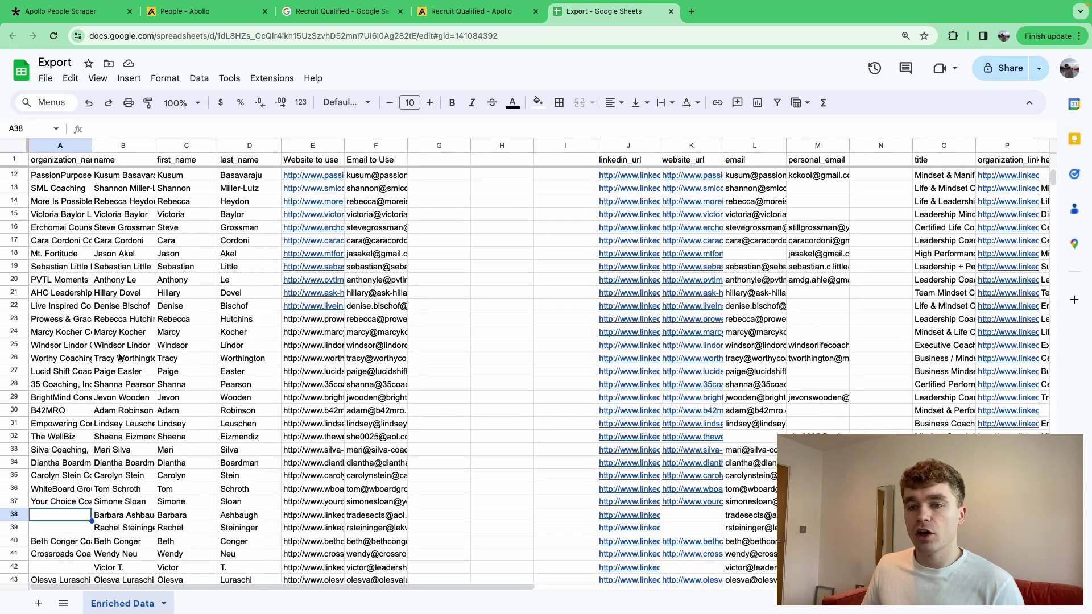
click(50, 267)
click(55, 281)
click(57, 332)
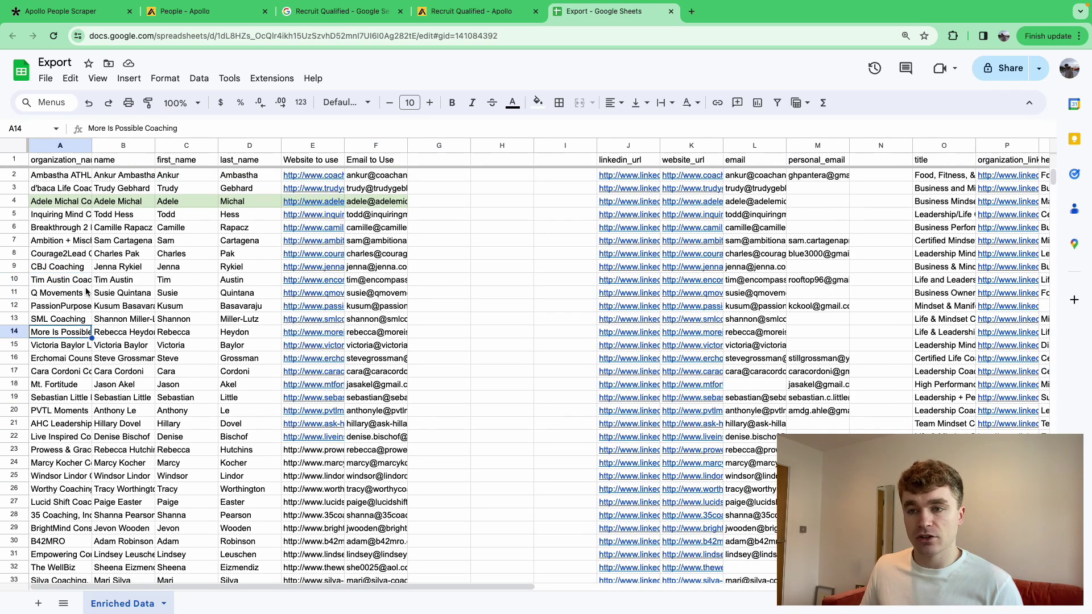
Step: Widen the organization_name column and remove ", LLC" from the company name in A6
drag(91, 145, 167, 146)
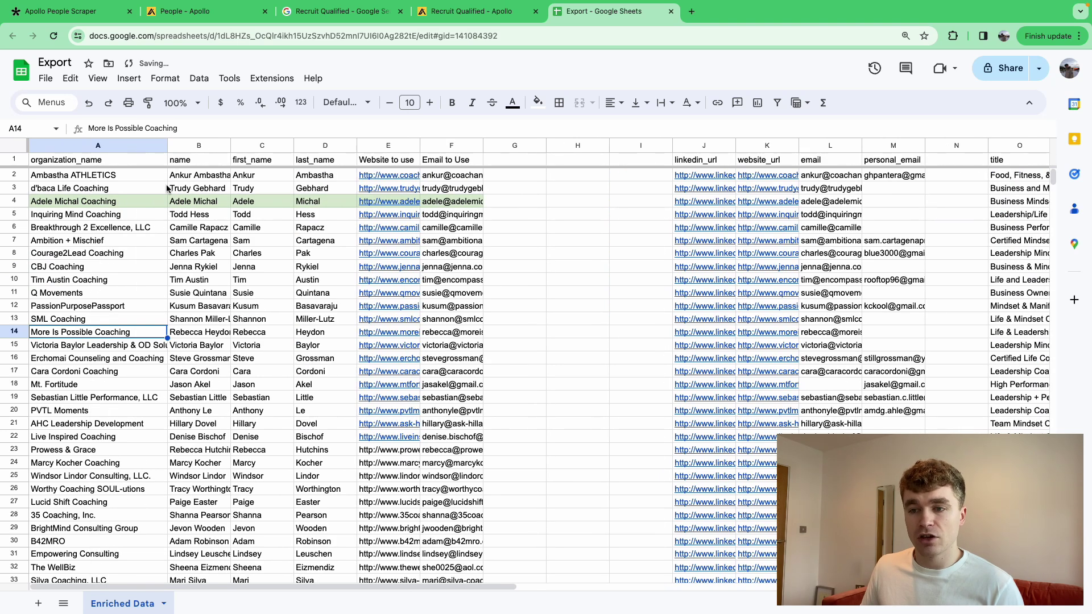
click(117, 228)
double_click(117, 228)
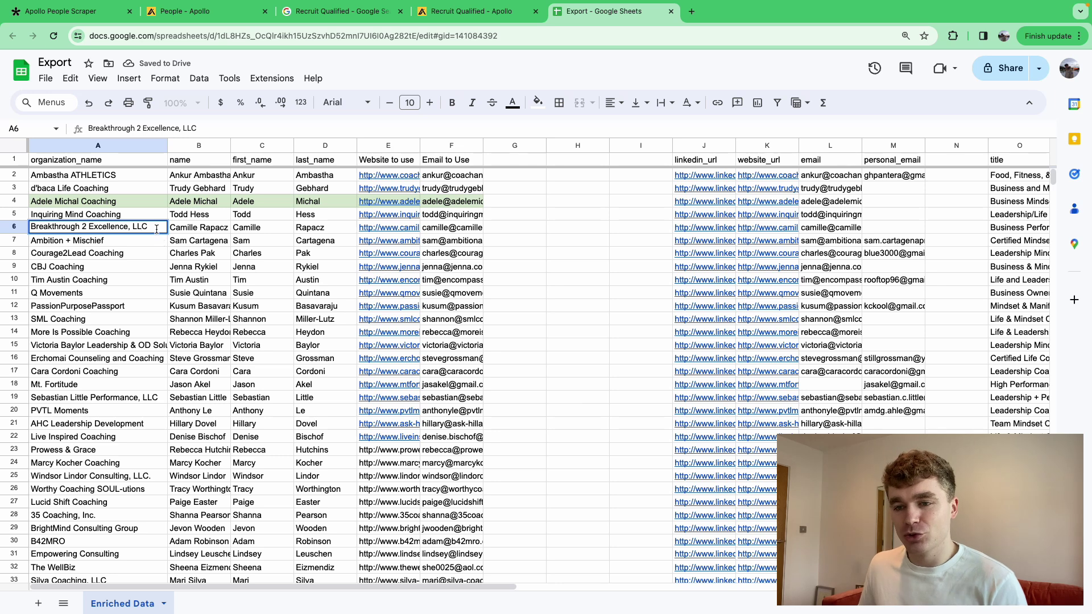
click(165, 235)
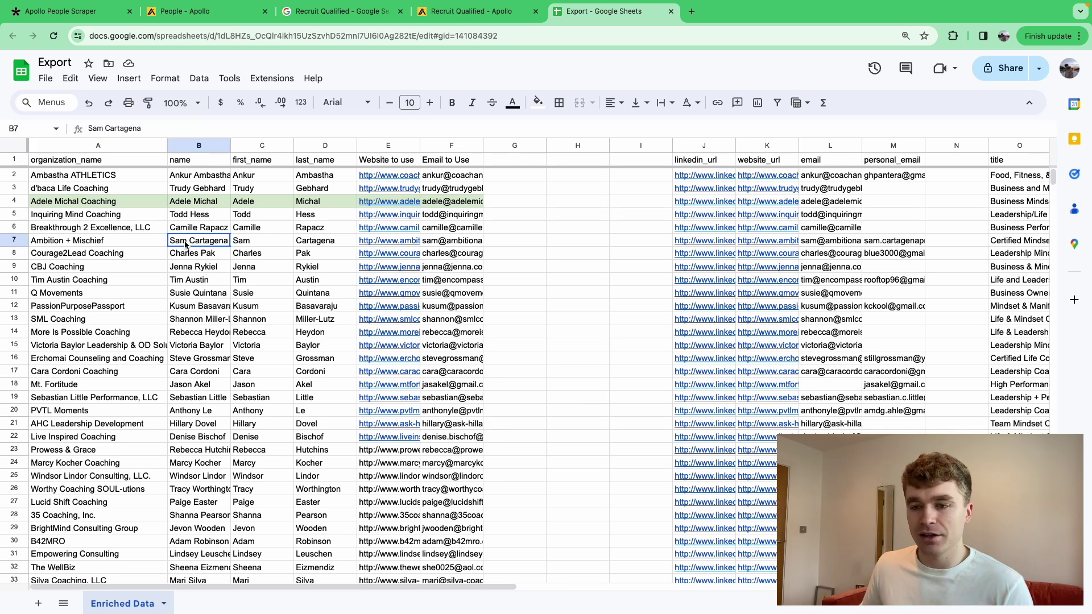
double_click(146, 233)
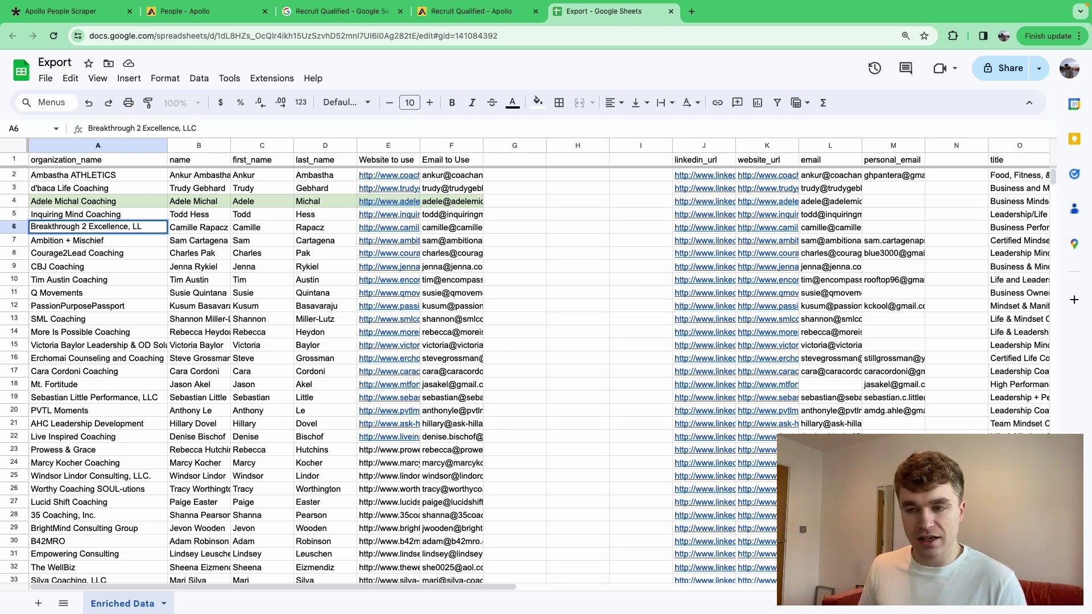
key(BackSpace)
key(Return)
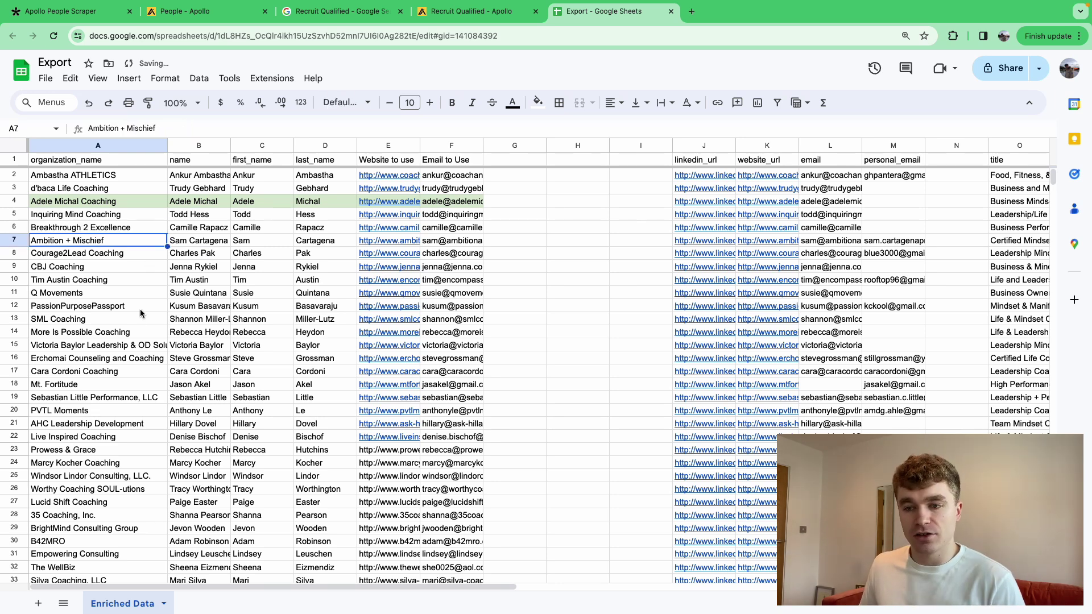
Step: Check the full company names in cells A15 and A19 without editing them
double_click(140, 348)
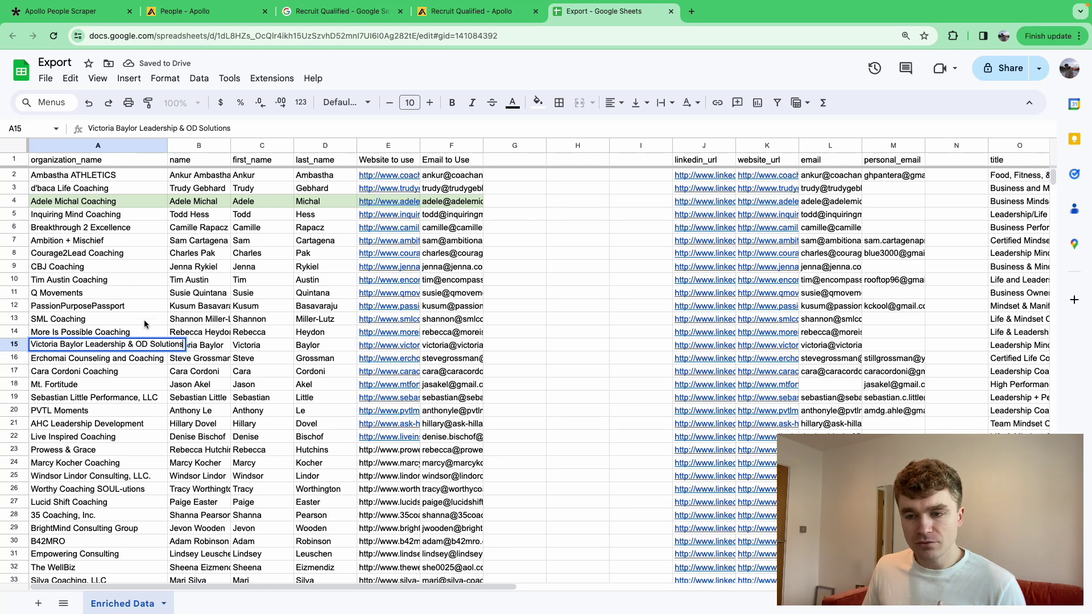
double_click(123, 400)
click(164, 374)
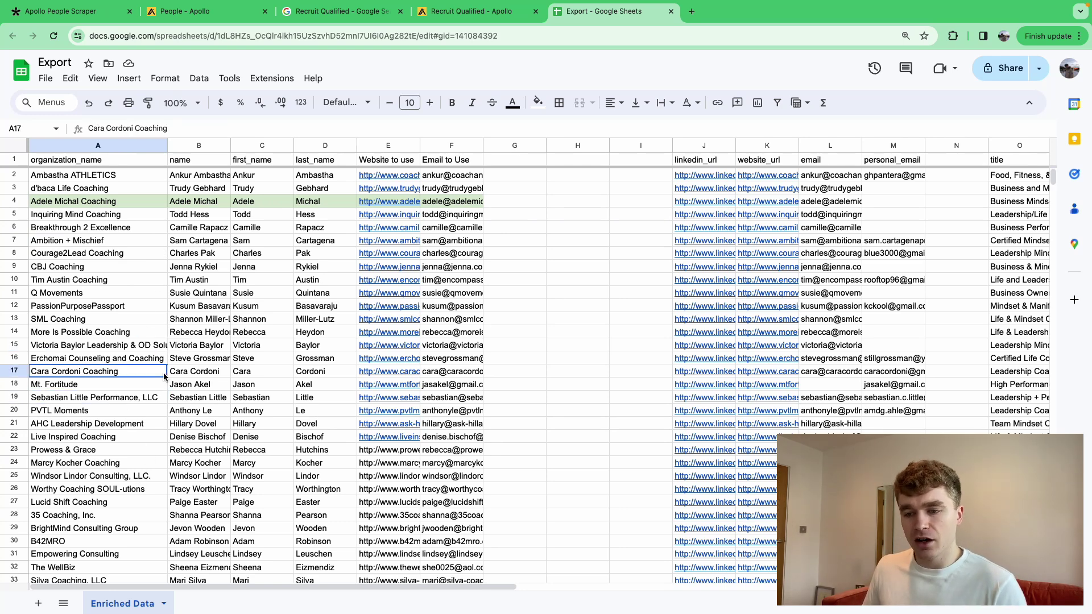
Step: Use Find and replace to locate ", llc." and replace the match in A135 with nothing
key(cmd+f)
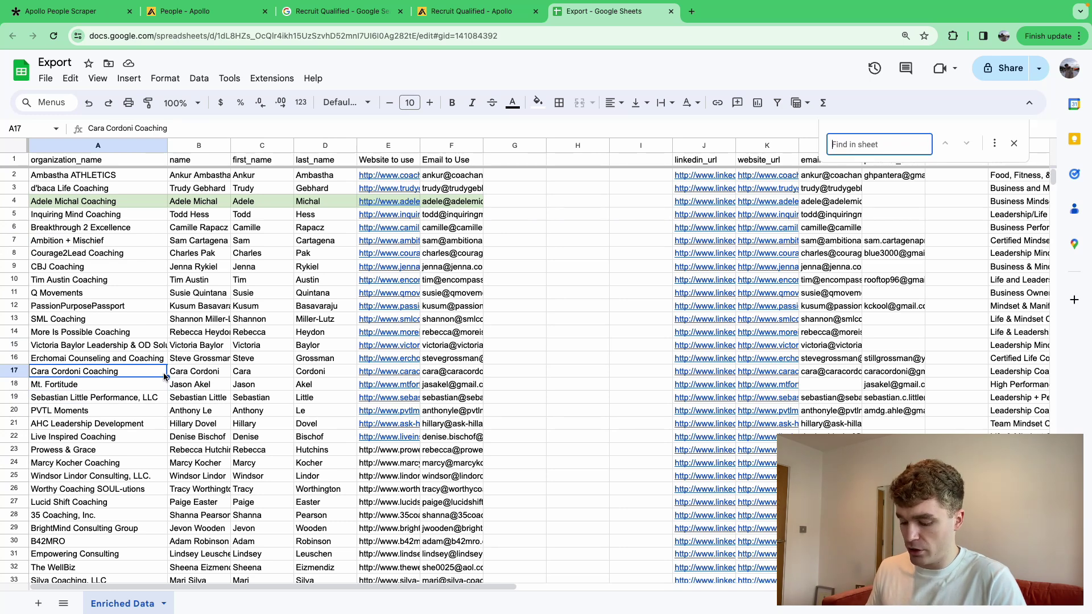
text(, llc)
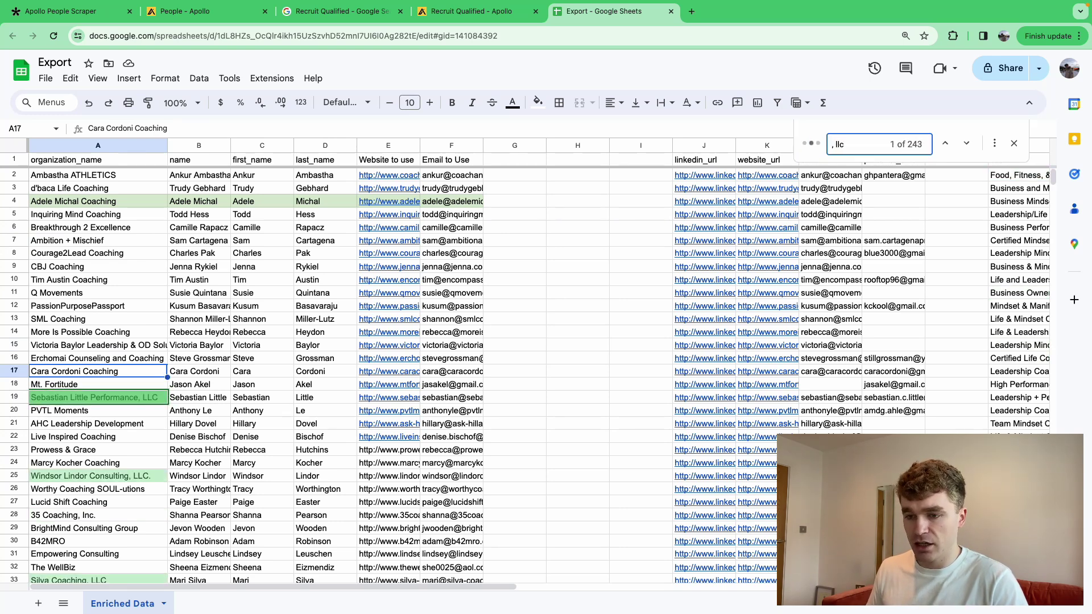
text(.)
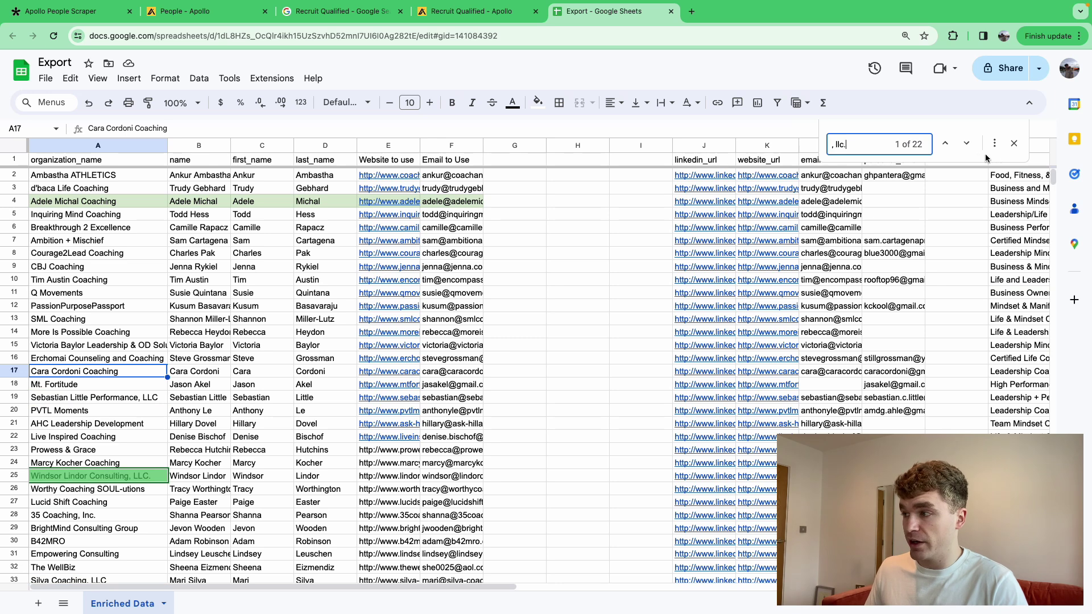
click(994, 145)
click(447, 470)
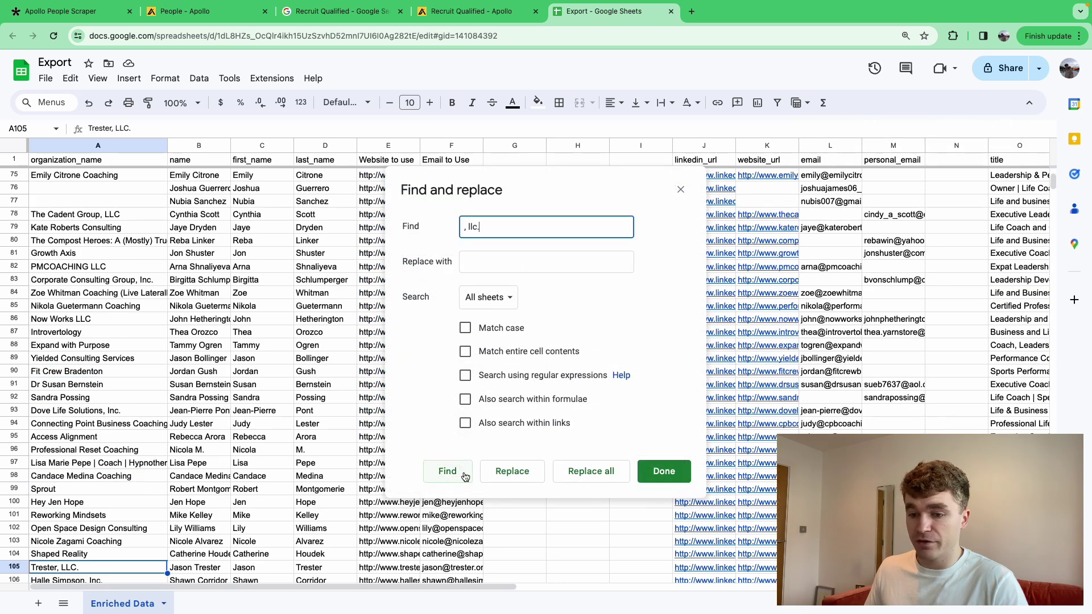
click(447, 471)
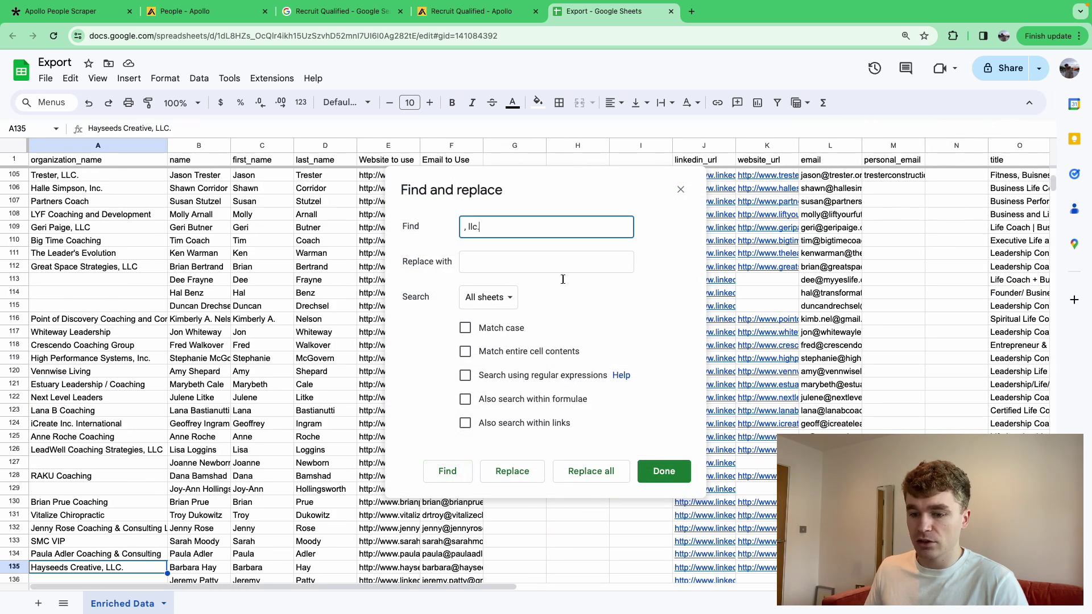
click(511, 471)
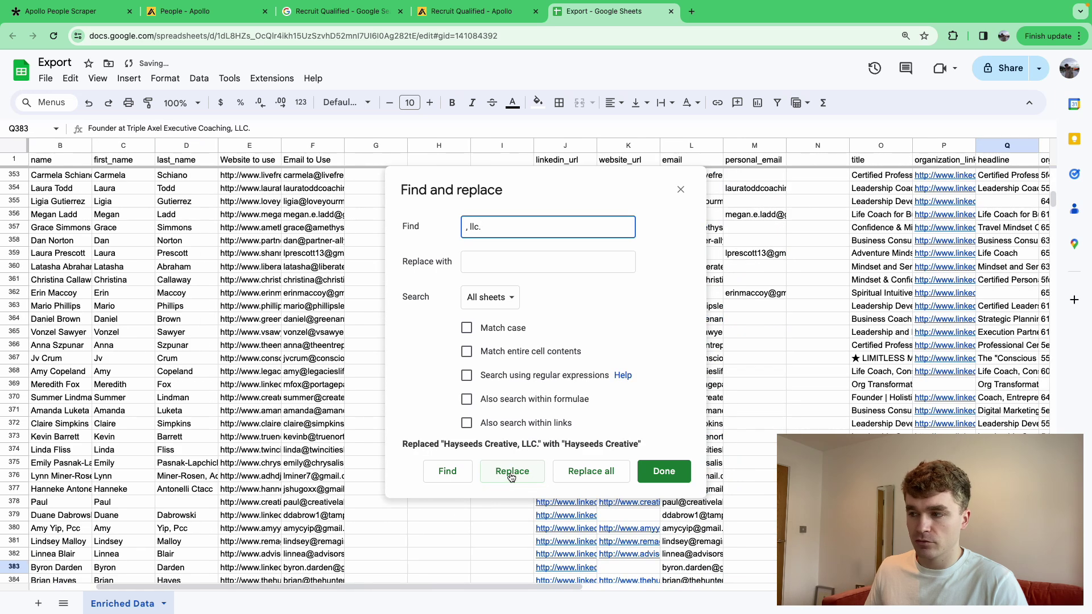
Step: Limit the find and replace to a specific range covering column B of Enriched Data
click(490, 297)
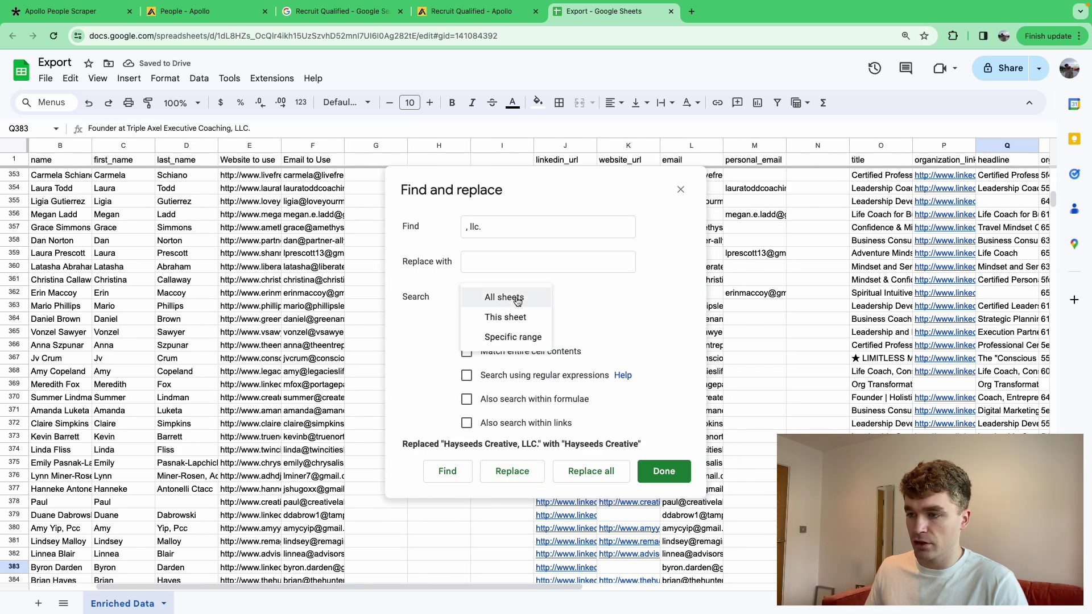
click(500, 336)
click(623, 296)
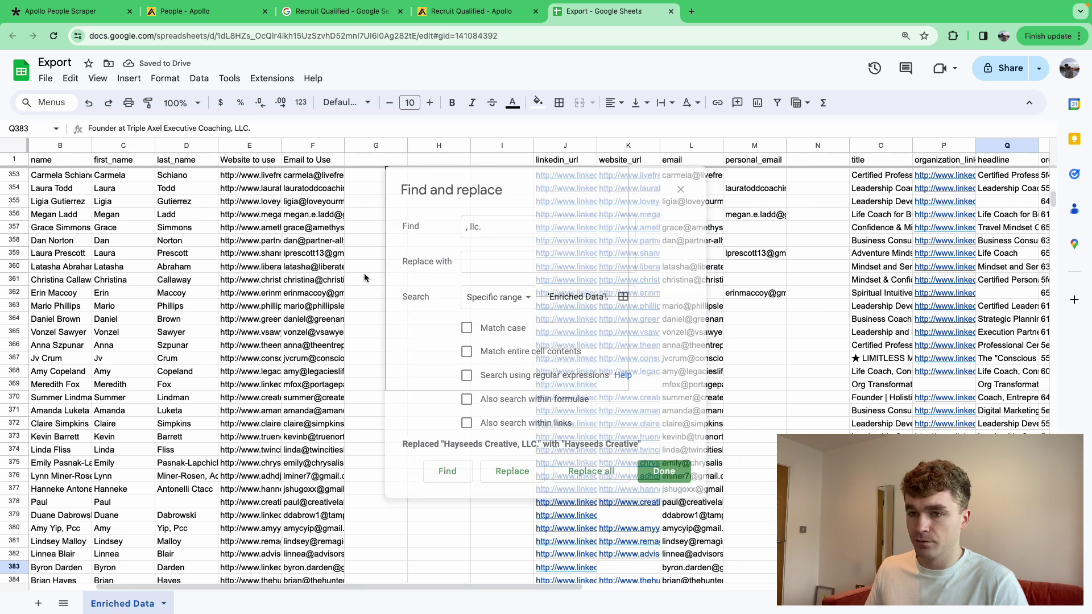
click(60, 145)
click(574, 272)
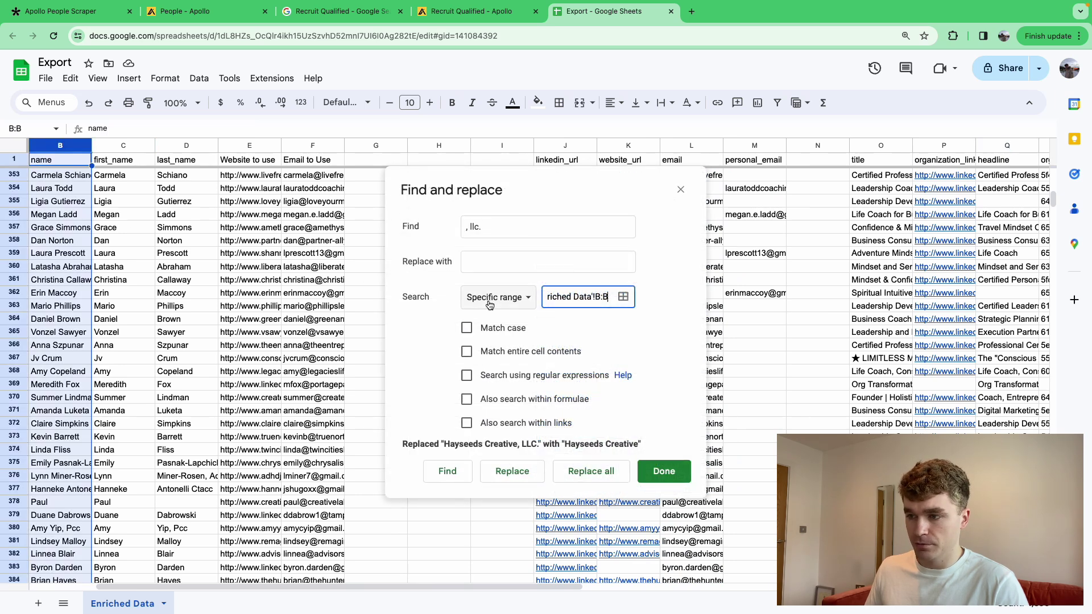
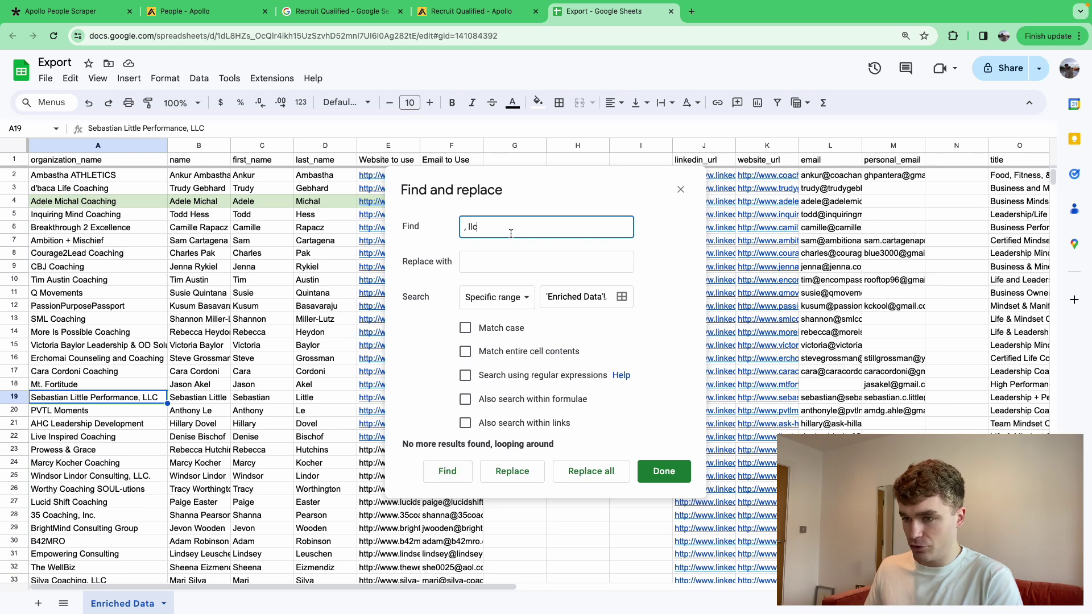
Step: Set the find and replace range to the whole organization_name column, A:A
click(623, 296)
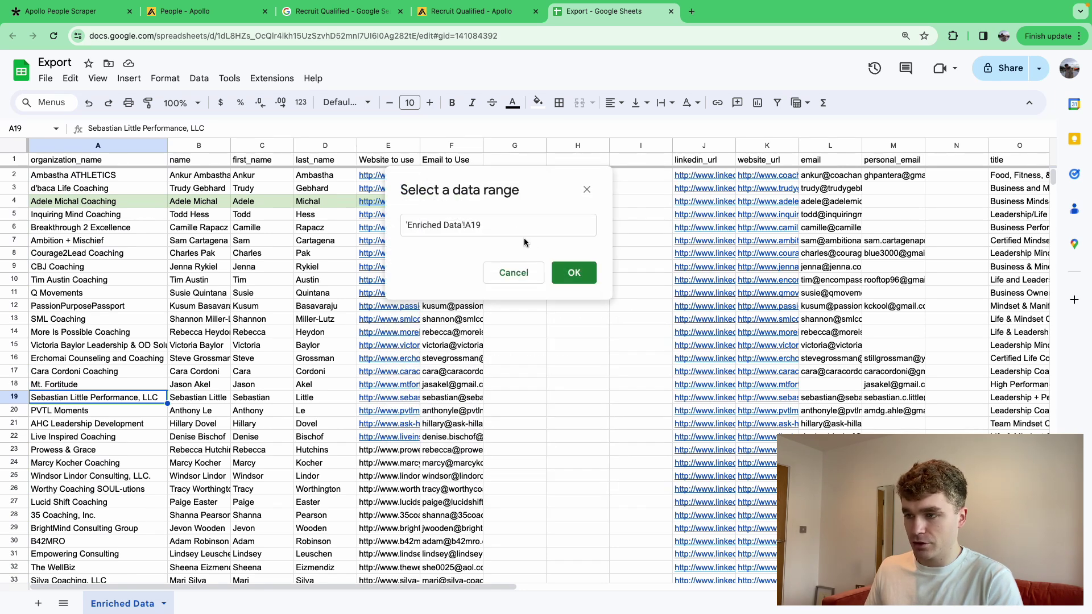
click(128, 146)
click(574, 272)
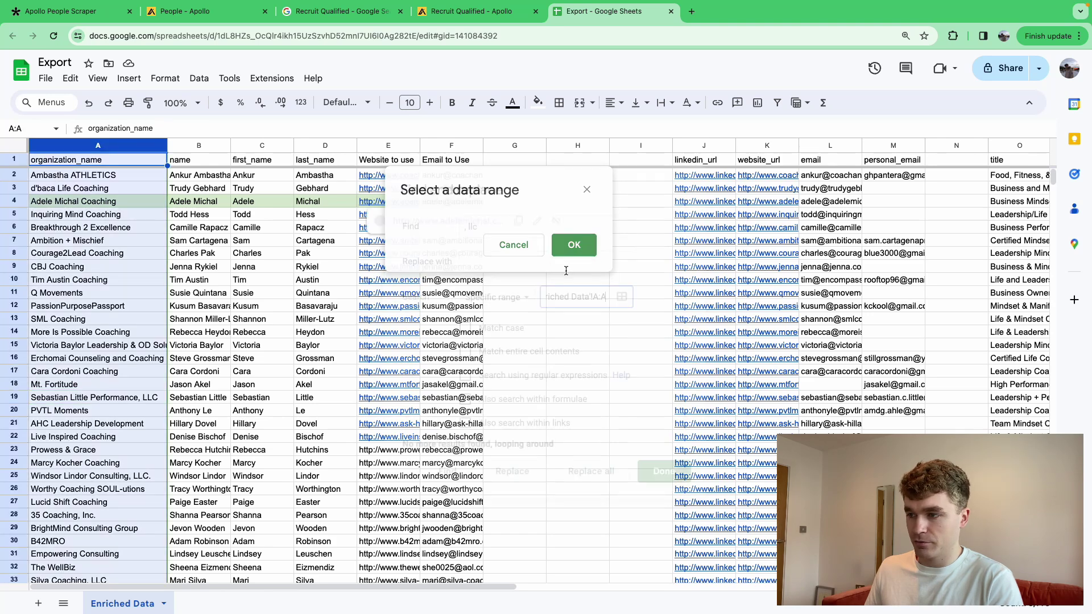
Step: Find ", llc." in the organization_name column, review the matches, and replace all occurrences with nothing
text(.)
click(465, 472)
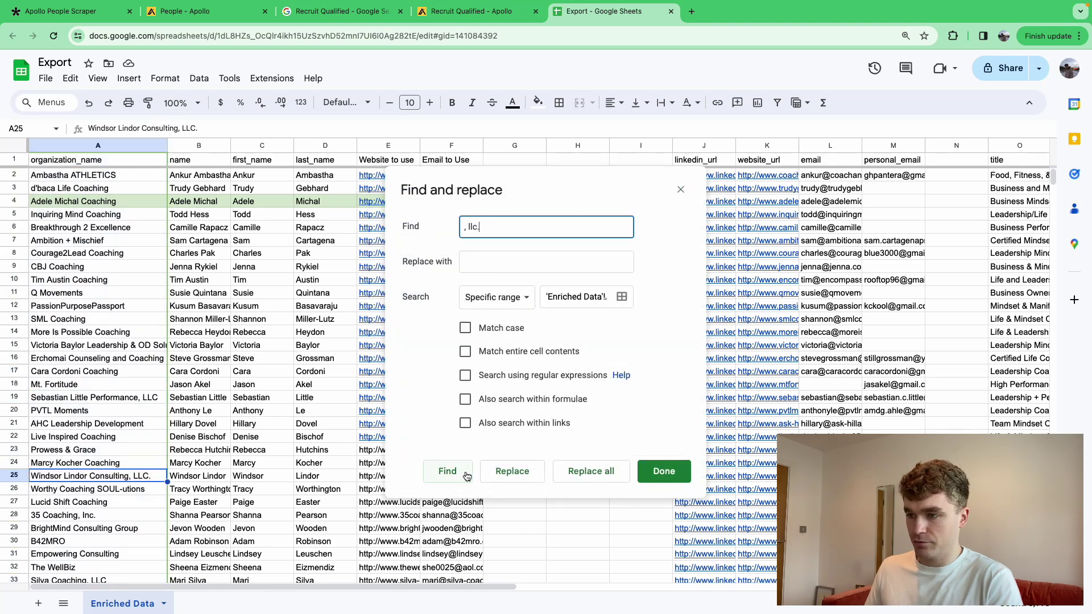
click(465, 472)
click(465, 472)
click(465, 472)
click(466, 472)
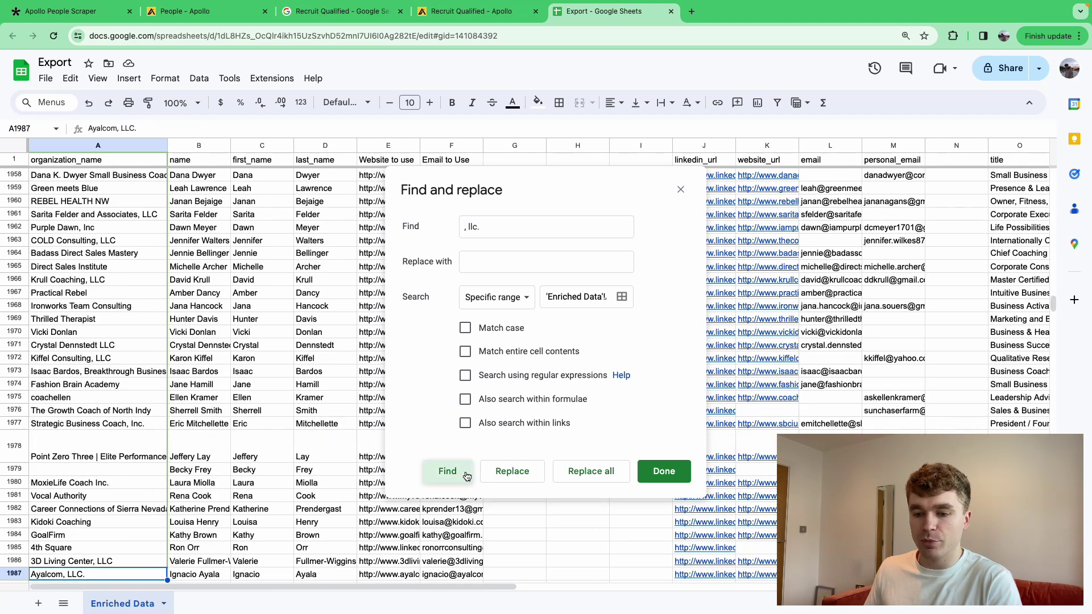
click(465, 472)
click(606, 476)
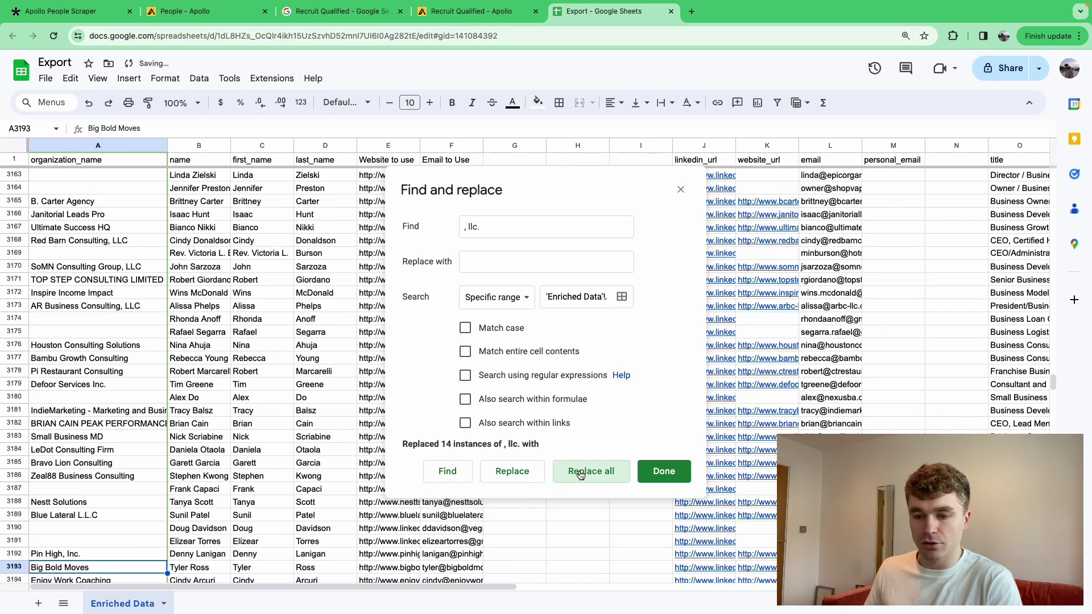
Step: Find ", llc" in the organization_name column and replace all occurrences with nothing
scroll(86, 328, up, 5)
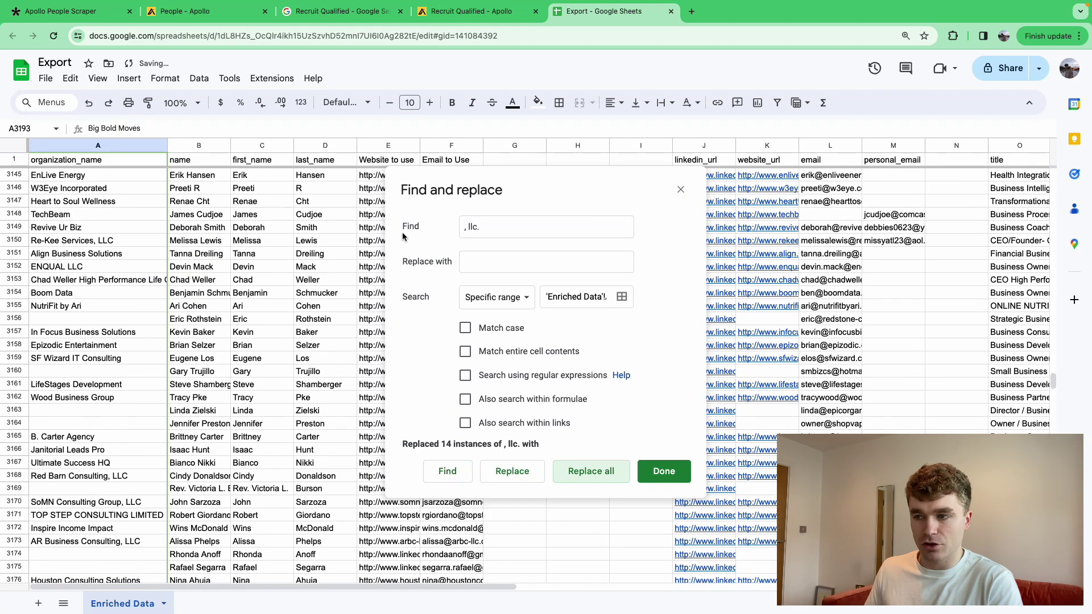
click(483, 236)
key(BackSpace)
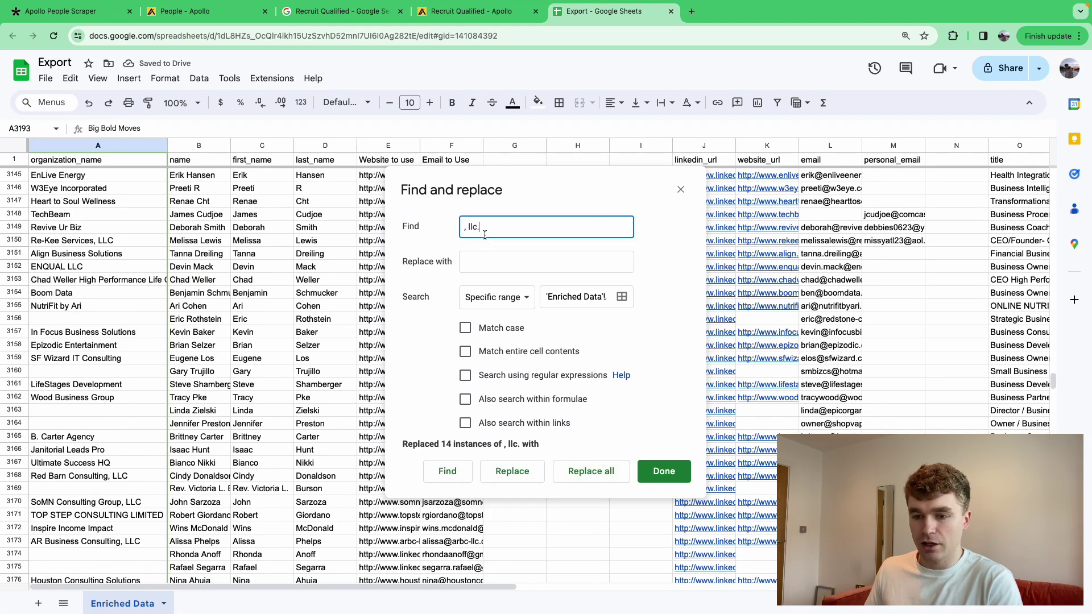
click(464, 477)
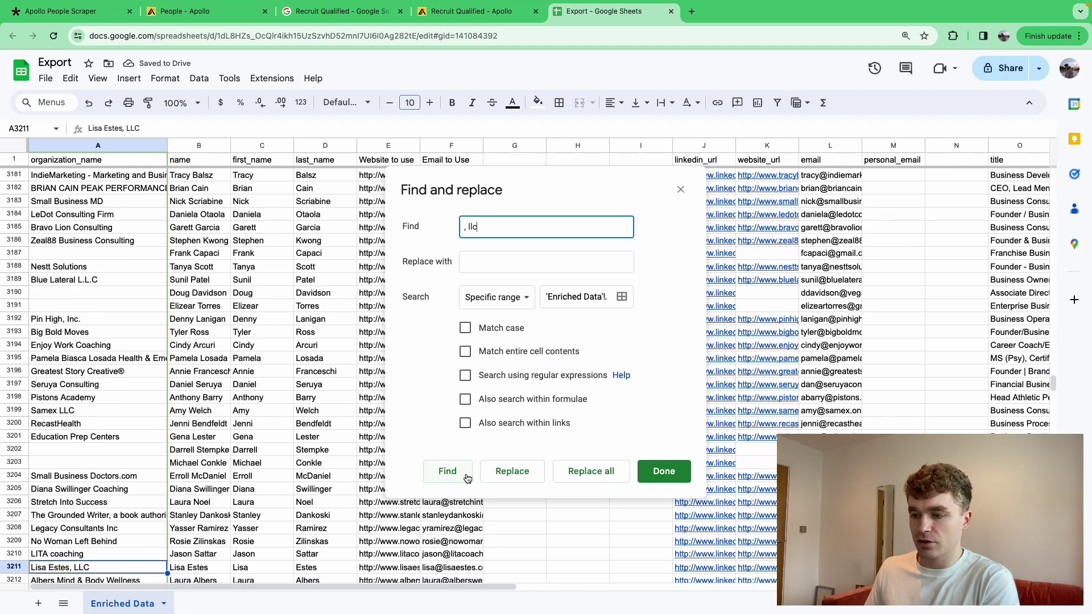
click(569, 470)
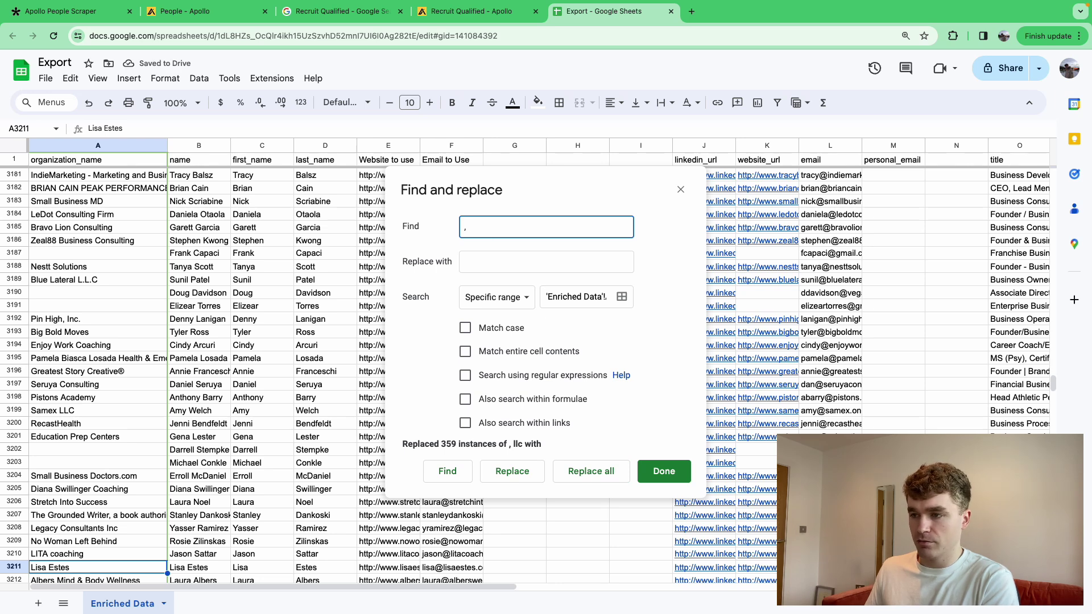
Step: Replace all occurrences of "l.l.c" in the organization_name column with nothing and close Find and replace
key(BackSpace)
key(BackSpace)
text(l.l.c)
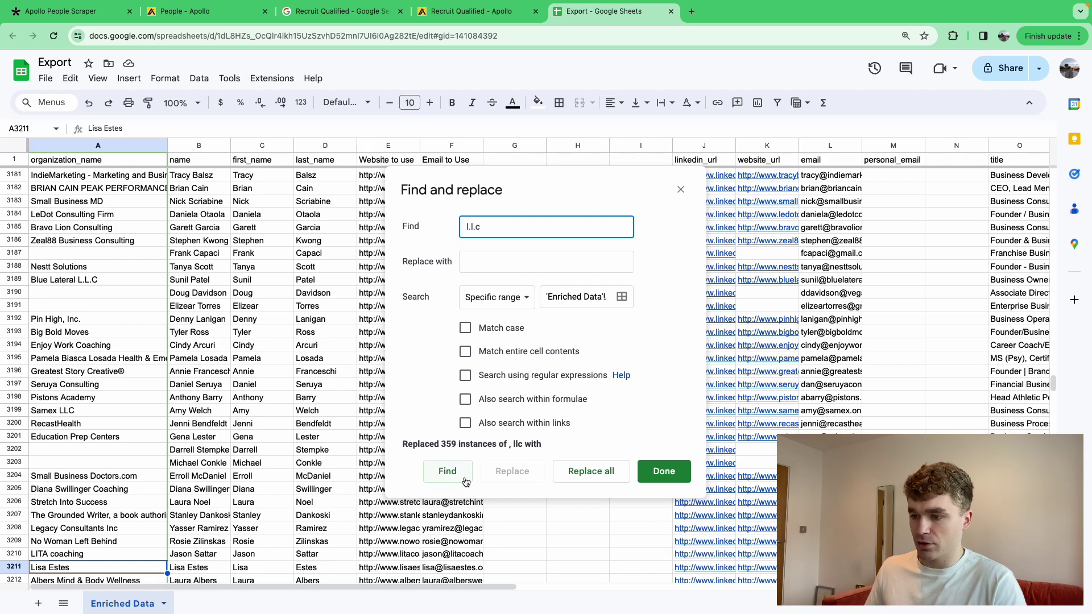
click(460, 482)
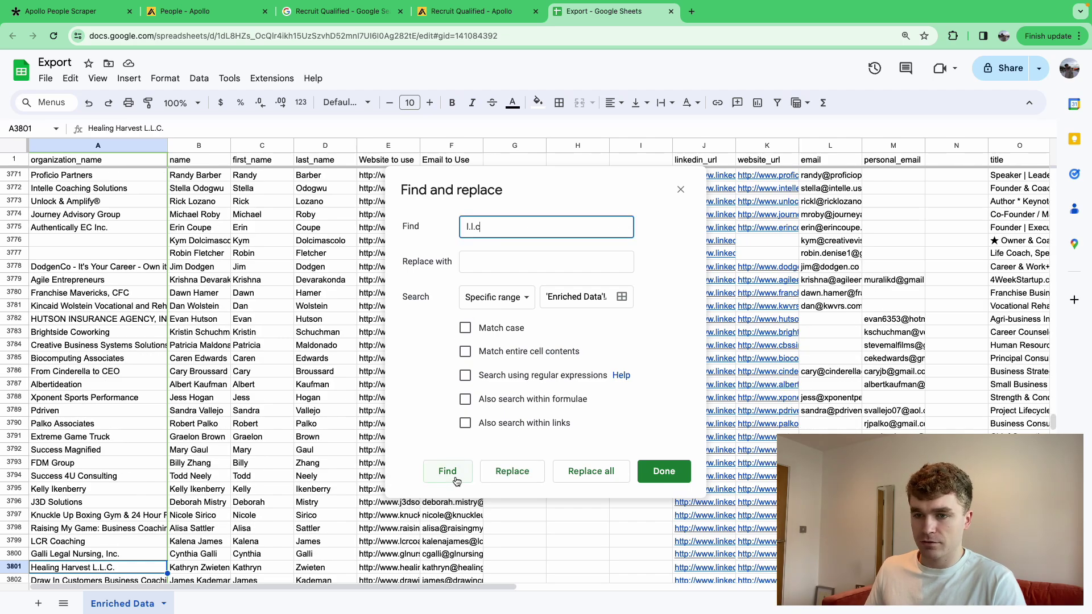
click(579, 480)
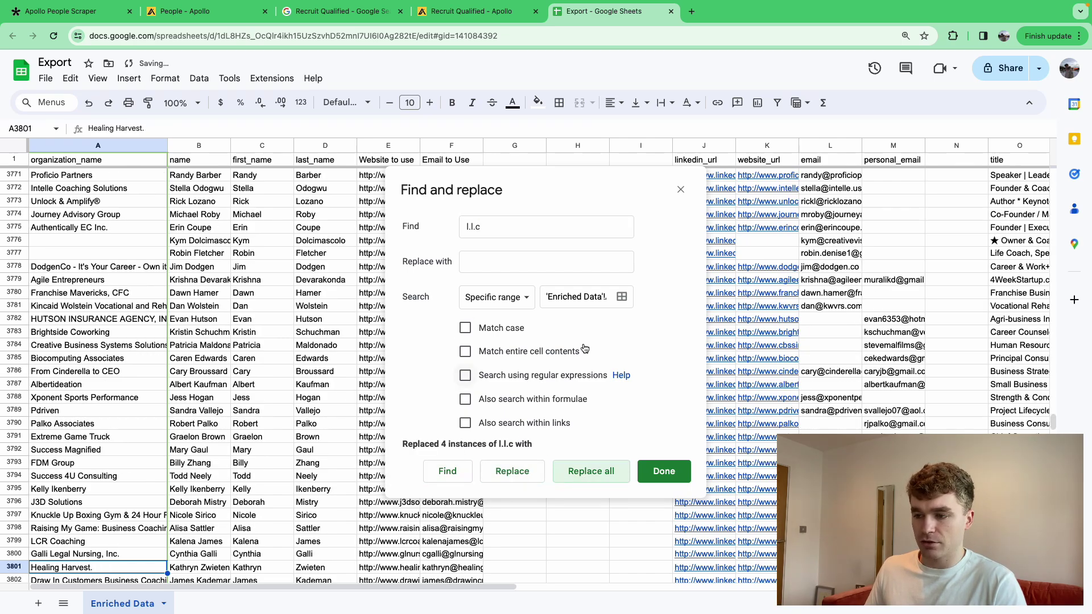
click(680, 190)
Step: Check the organization_name column for company names that still carry suffixes such as LLC
scroll(100, 377, up, 15)
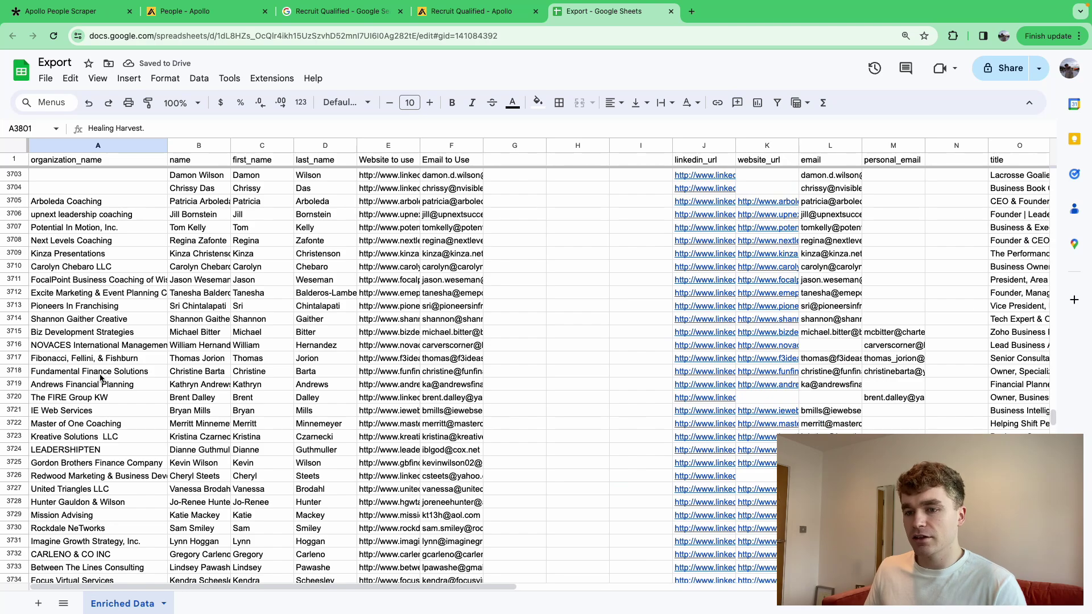
scroll(100, 377, up, 15)
click(118, 493)
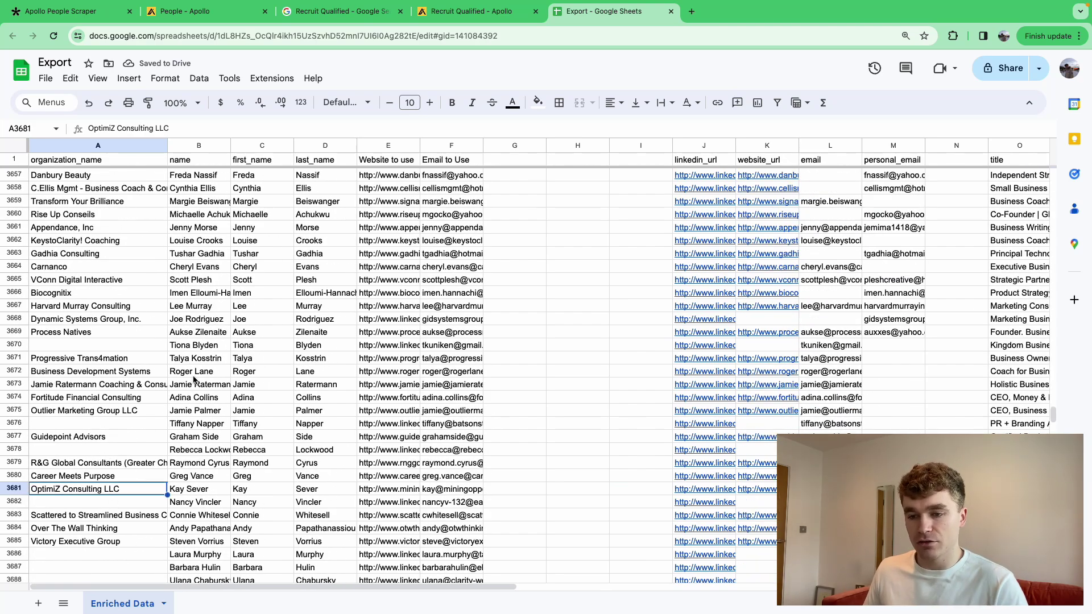
key(ctrl+f)
scroll(155, 310, up, 15)
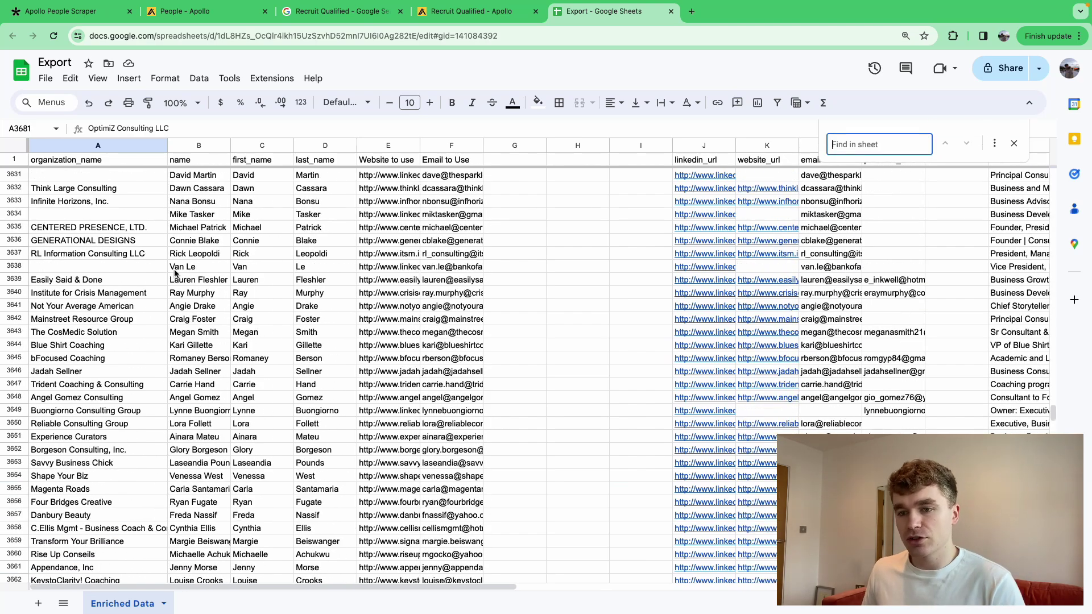
scroll(155, 309, up, 20)
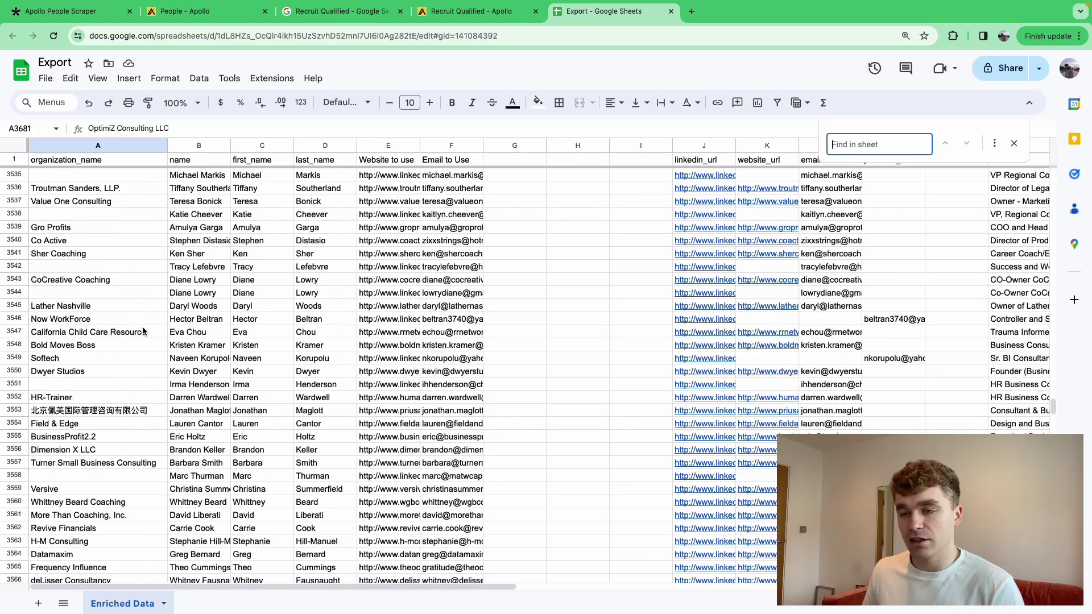
scroll(142, 331, up, 13)
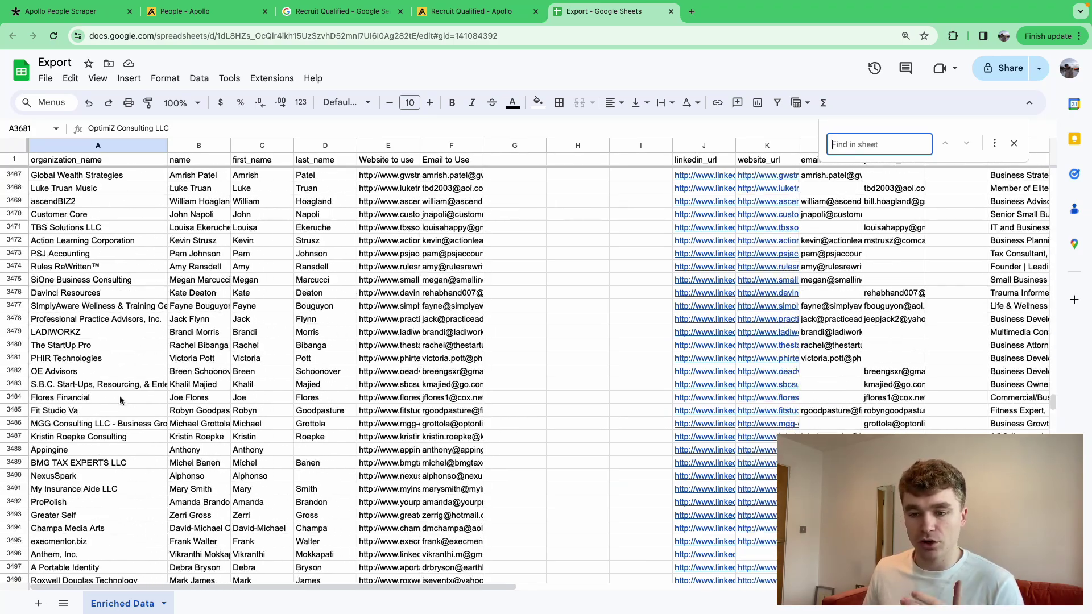
double_click(93, 465)
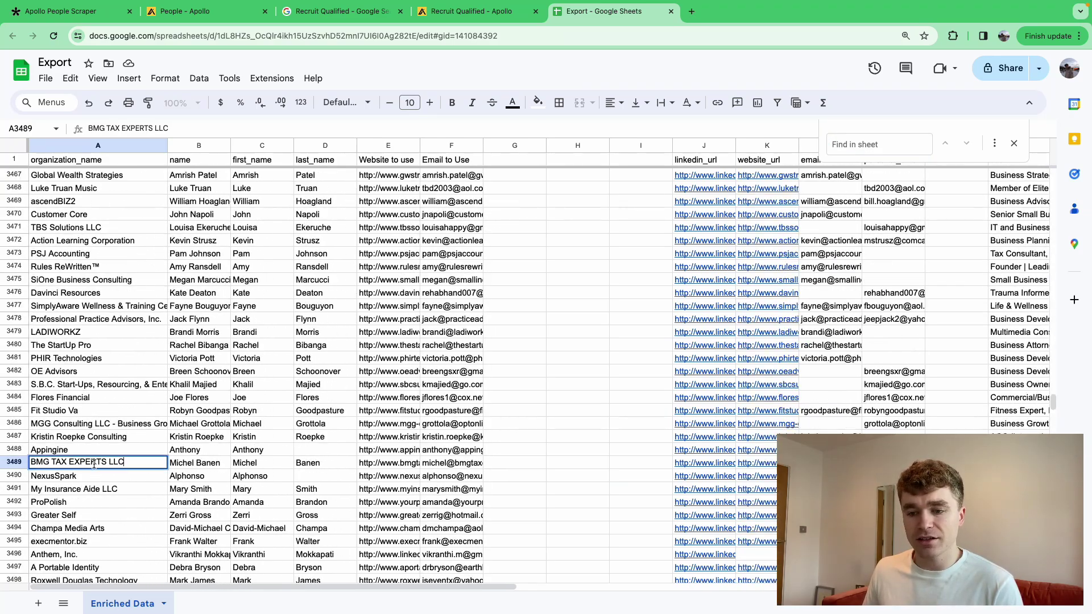
click(174, 465)
scroll(244, 380, up, 20)
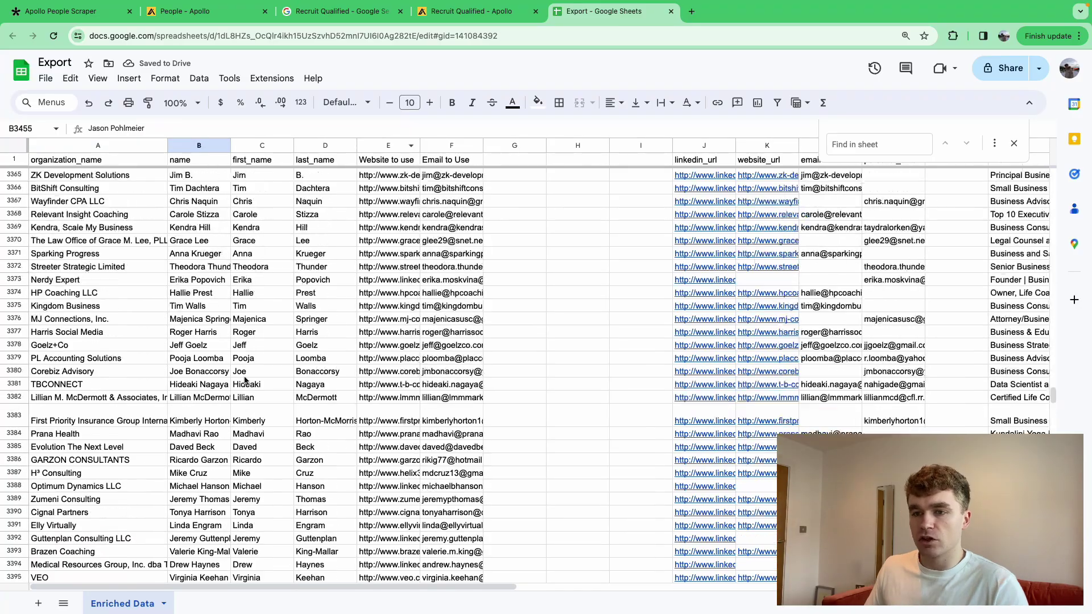
scroll(239, 378, up, 18)
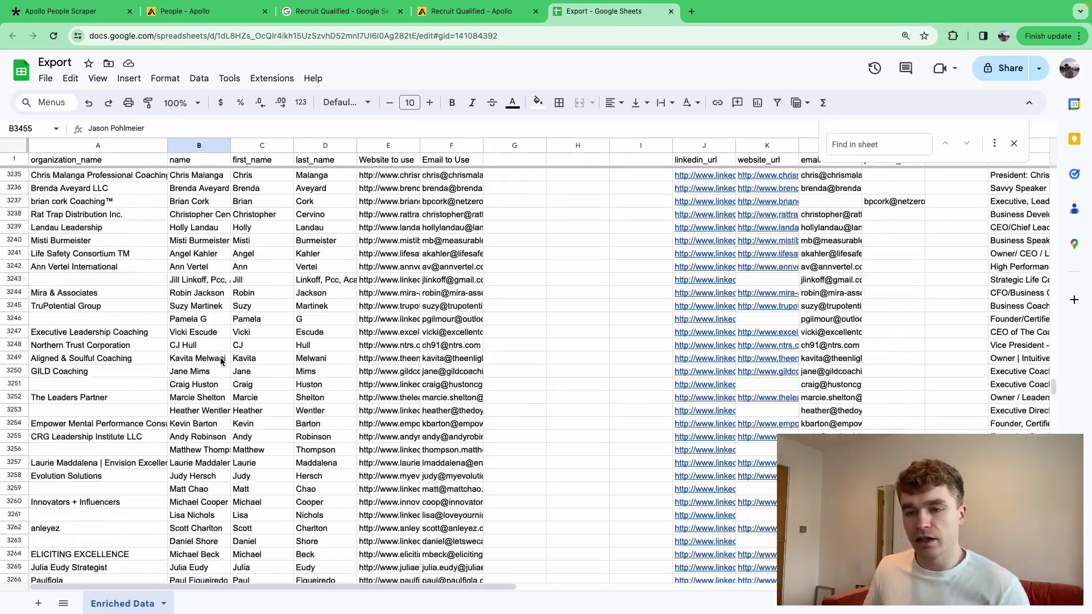
scroll(190, 319, up, 20)
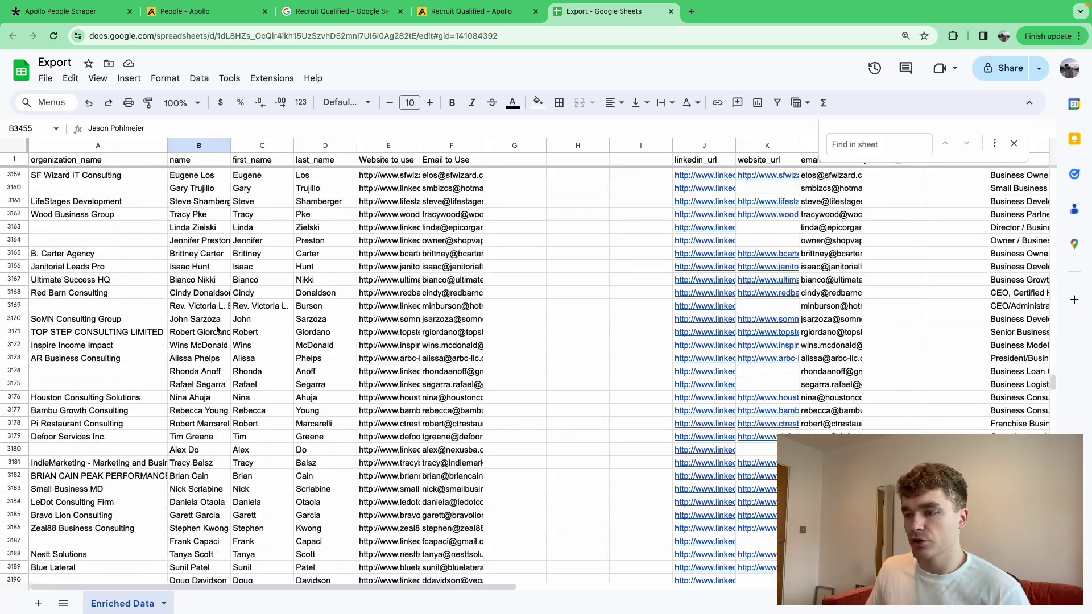
key(Escape)
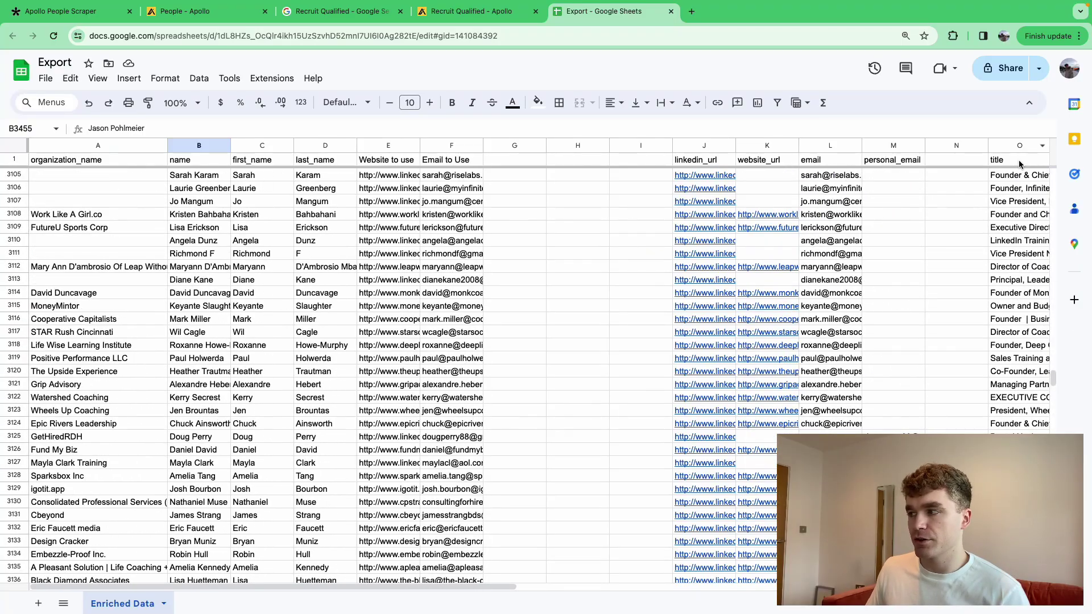
Step: Review the last rows of the lead list and return to the first rows of the sheet
drag(1052, 379, 1053, 460)
scroll(534, 376, down, 12)
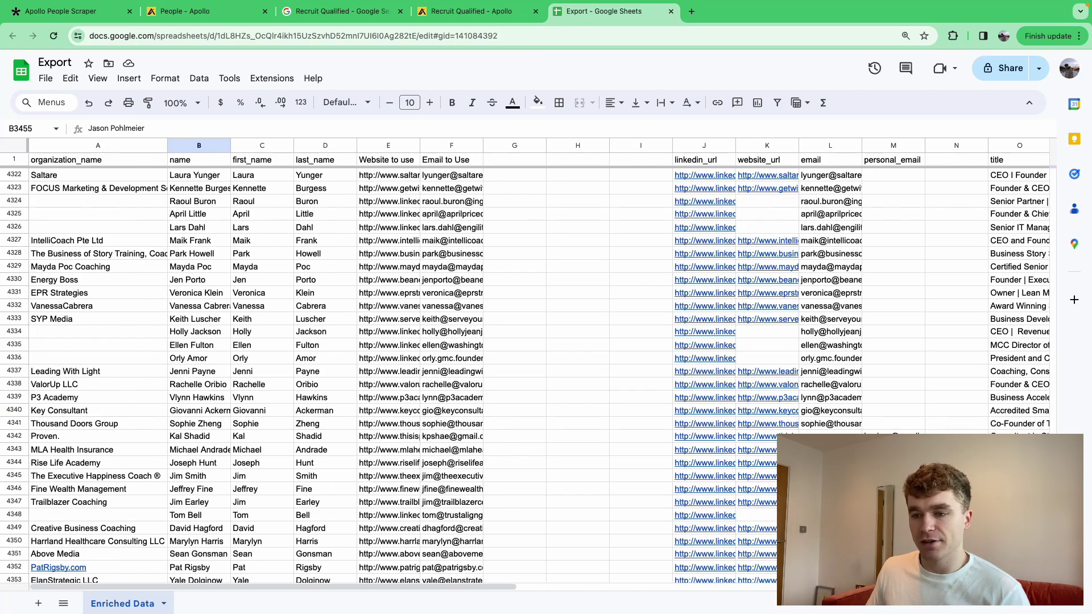
scroll(535, 376, down, 3)
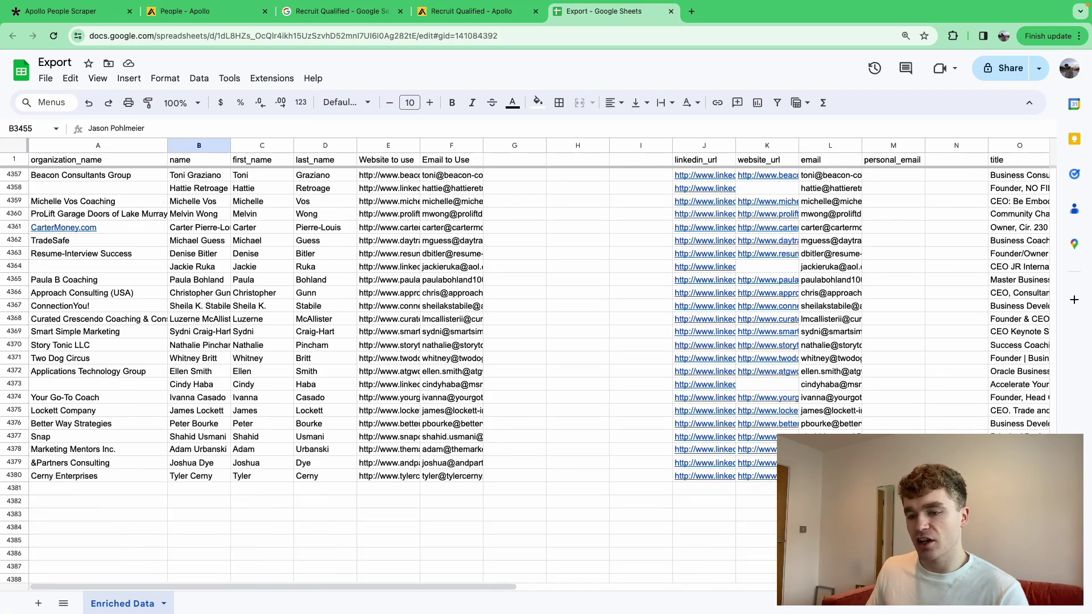
scroll(535, 375, up, 5)
drag(1053, 450, 1067, 151)
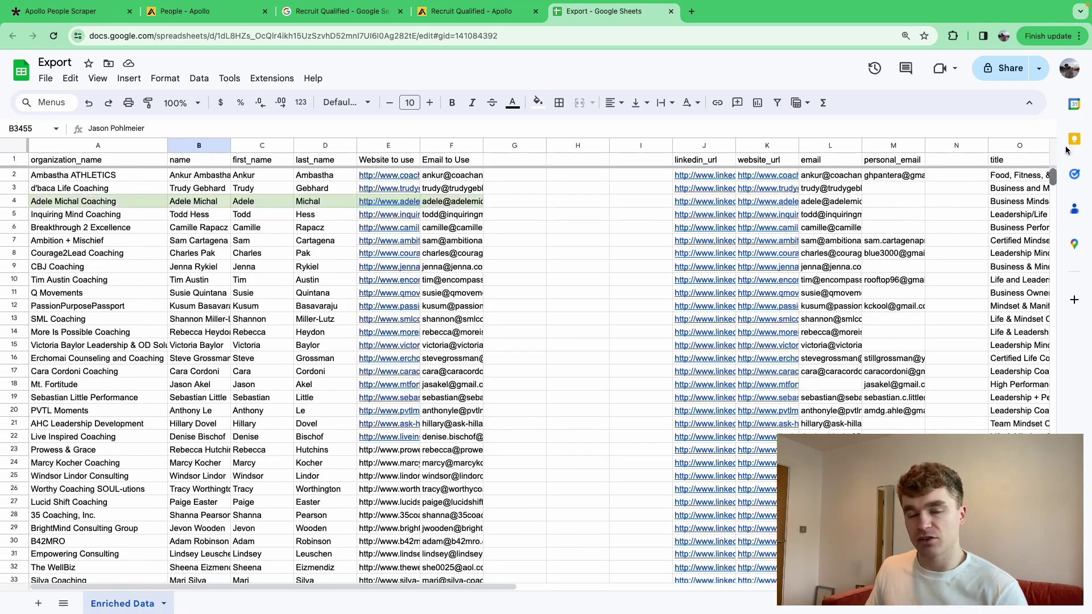